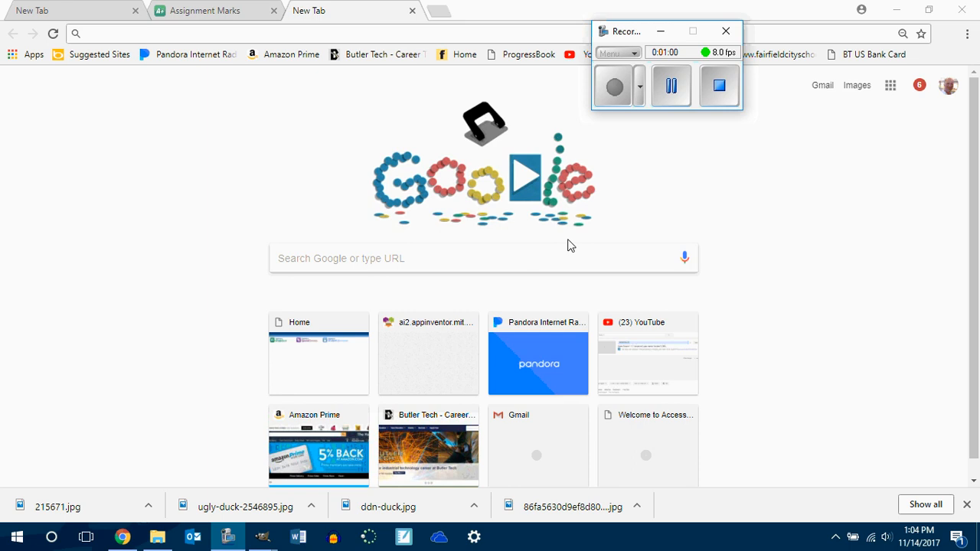
Step: Search Google for "black lizzard"
{"action": "left_click", "coordinate": [549, 262]}
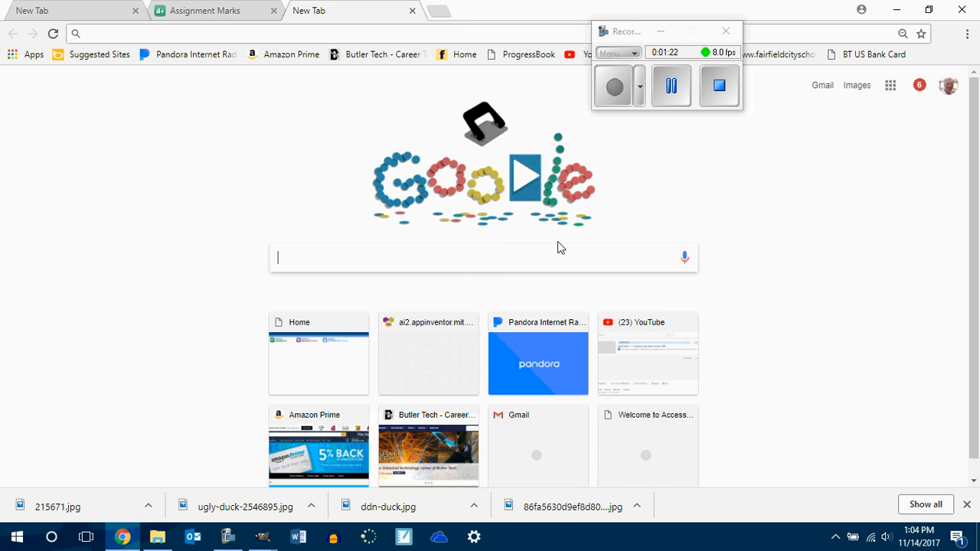
{"action": "type", "text": "b:lac"}
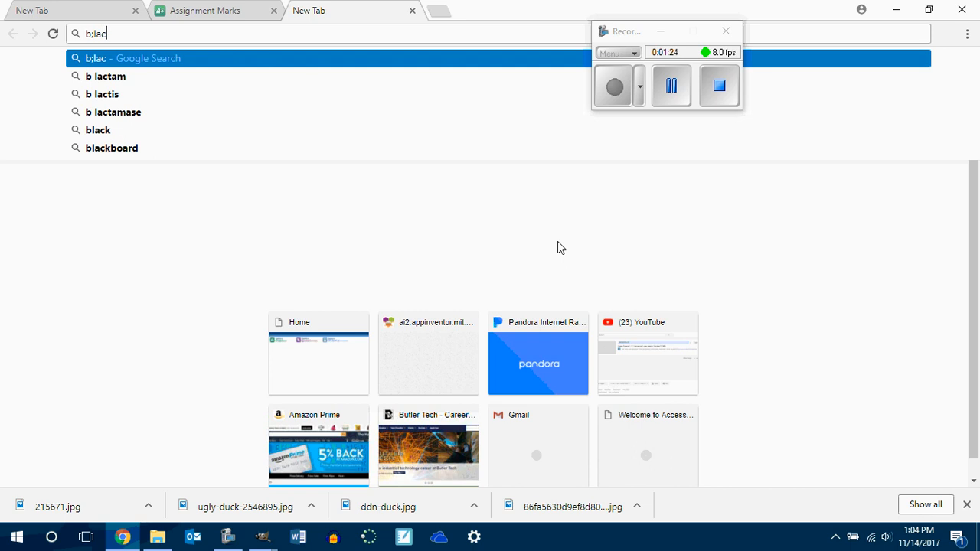
{"action": "key", "text": "BackSpace"}
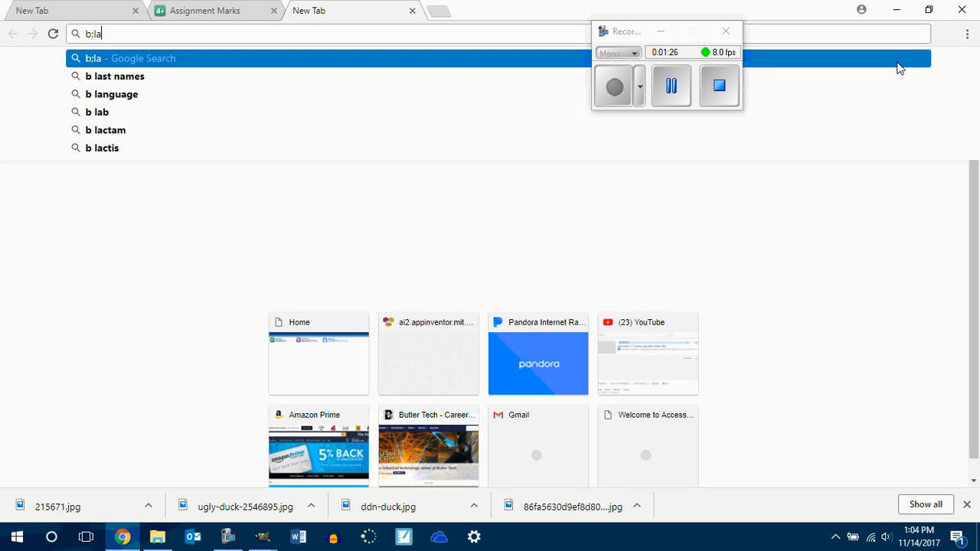
{"action": "key", "text": "BackSpace"}
{"action": "key", "text": "BackSpace"}
{"action": "key", "text": "BackSpace"}
{"action": "type", "text": "lack "}
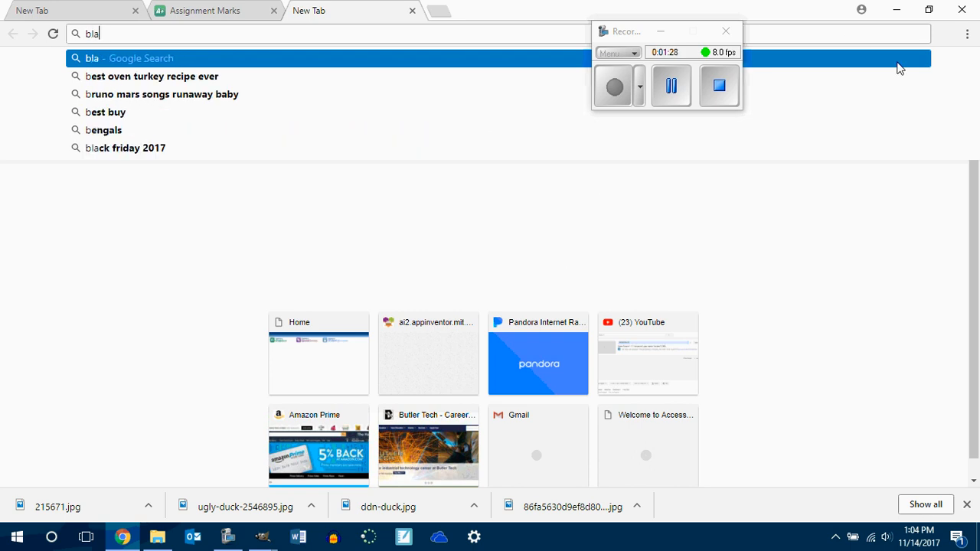
{"action": "type", "text": "lizzard"}
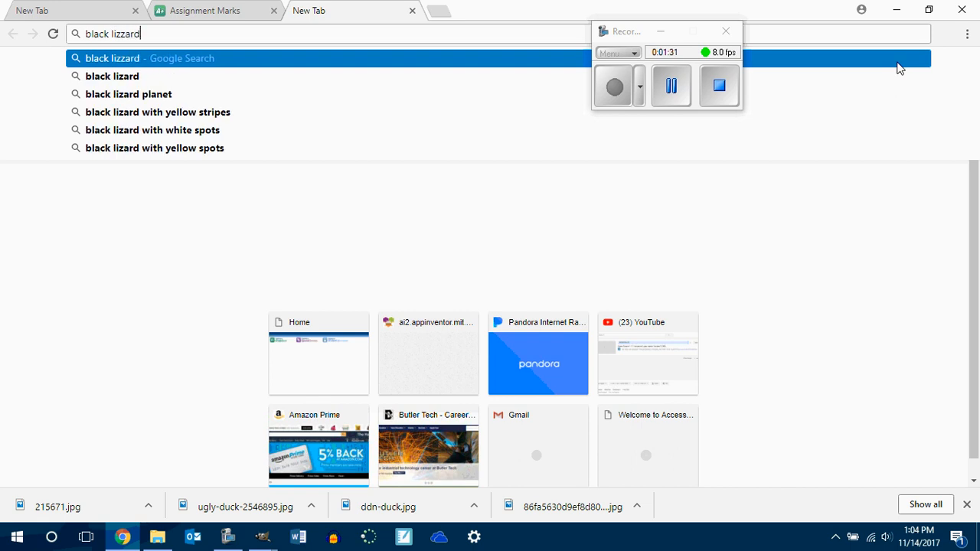
{"action": "key", "text": "Return"}
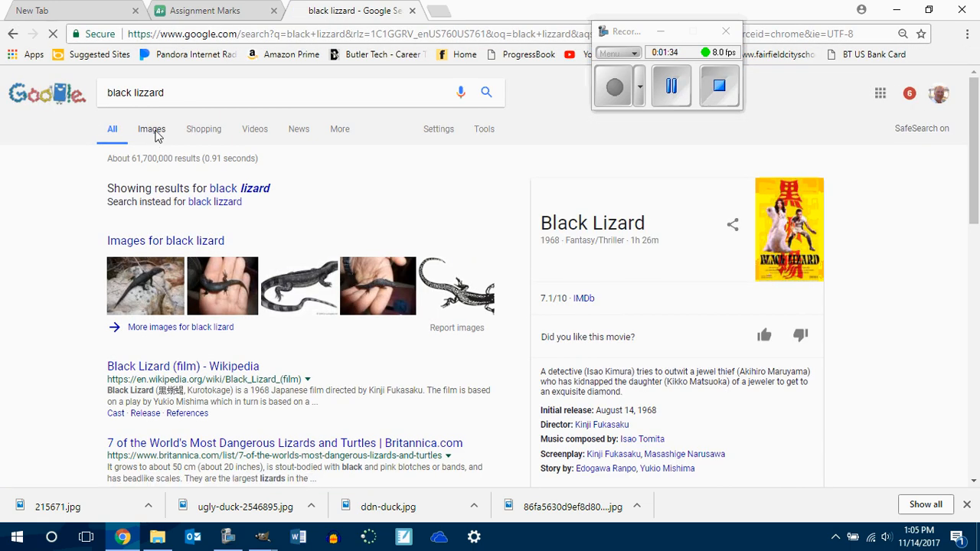
Step: Show the image results for the black lizard search and look through the first rows of pictures
{"action": "left_click", "coordinate": [157, 137]}
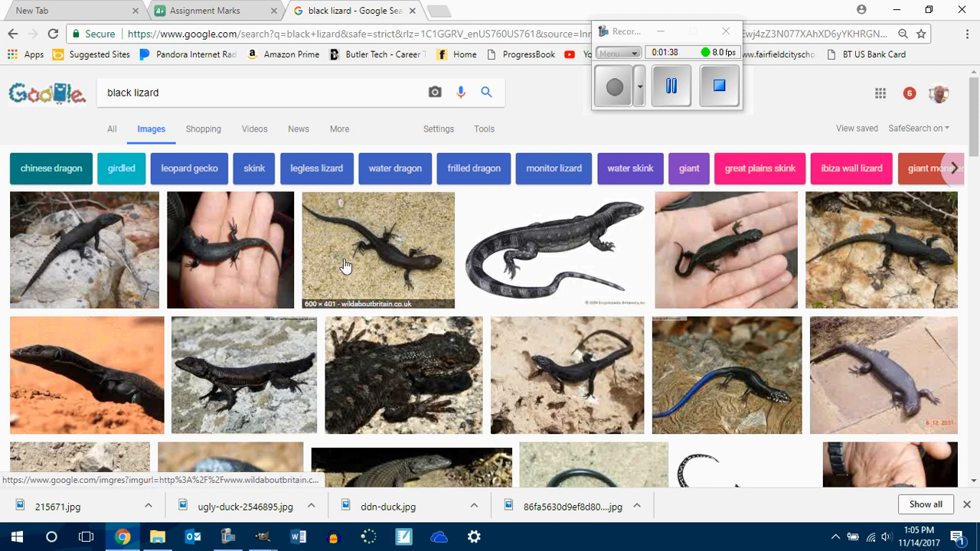
{"action": "scroll", "coordinate": [344, 265], "scroll_direction": "down", "scroll_amount": 2}
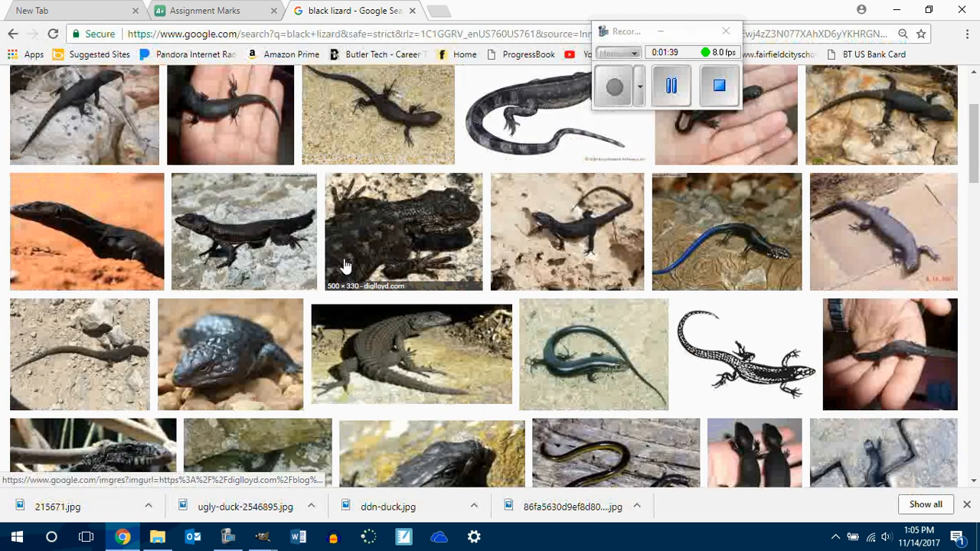
{"action": "scroll", "coordinate": [344, 265], "scroll_direction": "down", "scroll_amount": 1}
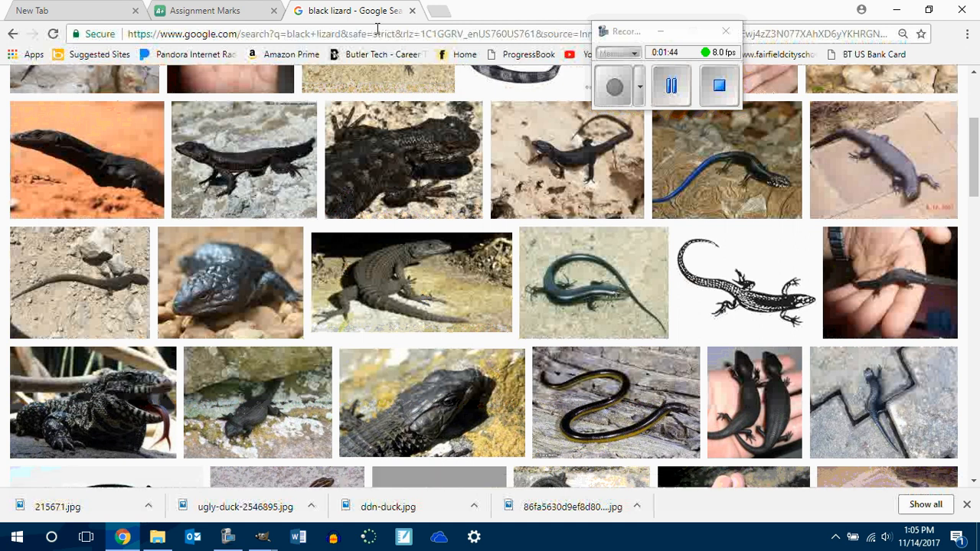
Step: Search Google for "black dog" in a new browser tab and show the image results
{"action": "left_click", "coordinate": [437, 11]}
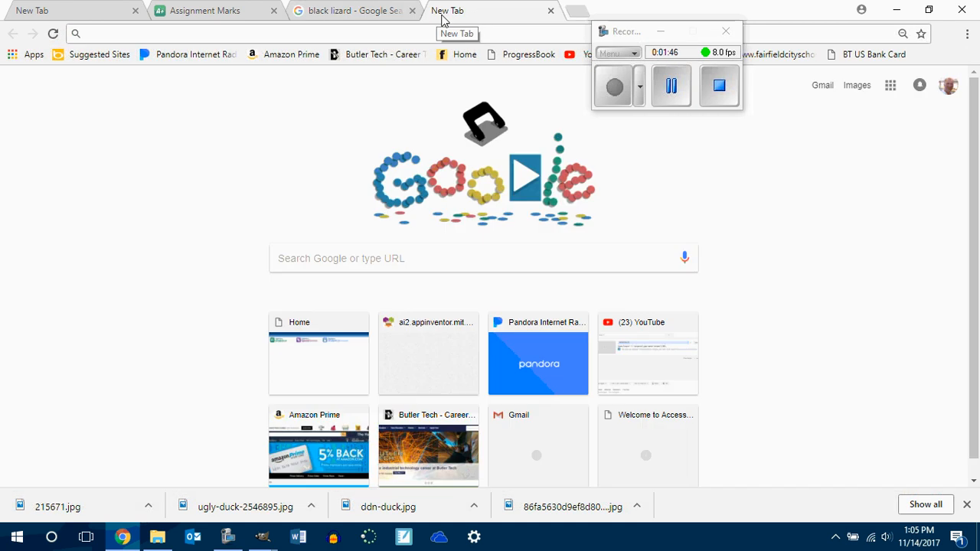
{"action": "left_click", "coordinate": [515, 260]}
{"action": "type", "text": "b"}
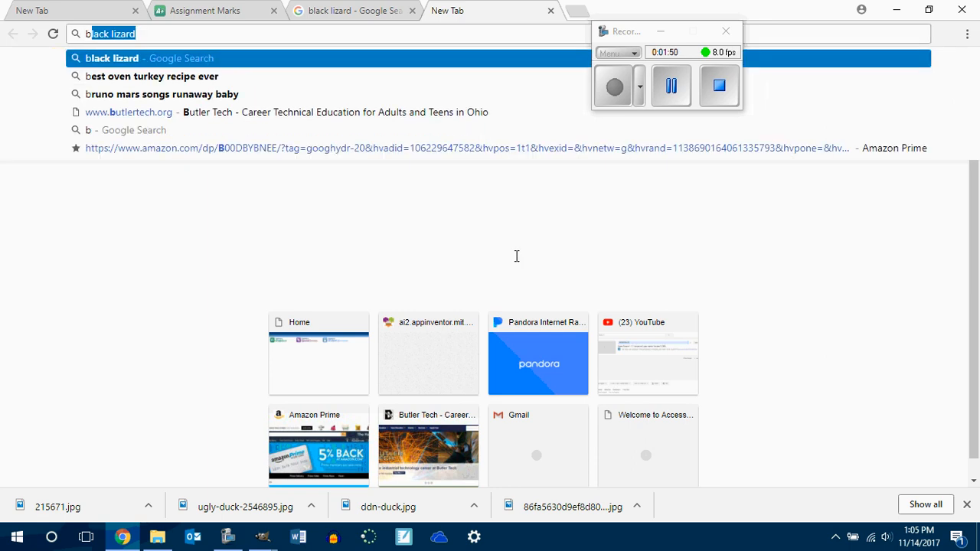
{"action": "type", "text": "lack do"}
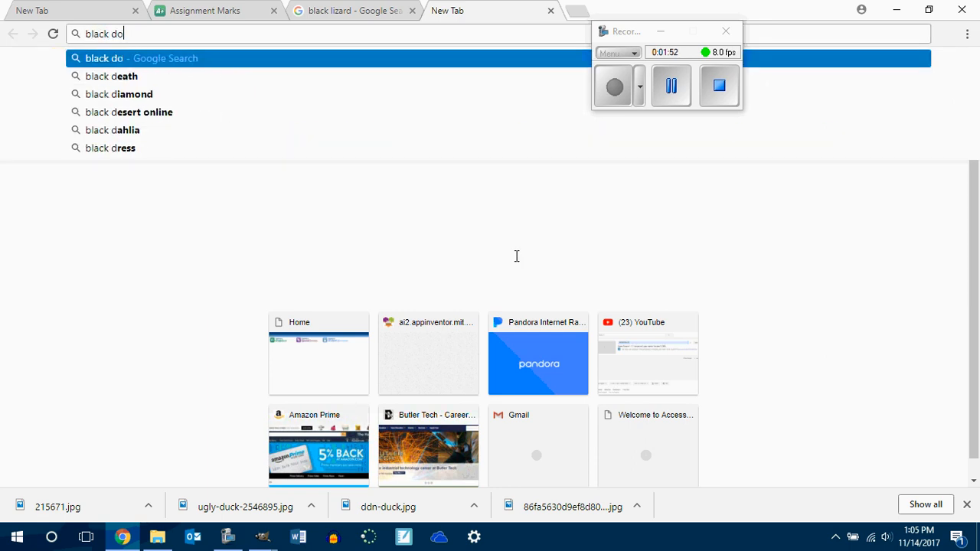
{"action": "type", "text": "g"}
{"action": "key", "text": "Return"}
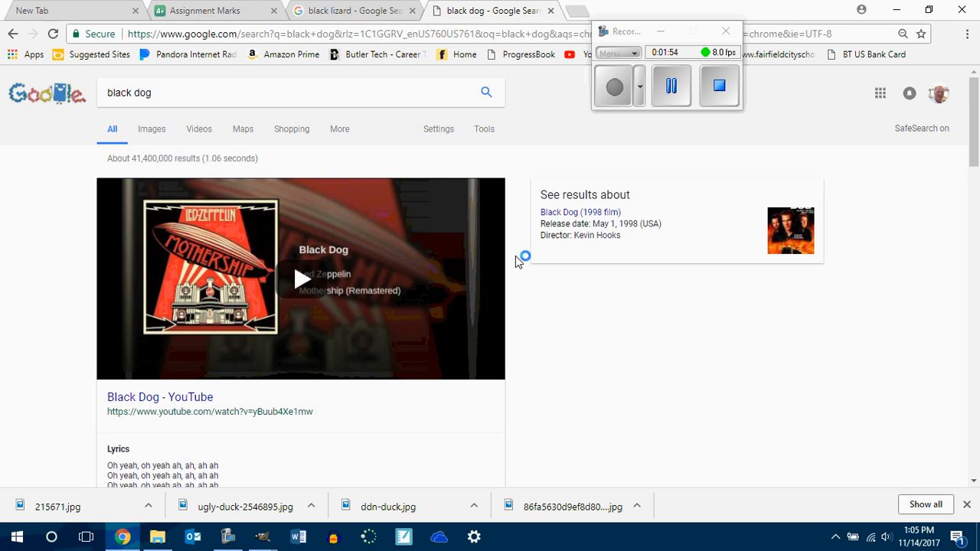
{"action": "left_click", "coordinate": [156, 130]}
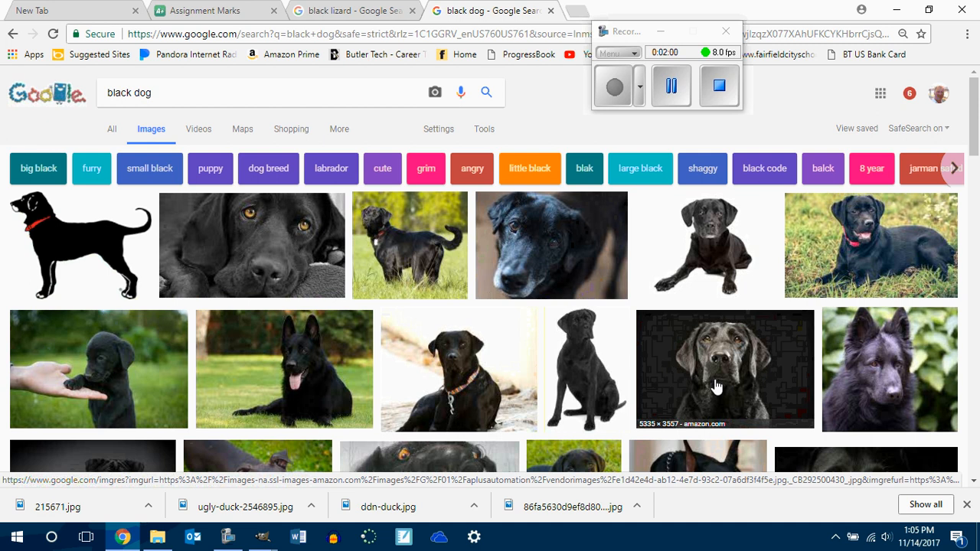
Step: Look through the black dog images for a full-body side view and preview the standing black-and-tan dog on a leash
{"action": "scroll", "coordinate": [665, 375], "scroll_direction": "down", "scroll_amount": 3}
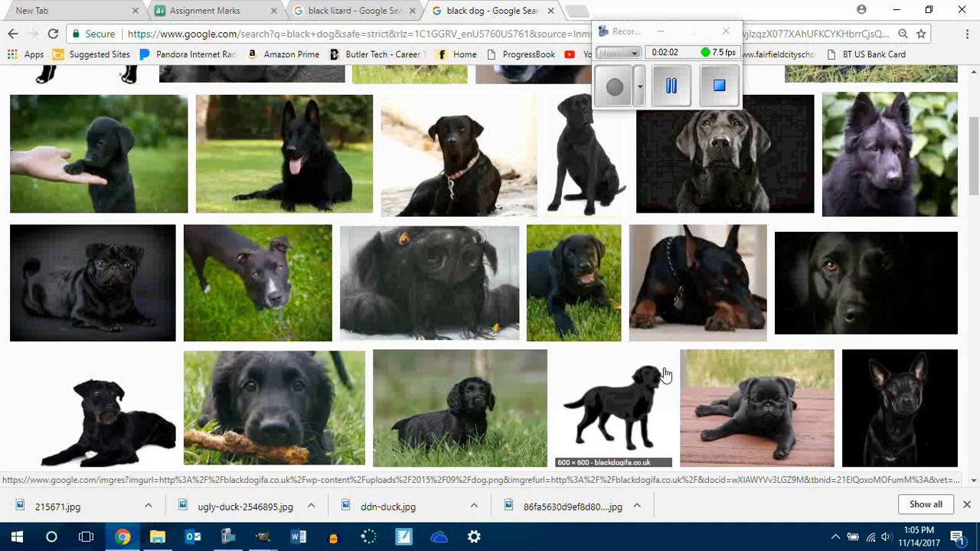
{"action": "scroll", "coordinate": [665, 375], "scroll_direction": "down", "scroll_amount": 2}
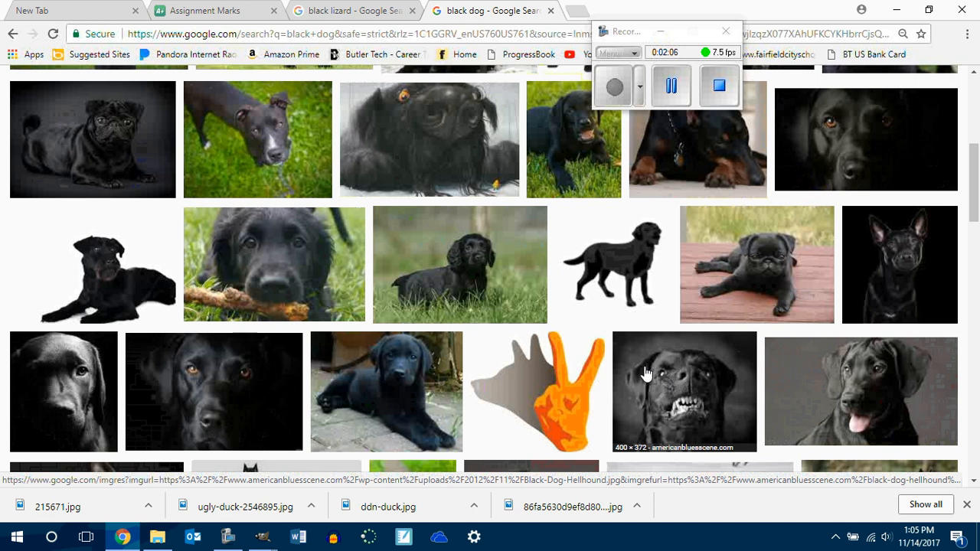
{"action": "scroll", "coordinate": [646, 373], "scroll_direction": "down", "scroll_amount": 3}
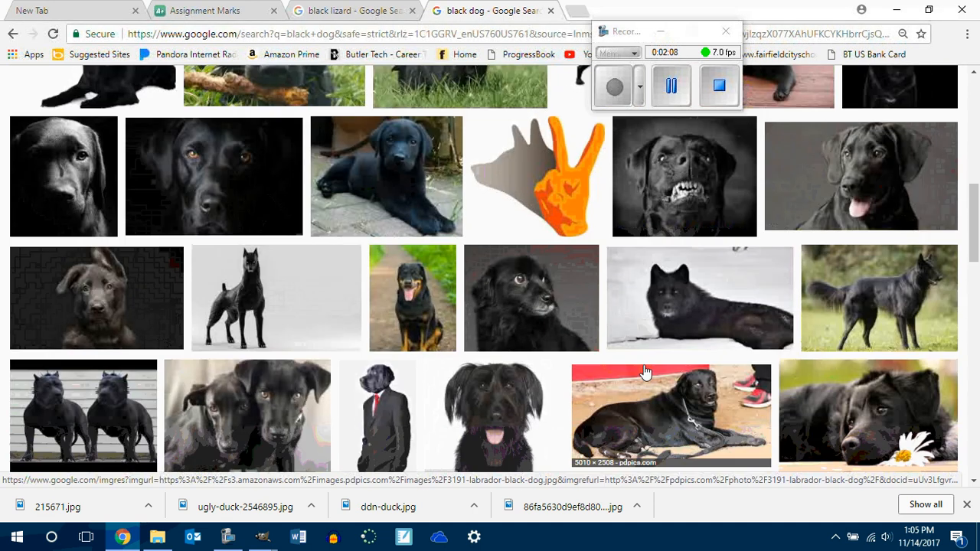
{"action": "scroll", "coordinate": [645, 373], "scroll_direction": "down", "scroll_amount": 2}
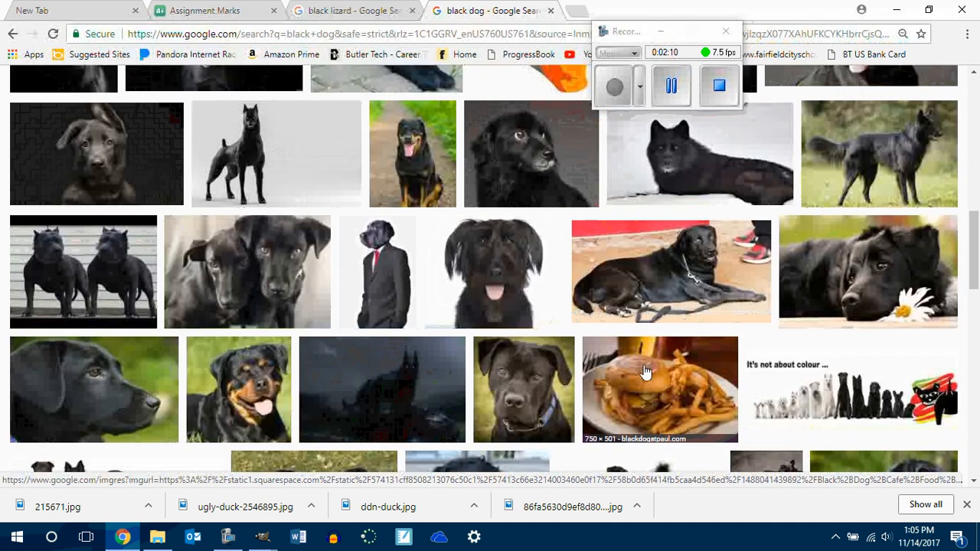
{"action": "scroll", "coordinate": [645, 373], "scroll_direction": "down", "scroll_amount": 2}
{"action": "scroll", "coordinate": [645, 373], "scroll_direction": "down", "scroll_amount": 3}
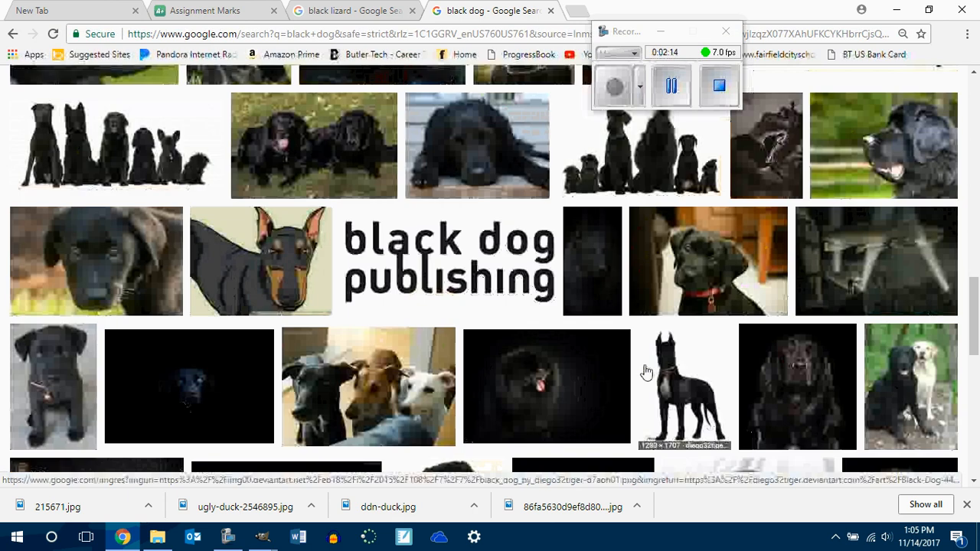
{"action": "scroll", "coordinate": [645, 373], "scroll_direction": "down", "scroll_amount": 3}
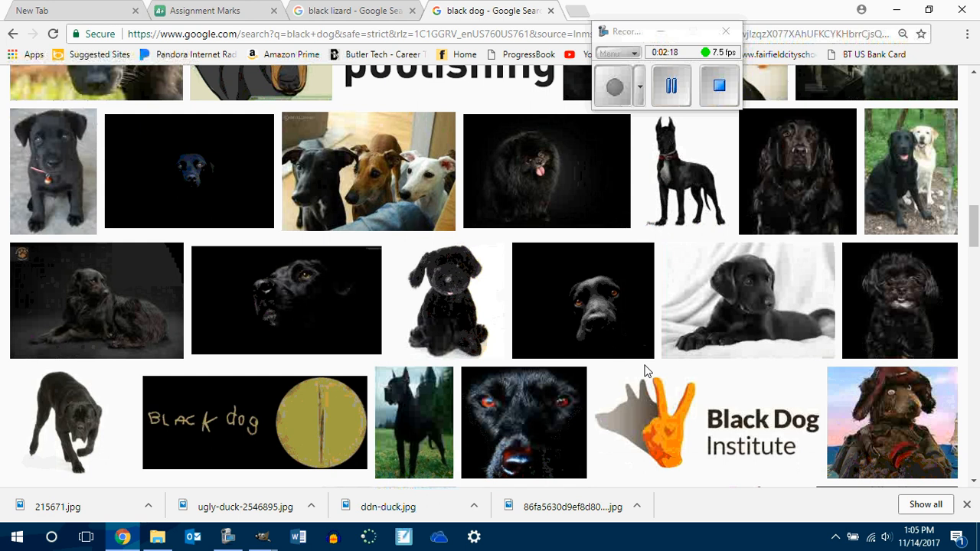
{"action": "scroll", "coordinate": [561, 392], "scroll_direction": "down", "scroll_amount": 1}
{"action": "scroll", "coordinate": [561, 392], "scroll_direction": "down", "scroll_amount": 2}
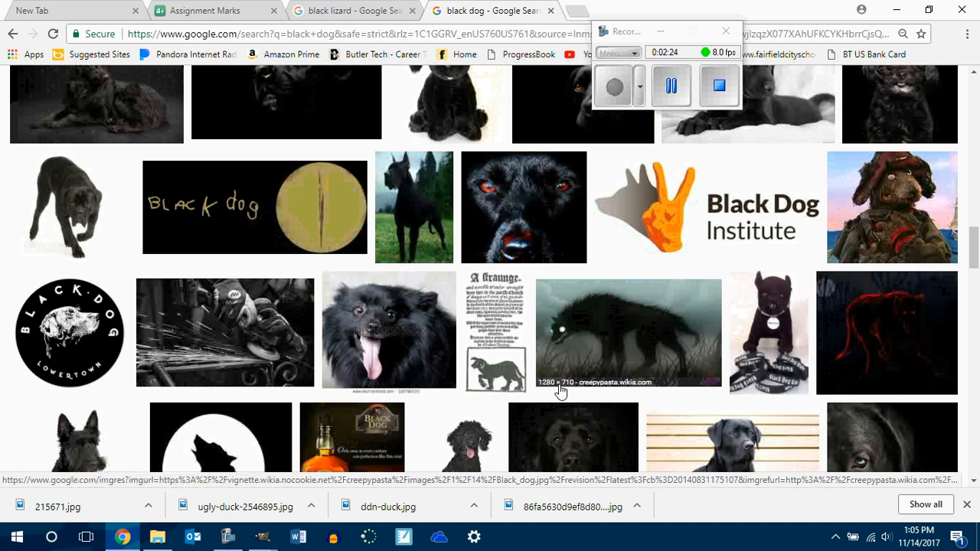
{"action": "scroll", "coordinate": [560, 392], "scroll_direction": "down", "scroll_amount": 3}
{"action": "scroll", "coordinate": [560, 392], "scroll_direction": "down", "scroll_amount": 2}
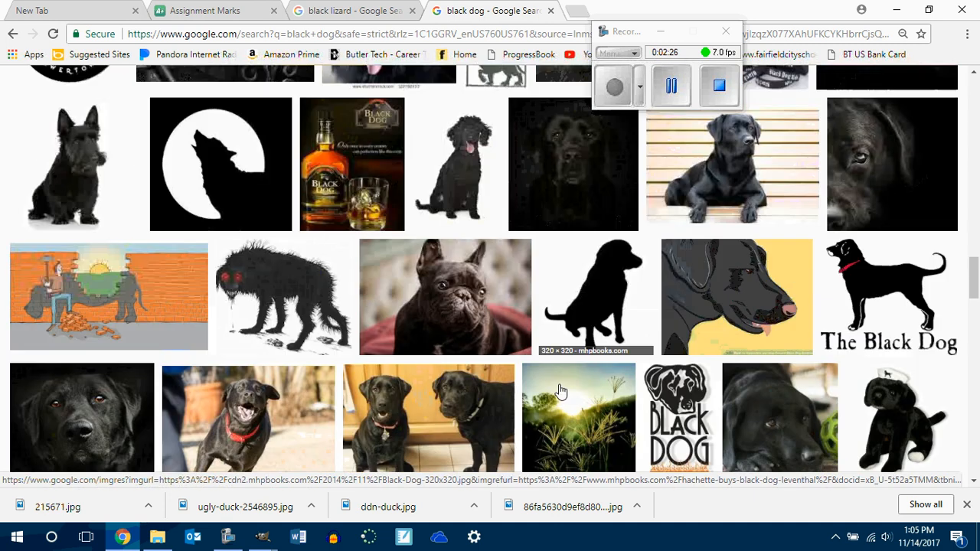
{"action": "scroll", "coordinate": [561, 391], "scroll_direction": "down", "scroll_amount": 2}
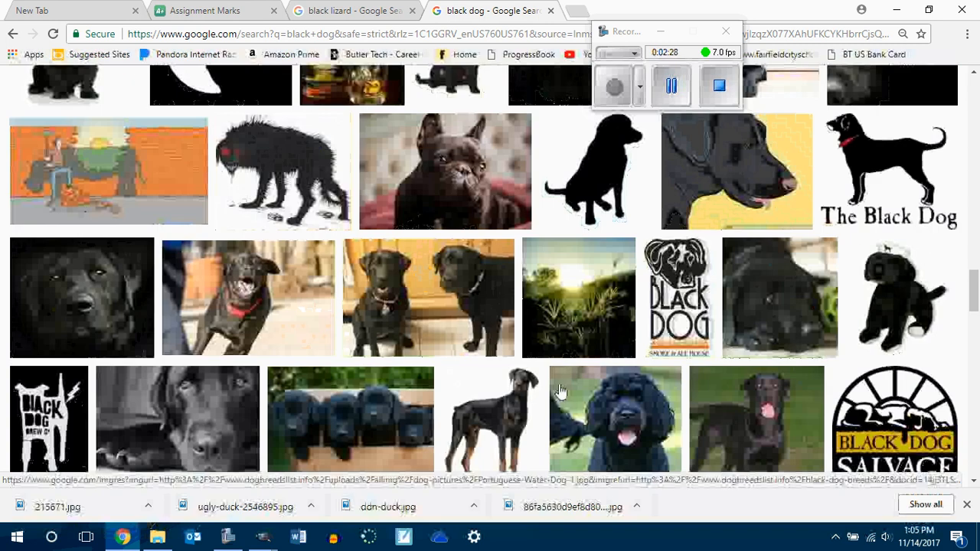
{"action": "scroll", "coordinate": [561, 391], "scroll_direction": "down", "scroll_amount": 1}
{"action": "scroll", "coordinate": [561, 392], "scroll_direction": "down", "scroll_amount": 2}
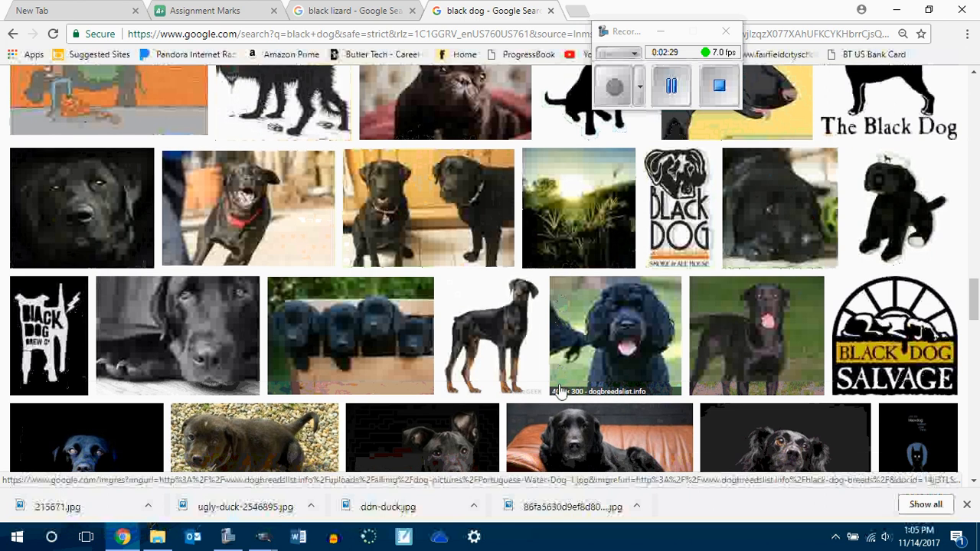
{"action": "scroll", "coordinate": [561, 392], "scroll_direction": "down", "scroll_amount": 2}
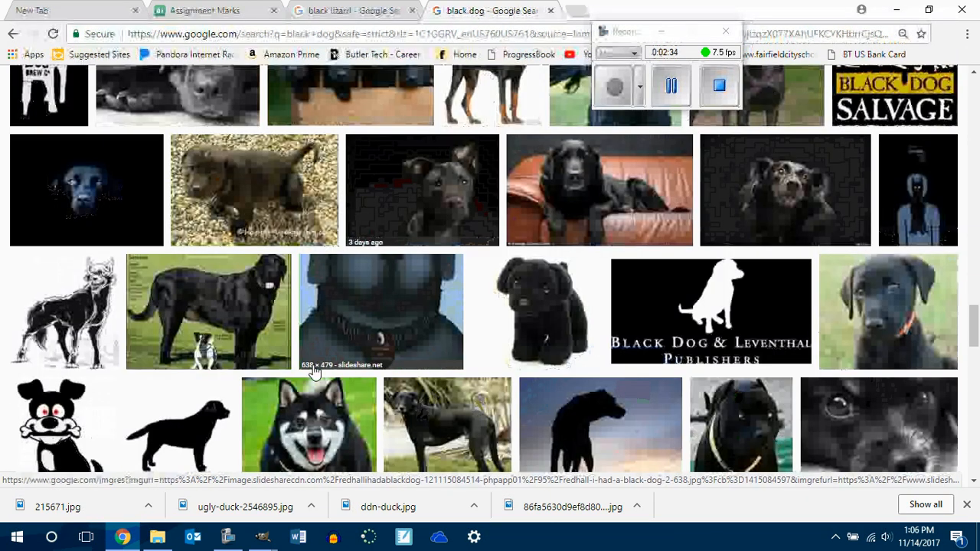
{"action": "scroll", "coordinate": [314, 372], "scroll_direction": "down", "scroll_amount": 4}
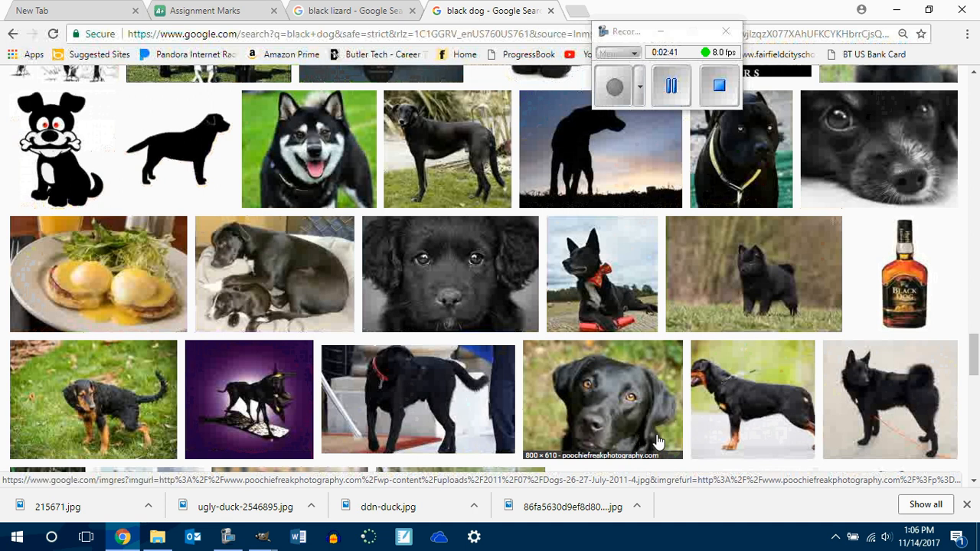
{"action": "left_click", "coordinate": [747, 389]}
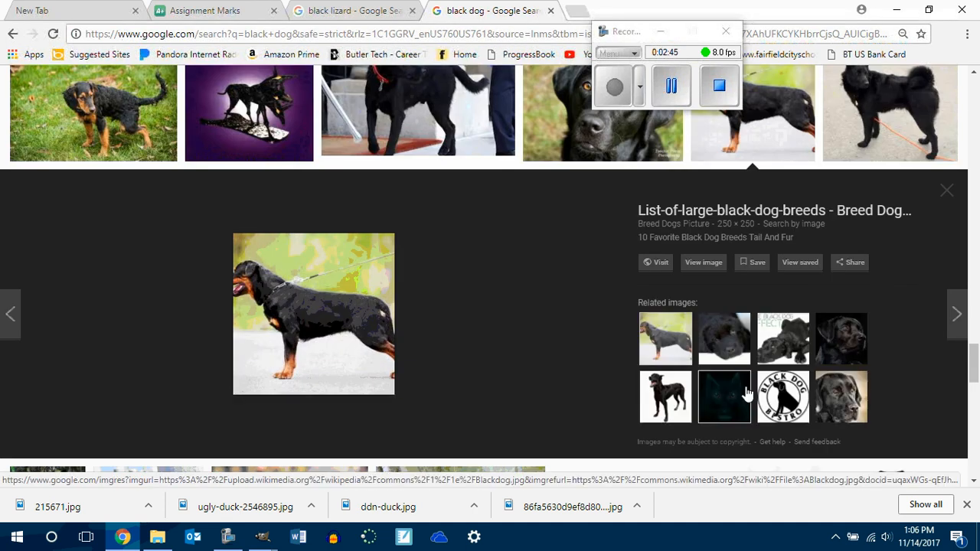
Step: Review the earlier black dog images again and return to the black lizard image results
{"action": "scroll", "coordinate": [746, 392], "scroll_direction": "up", "scroll_amount": 4}
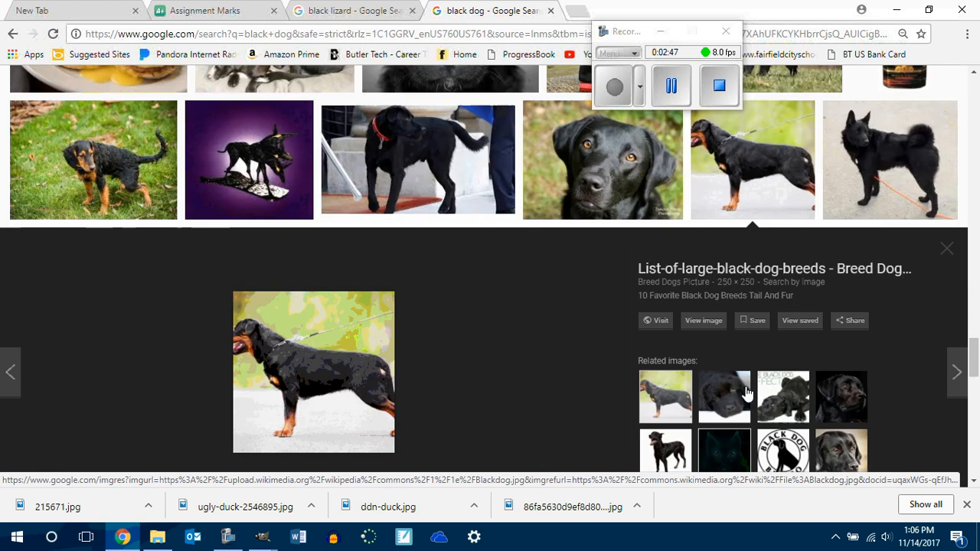
{"action": "scroll", "coordinate": [746, 392], "scroll_direction": "up", "scroll_amount": 8}
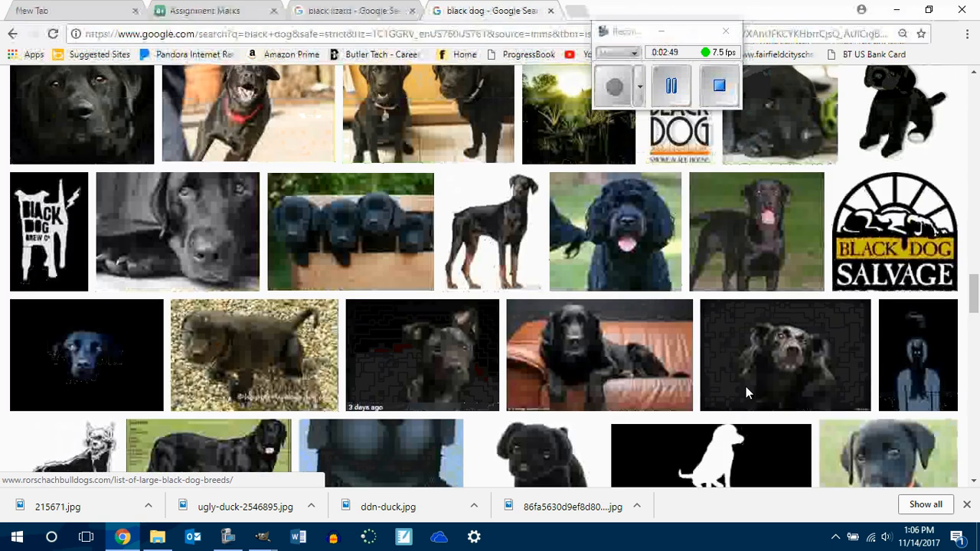
{"action": "scroll", "coordinate": [746, 393], "scroll_direction": "up", "scroll_amount": 6}
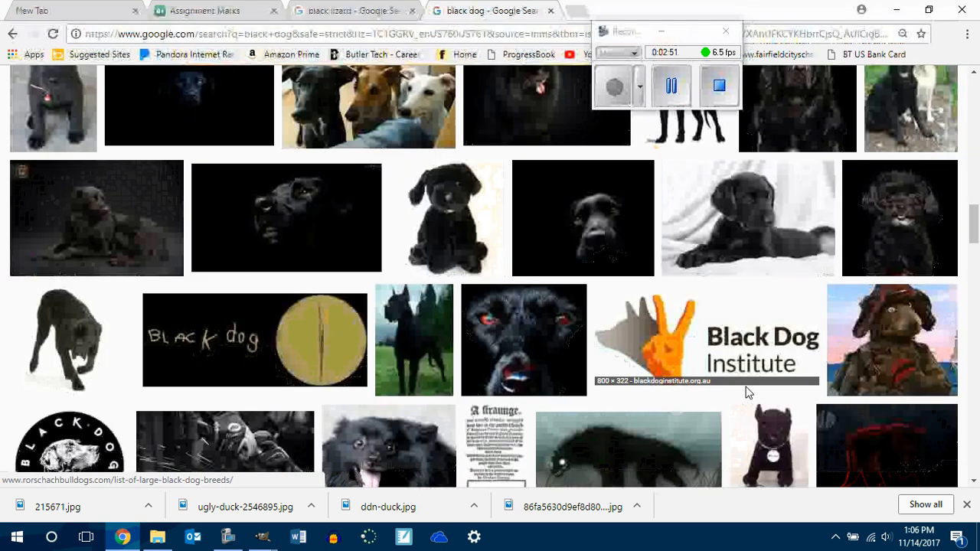
{"action": "scroll", "coordinate": [746, 393], "scroll_direction": "up", "scroll_amount": 1}
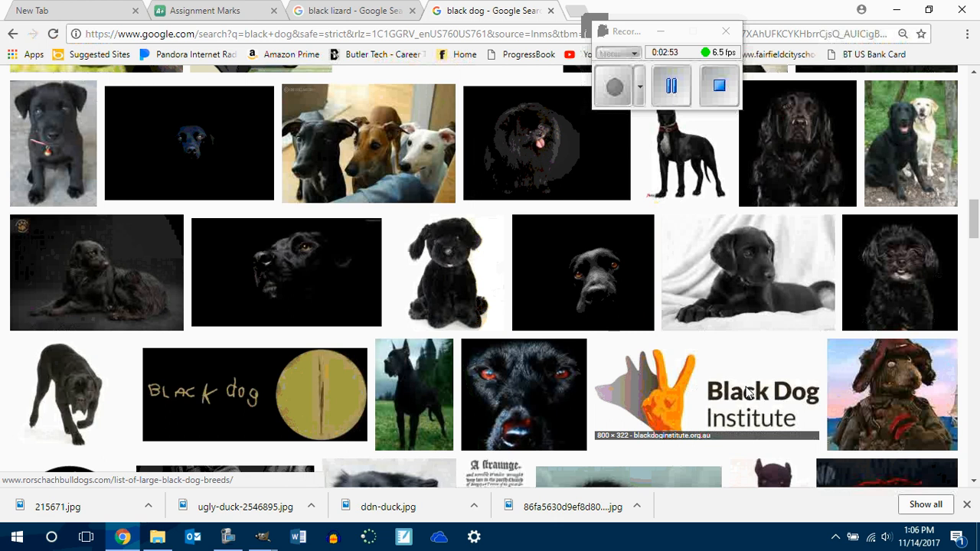
{"action": "scroll", "coordinate": [746, 392], "scroll_direction": "up", "scroll_amount": 5}
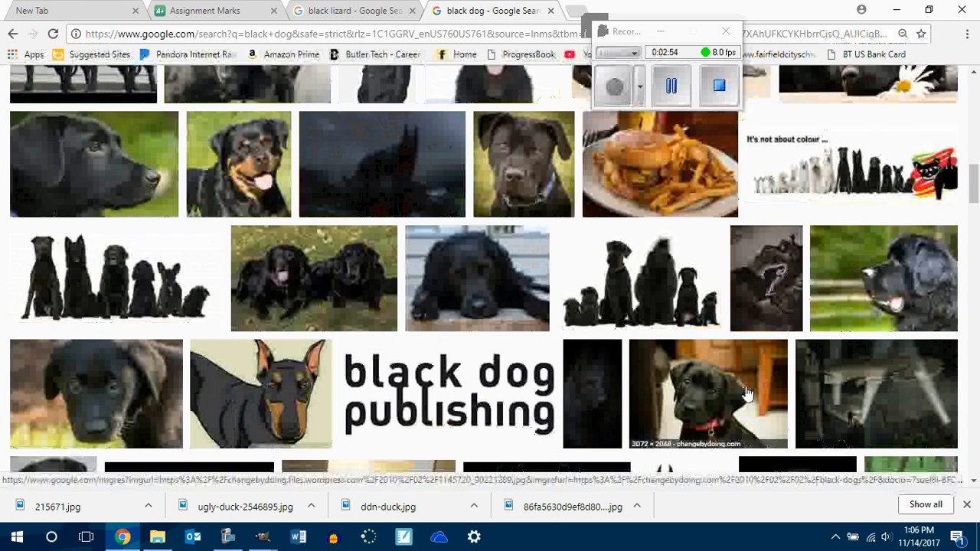
{"action": "scroll", "coordinate": [747, 393], "scroll_direction": "up", "scroll_amount": 5}
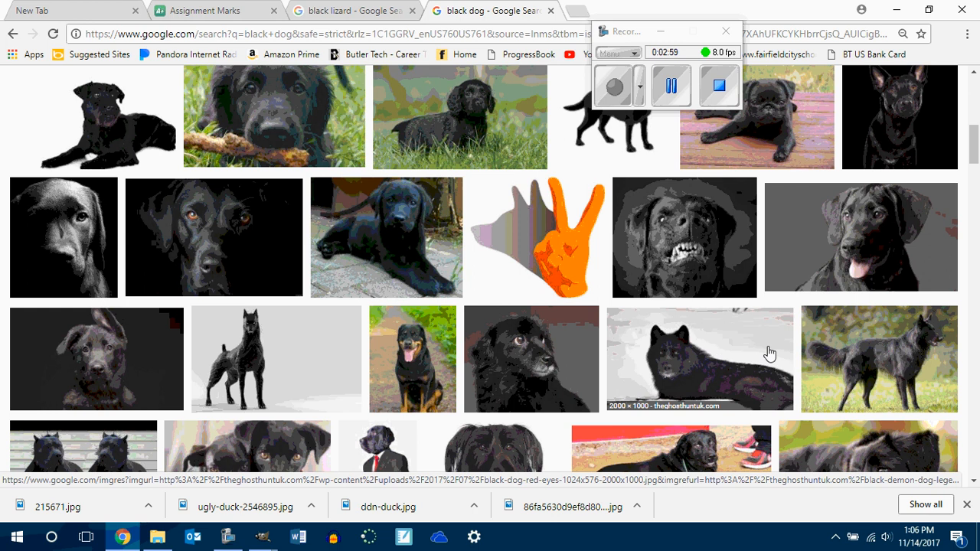
{"action": "scroll", "coordinate": [503, 262], "scroll_direction": "up", "scroll_amount": 5}
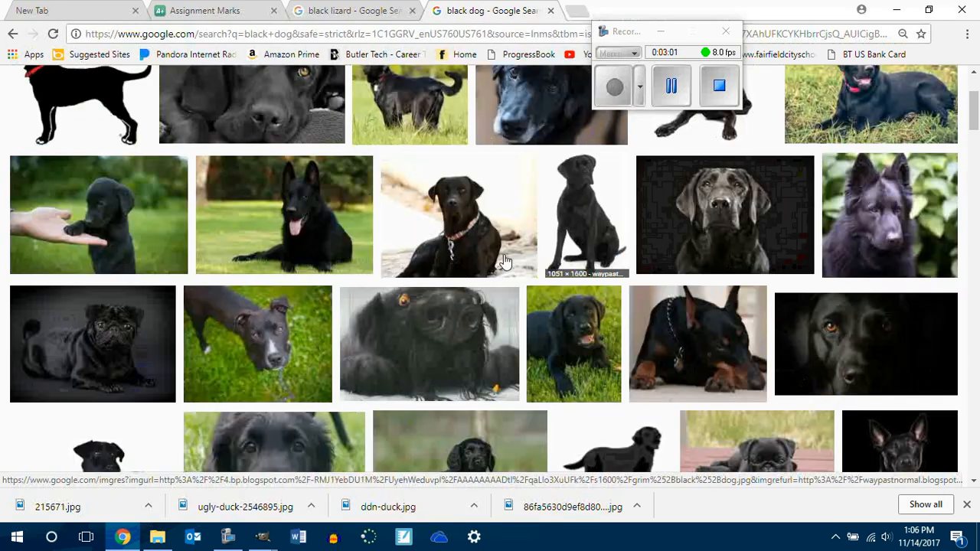
{"action": "left_click", "coordinate": [352, 11]}
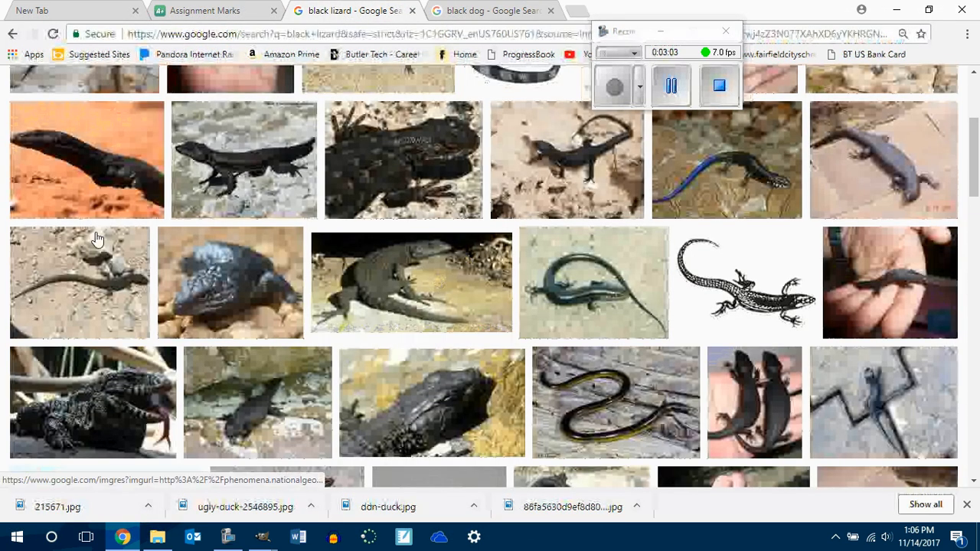
Step: Open the full-size picture of the black lizard on orange sand, and return to the black lizard image results
{"action": "left_click", "coordinate": [64, 157]}
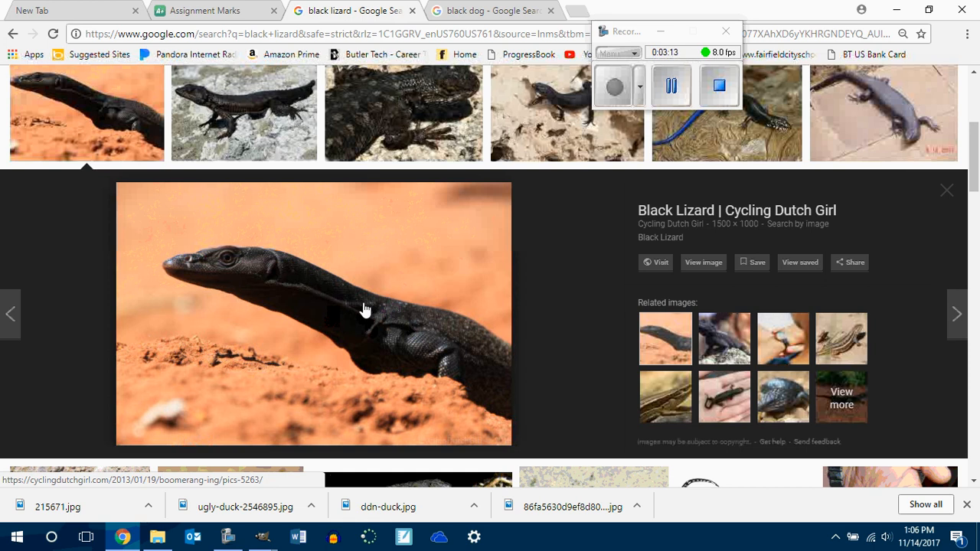
{"action": "scroll", "coordinate": [365, 309], "scroll_direction": "up", "scroll_amount": 3}
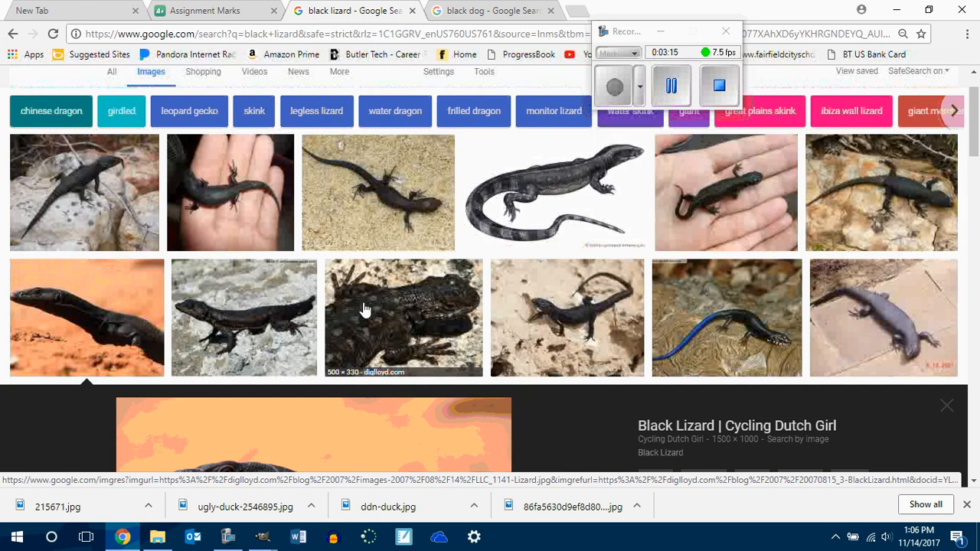
{"action": "scroll", "coordinate": [367, 314], "scroll_direction": "down", "scroll_amount": 2}
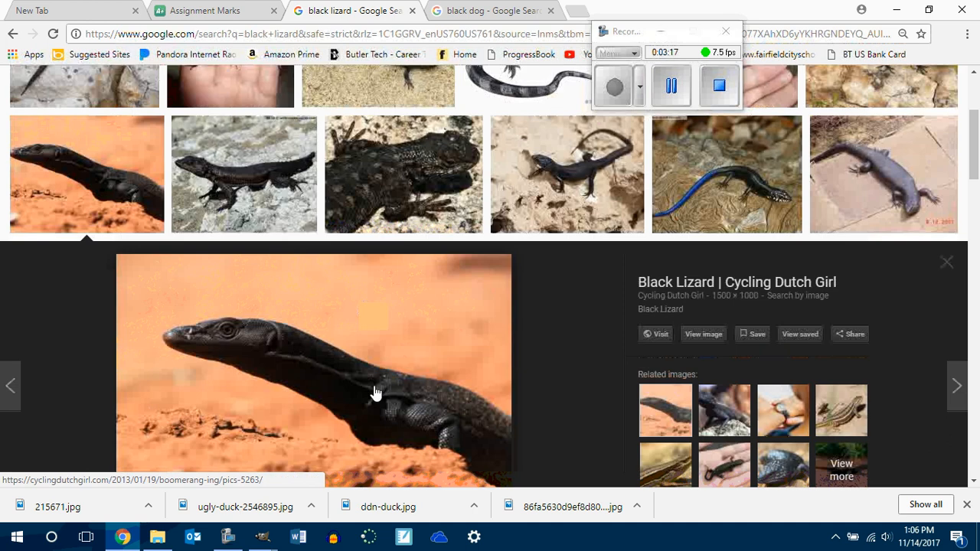
{"action": "left_click", "coordinate": [692, 335]}
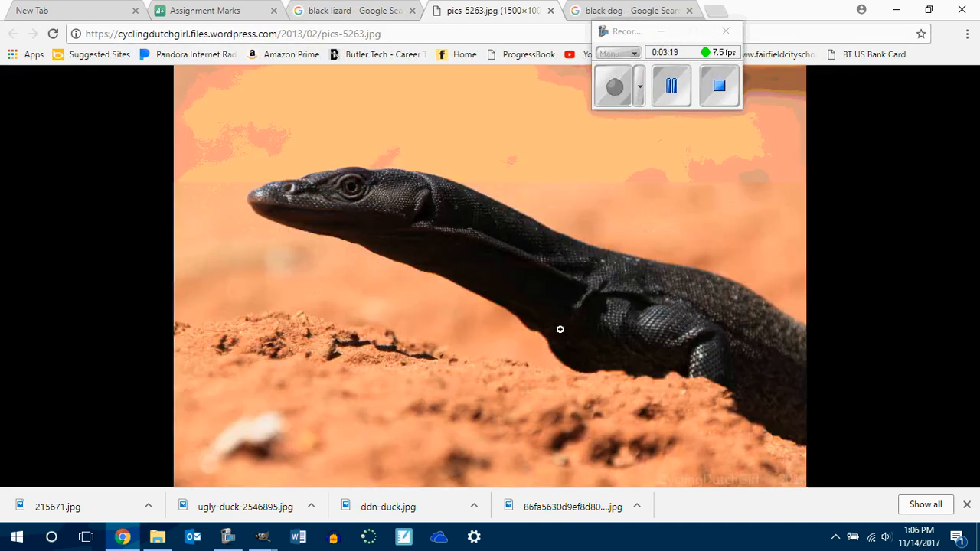
{"action": "right_click", "coordinate": [455, 251]}
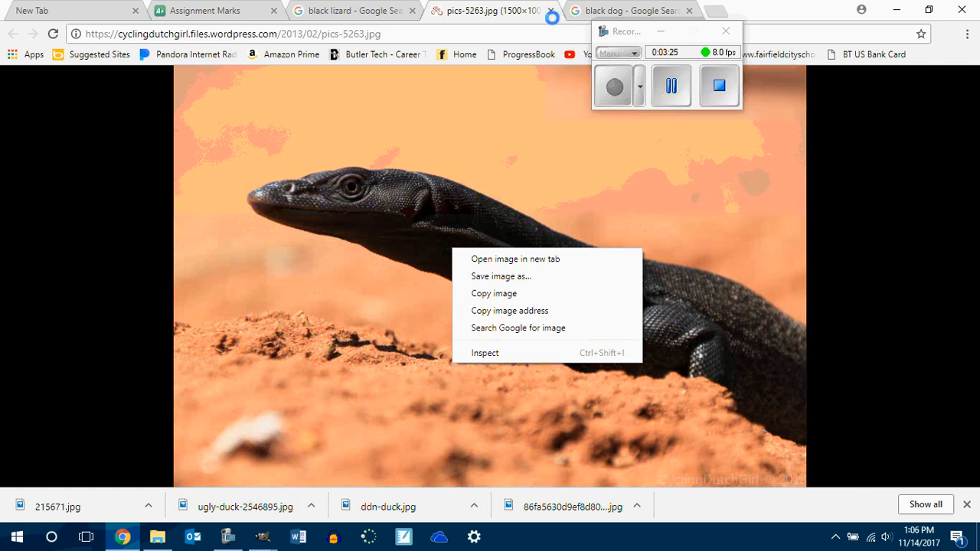
{"action": "left_click", "coordinate": [357, 9]}
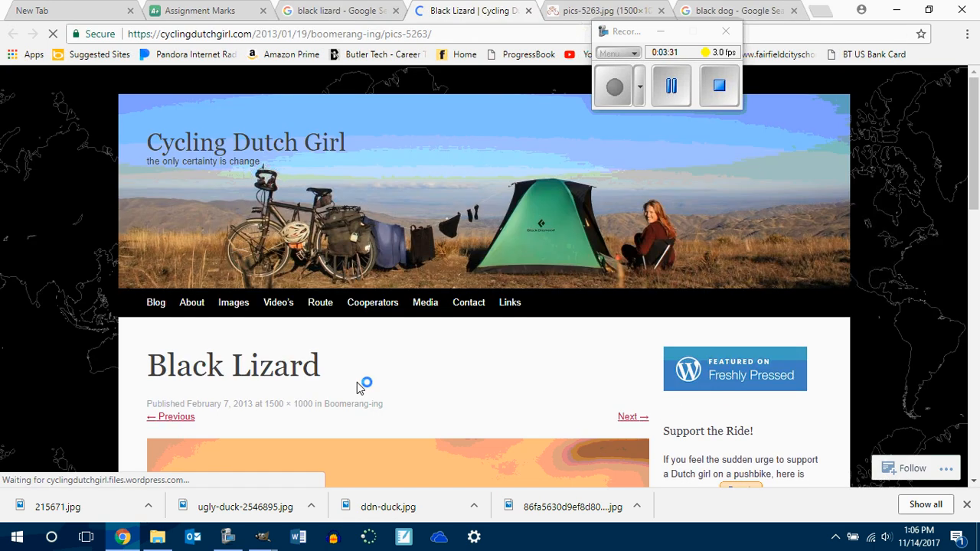
{"action": "left_click", "coordinate": [528, 11]}
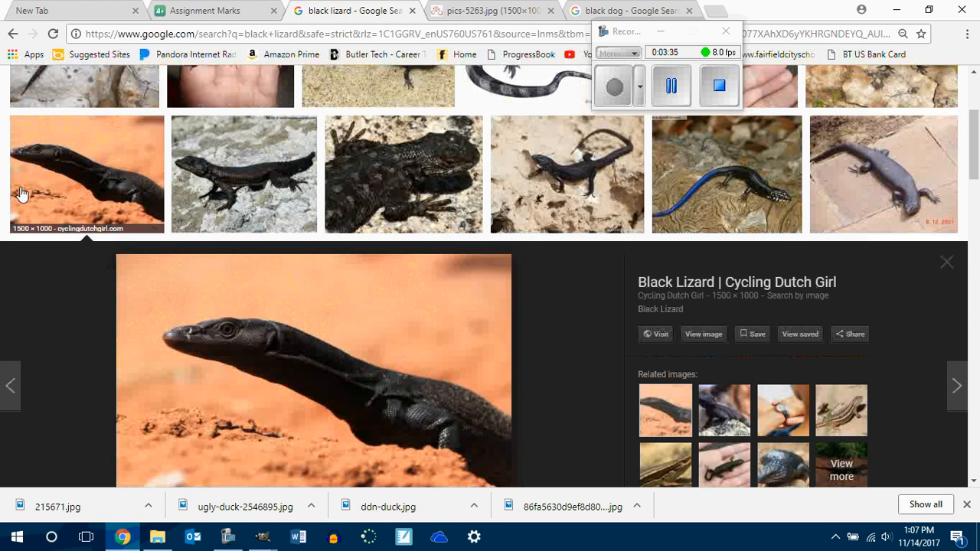
Step: Compare the neighbouring lizard pictures in the same row and open the black lizard on orange sand at full size
{"action": "left_click", "coordinate": [227, 164]}
{"action": "left_click", "coordinate": [434, 169]}
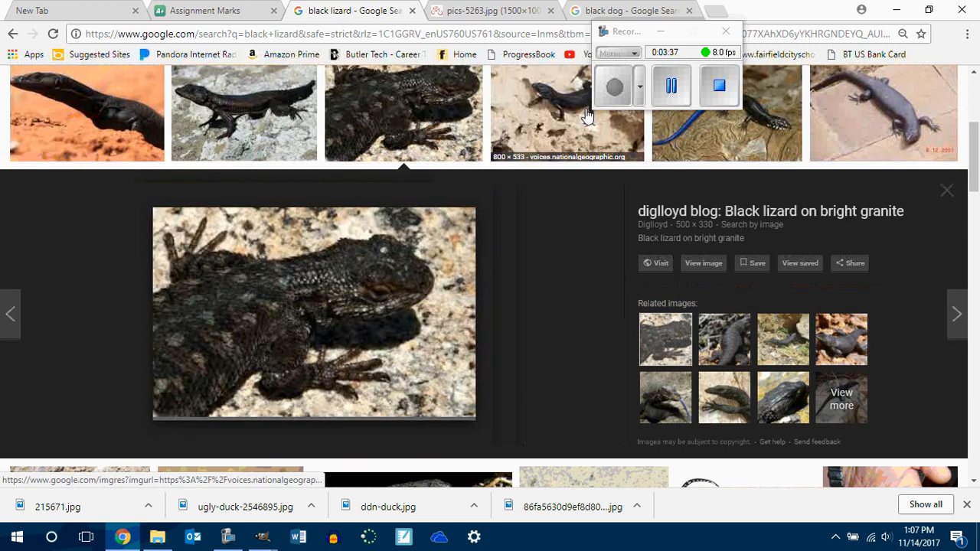
{"action": "left_click", "coordinate": [585, 116]}
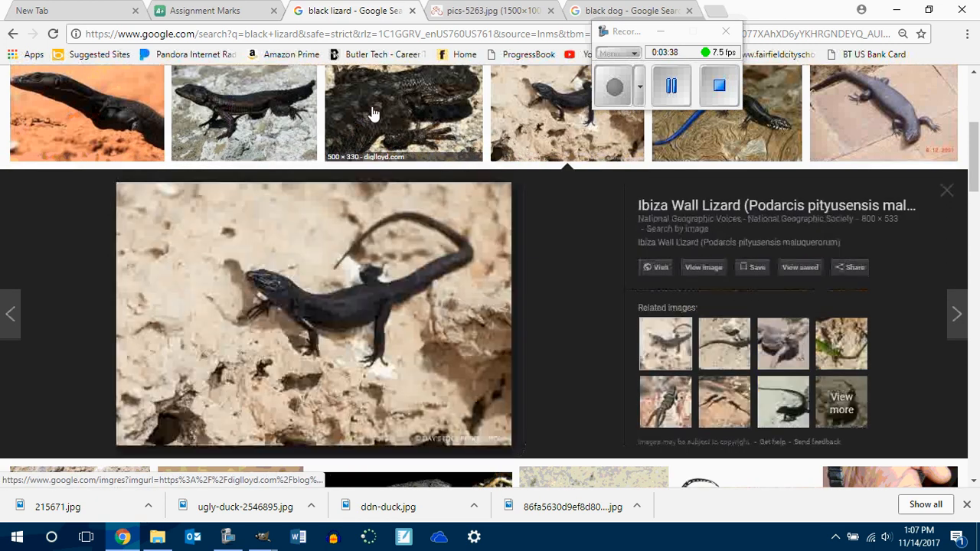
{"action": "left_click", "coordinate": [87, 115]}
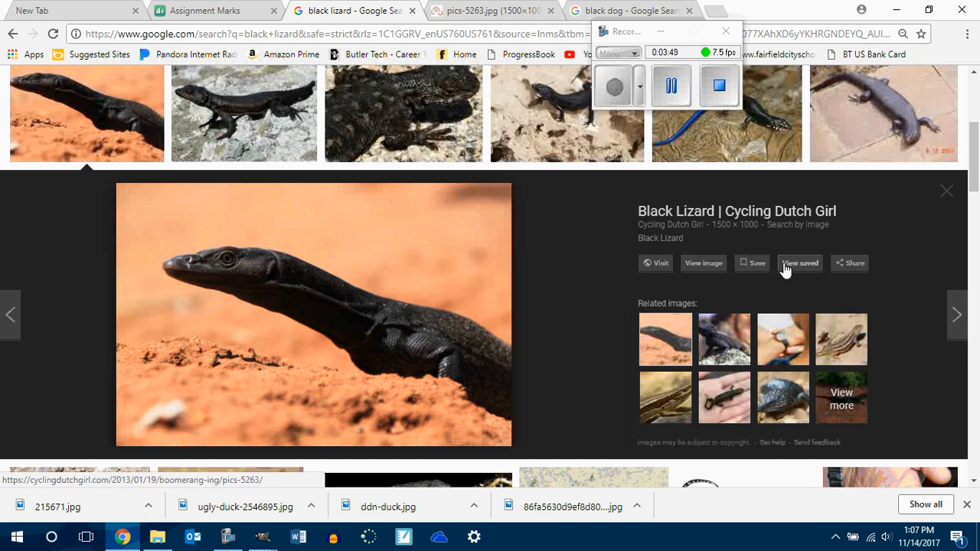
{"action": "left_click", "coordinate": [701, 268]}
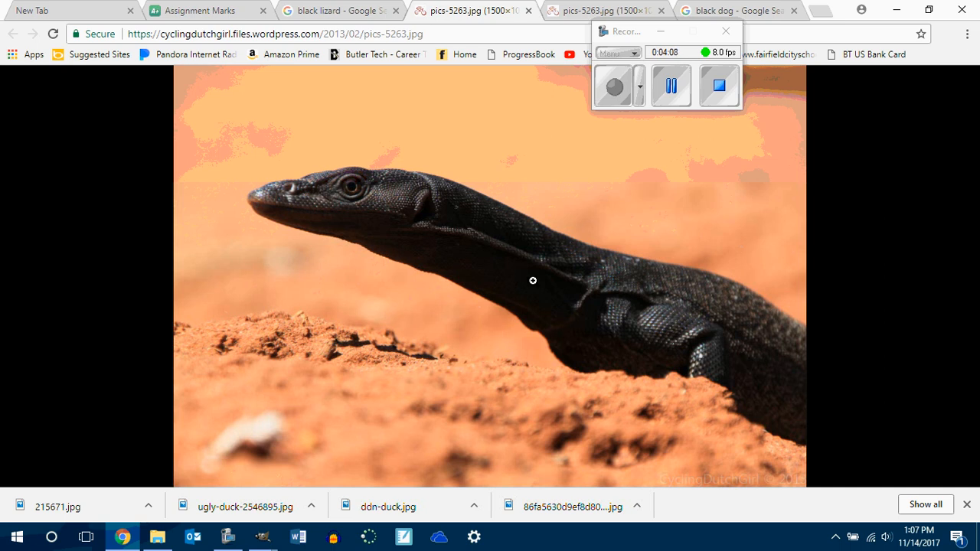
Step: Start saving the full-size lizard image and browse to the Gimp P6 Q2 2017 folder in Documents
{"action": "right_click", "coordinate": [479, 259]}
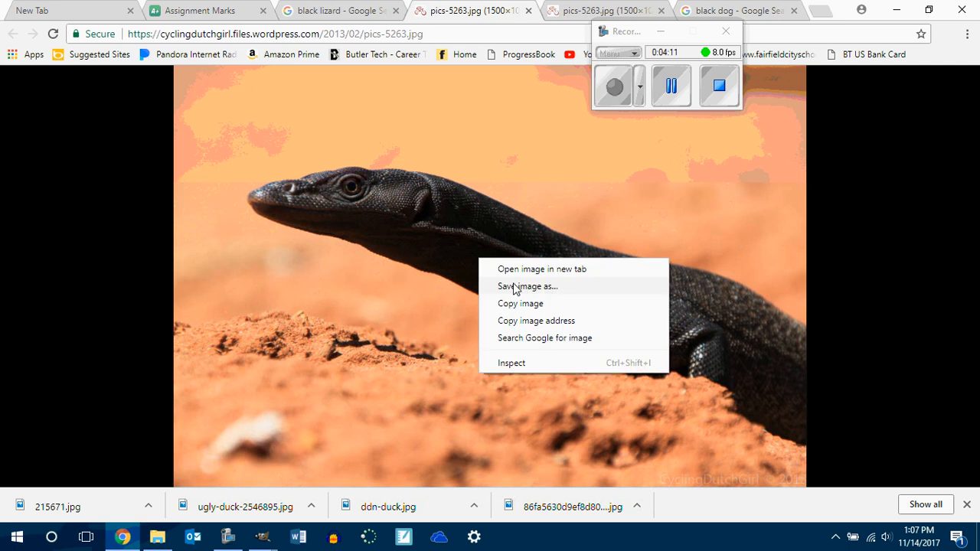
{"action": "left_click", "coordinate": [513, 282]}
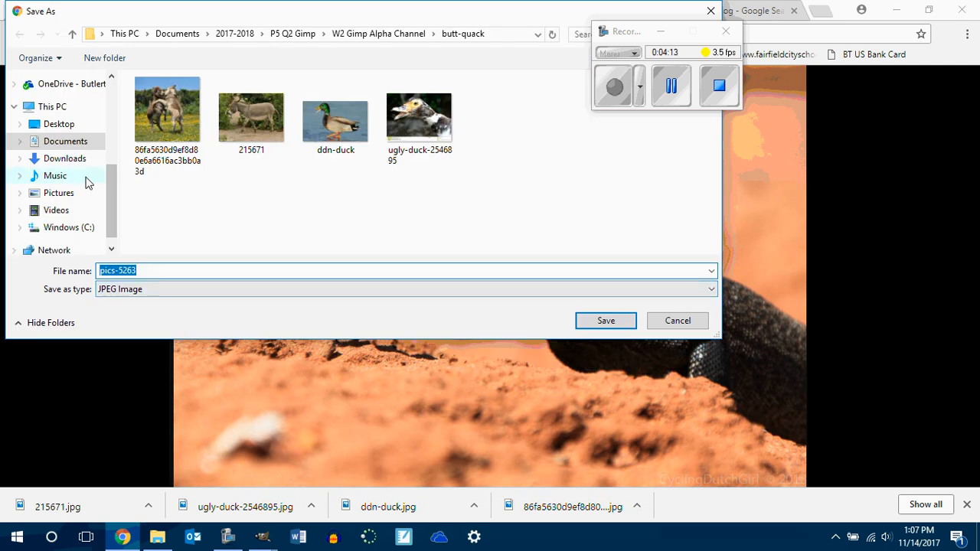
{"action": "left_click", "coordinate": [67, 144]}
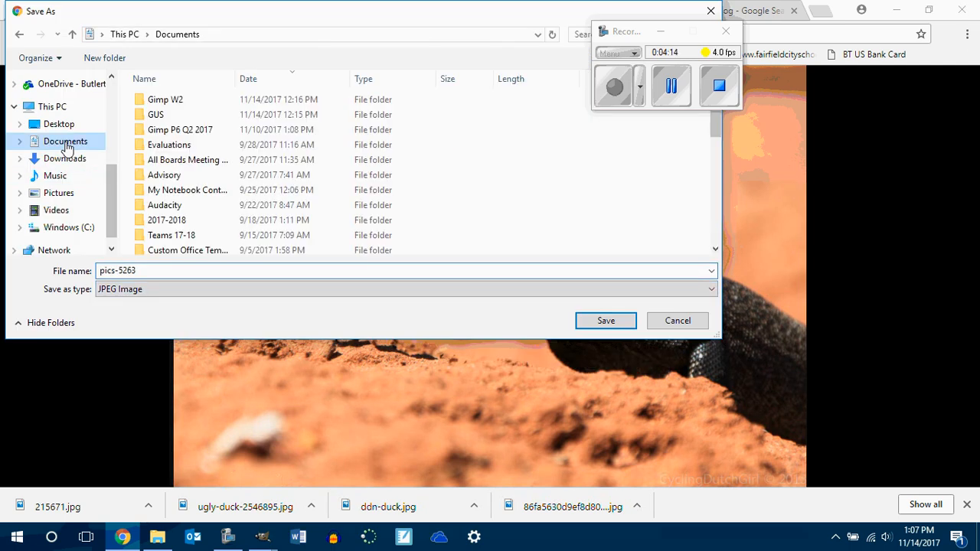
{"action": "double_click", "coordinate": [168, 135]}
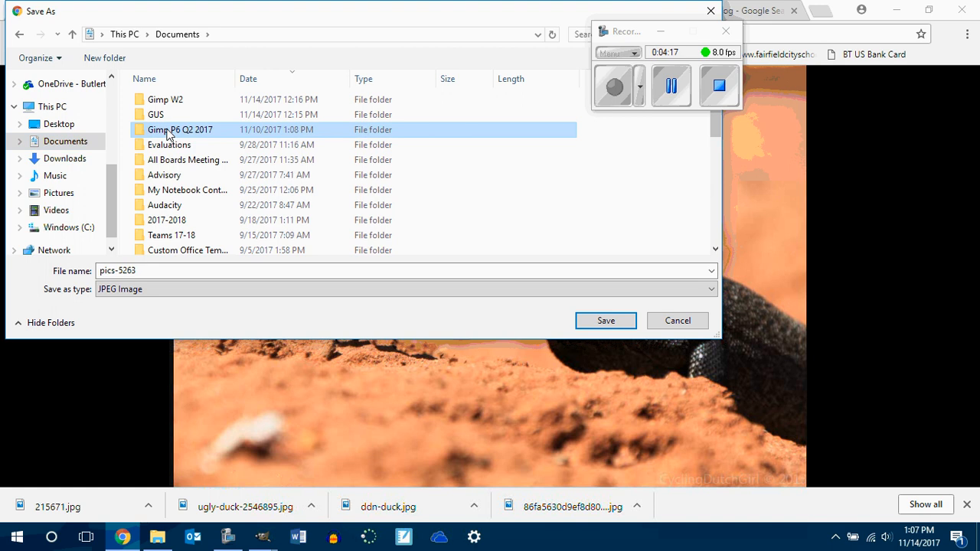
{"action": "left_click", "coordinate": [73, 142]}
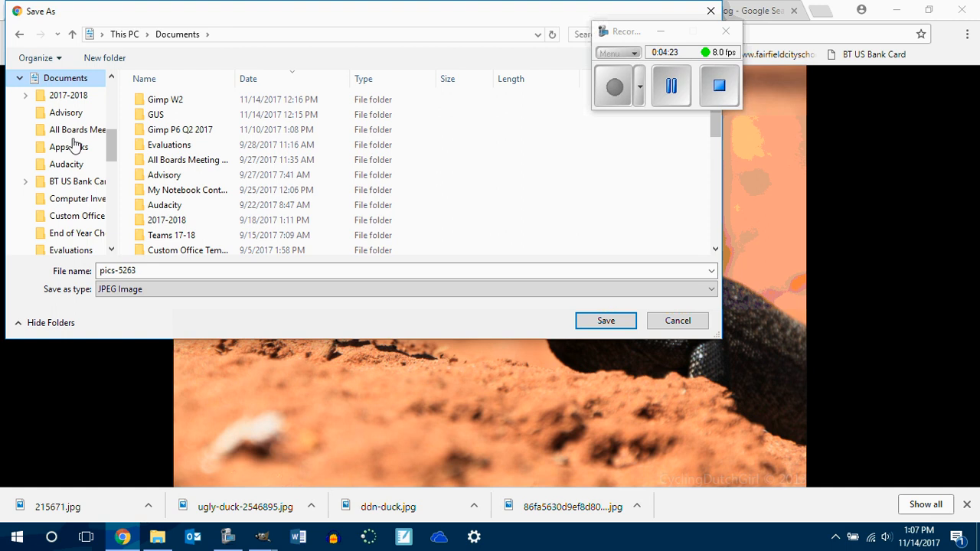
{"action": "double_click", "coordinate": [186, 130]}
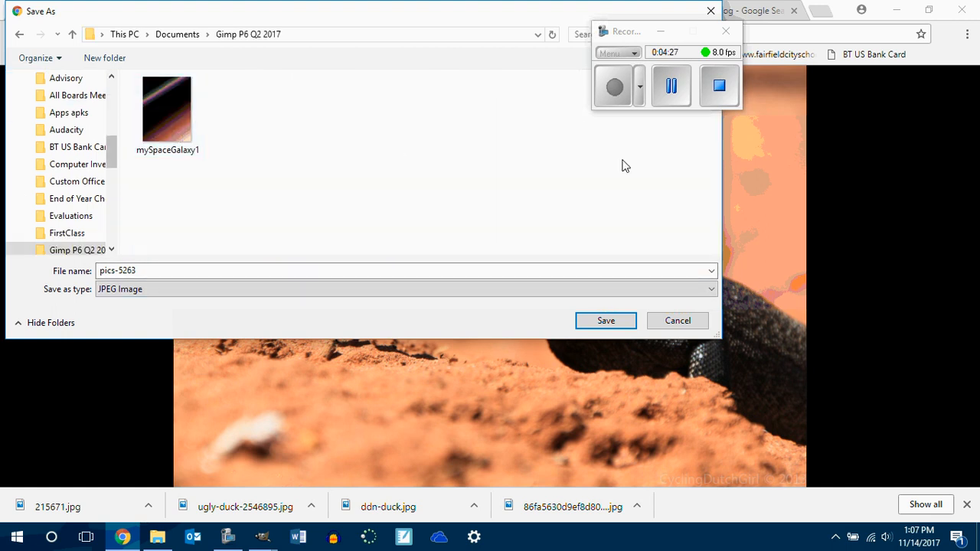
Step: Create a folder named "W2 Add Alpha Channel" and save the lizard image in it as the JPEG pics-5263
{"action": "right_click", "coordinate": [288, 115]}
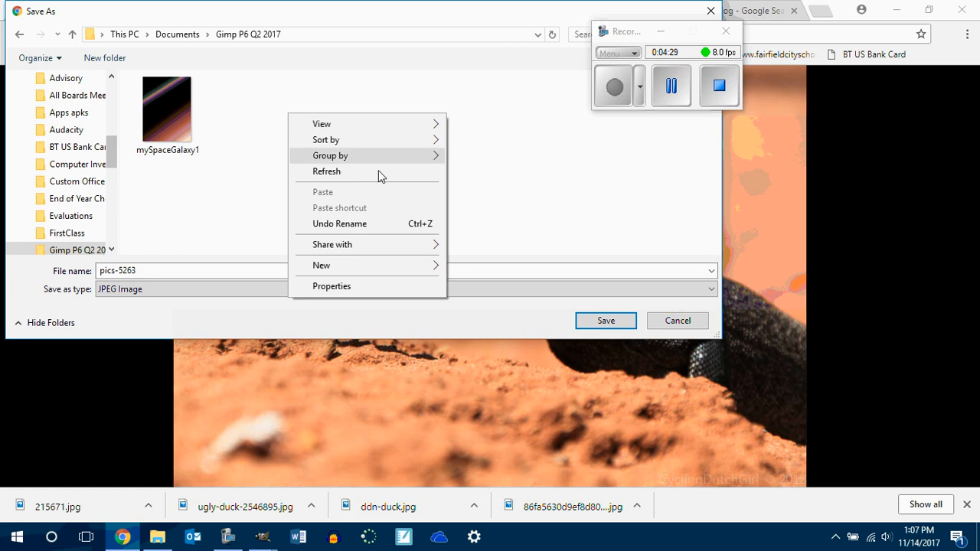
{"action": "mouse_move", "coordinate": [359, 267]}
{"action": "left_click", "coordinate": [474, 266]}
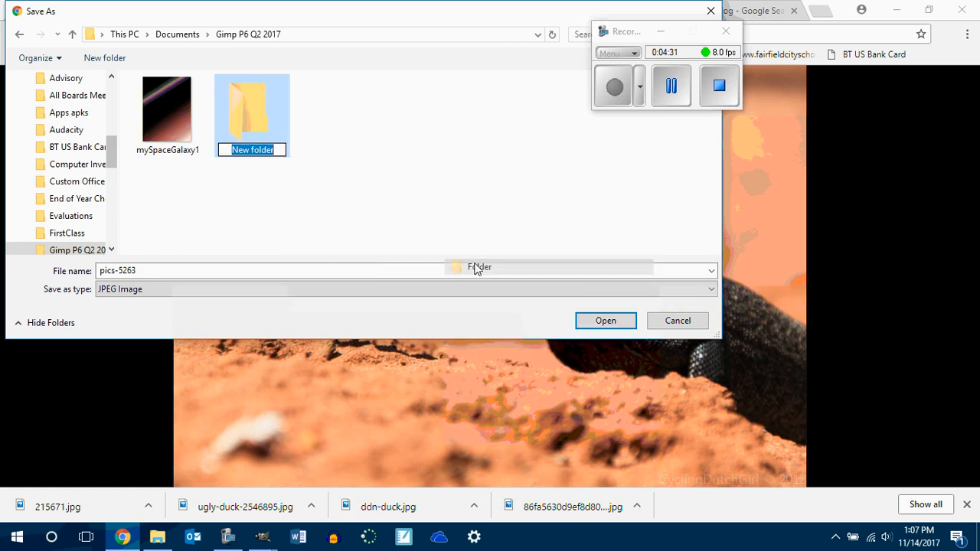
{"action": "type", "text": "W2"}
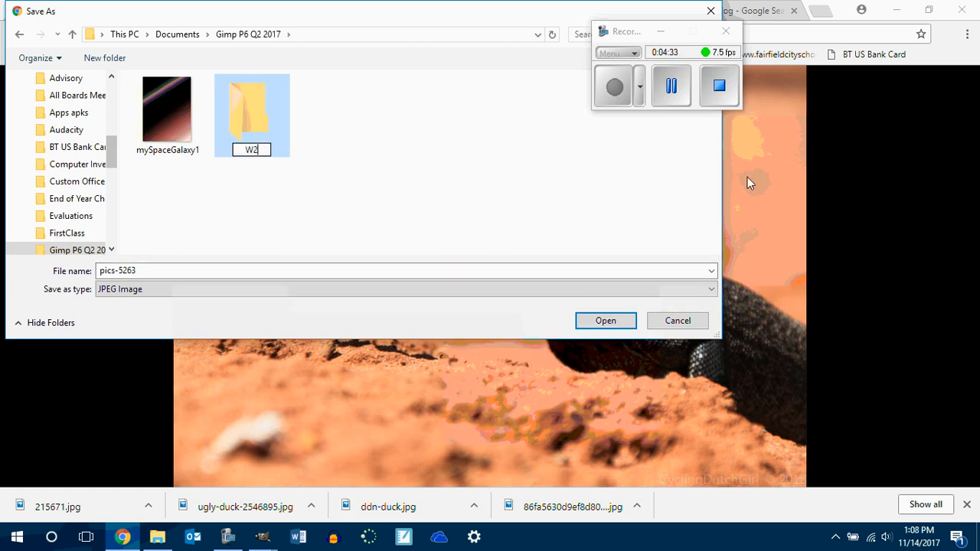
{"action": "type", "text": " Add "}
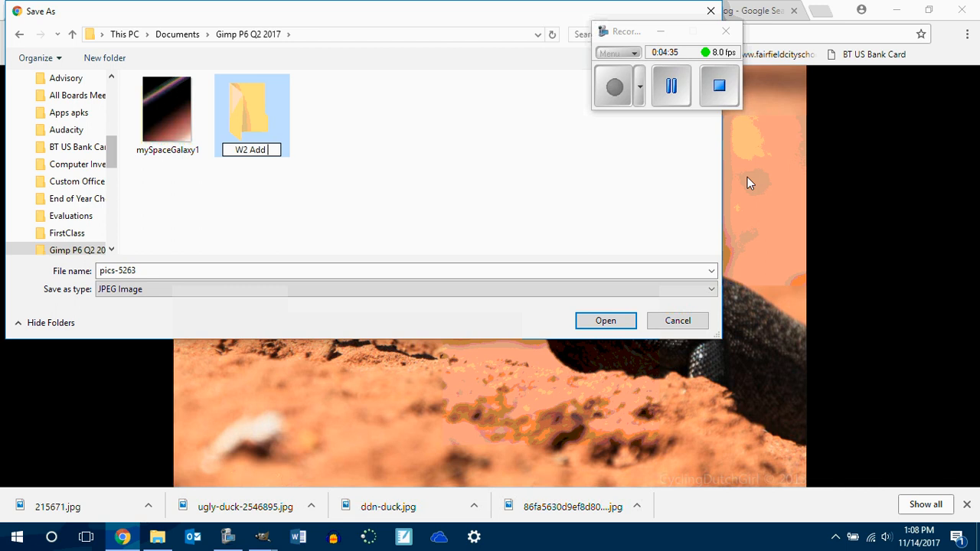
{"action": "type", "text": "Alpha"}
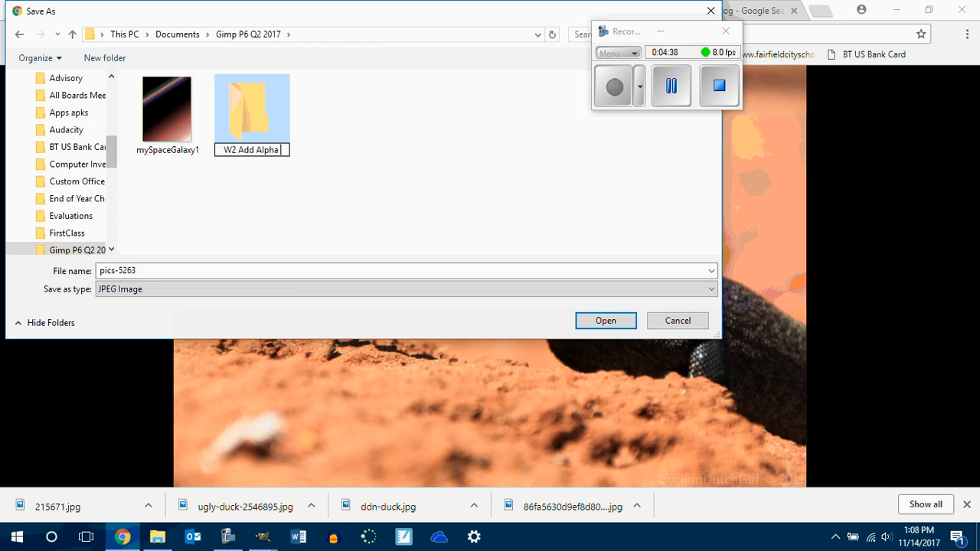
{"action": "type", "text": " Channel"}
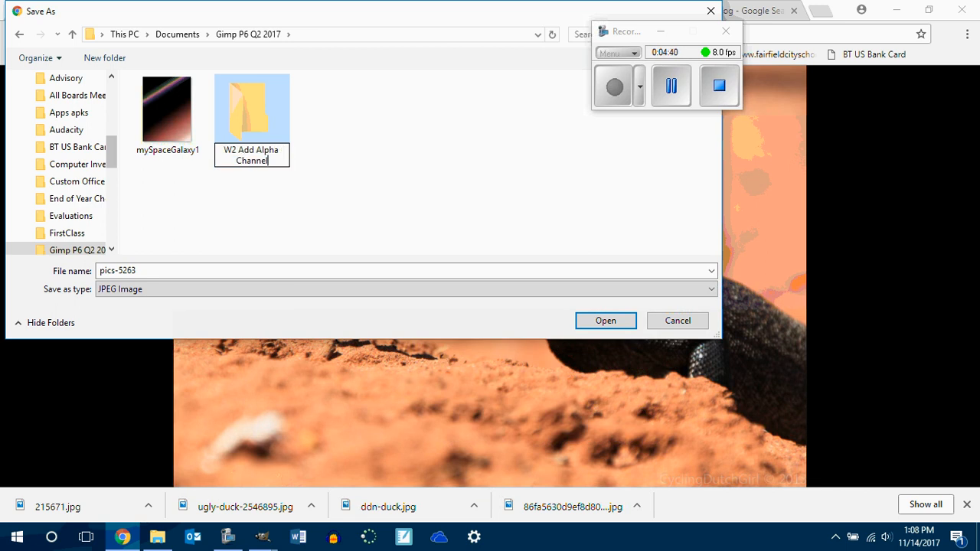
{"action": "key", "text": "Return"}
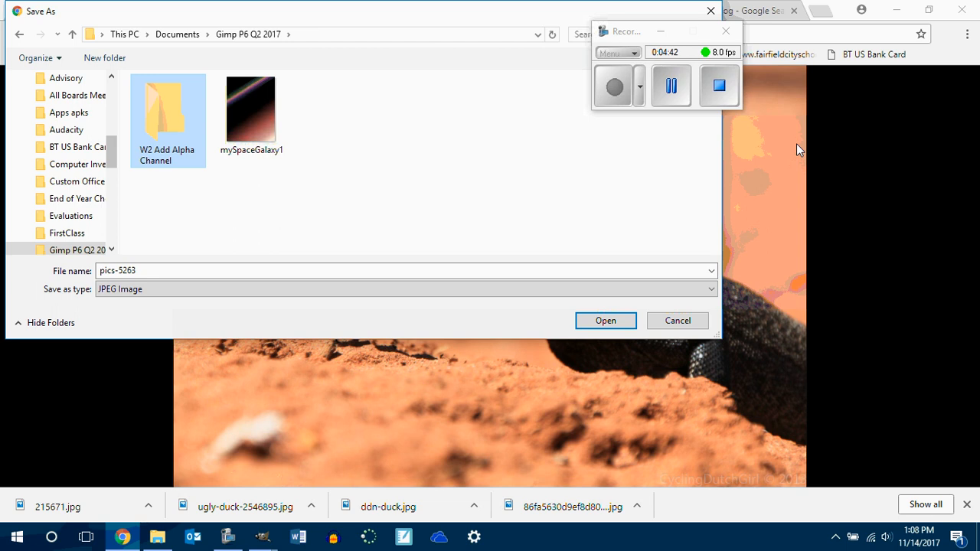
{"action": "double_click", "coordinate": [158, 108]}
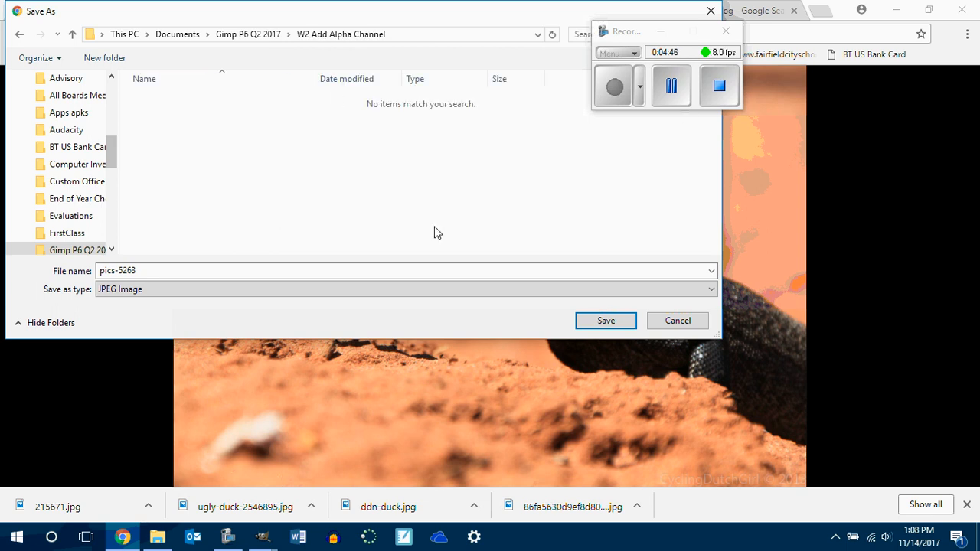
{"action": "left_click", "coordinate": [599, 328]}
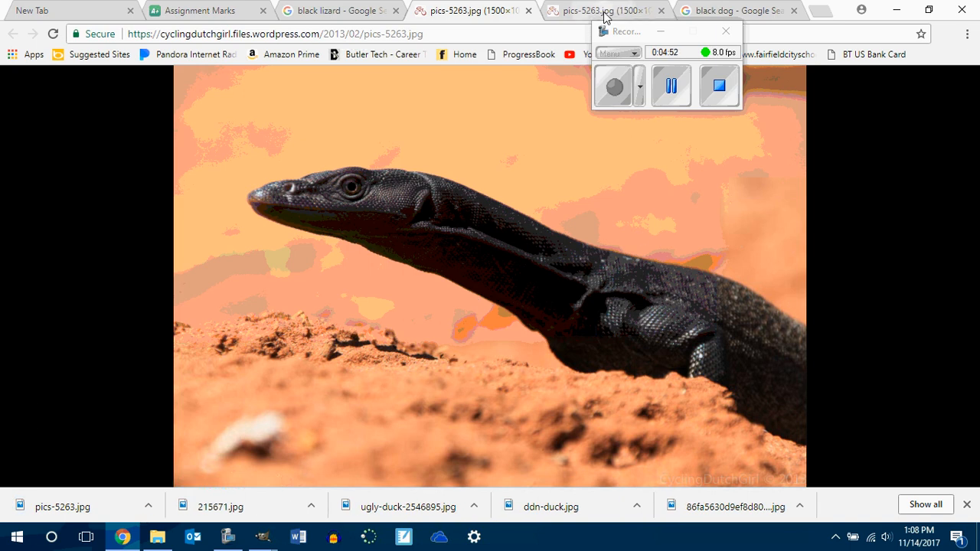
Step: Preview the lying black dog with the red collar in the black dog results and look through all its related images
{"action": "left_click", "coordinate": [736, 10]}
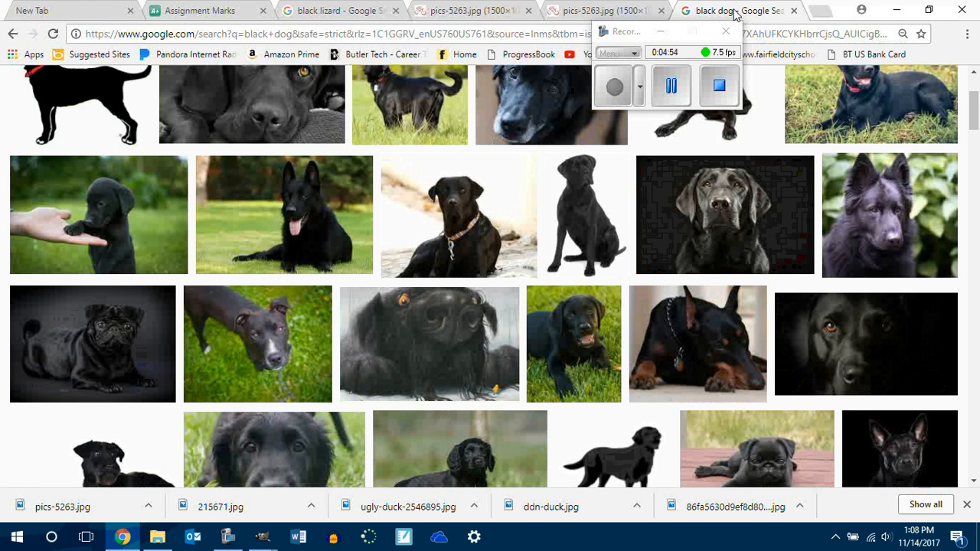
{"action": "scroll", "coordinate": [696, 253], "scroll_direction": "up", "scroll_amount": 2}
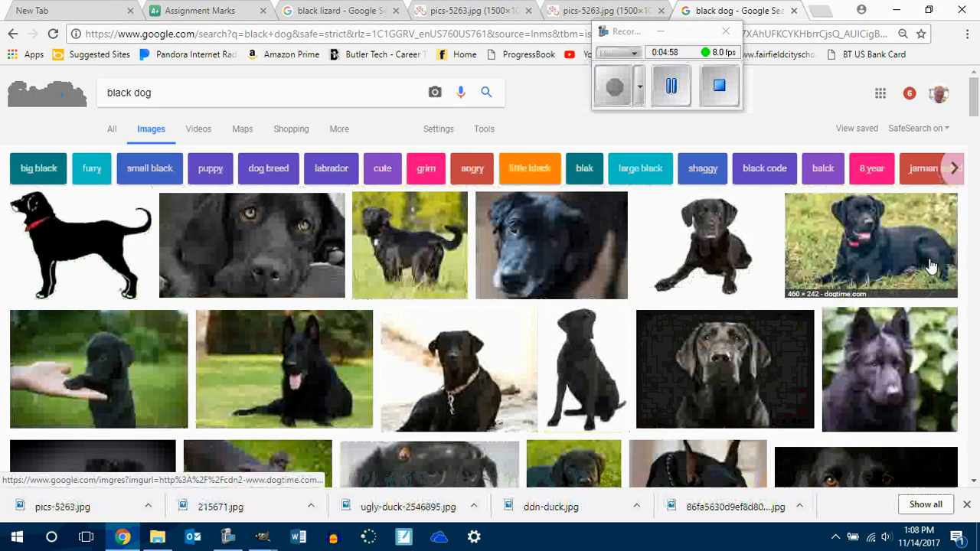
{"action": "left_click", "coordinate": [882, 257]}
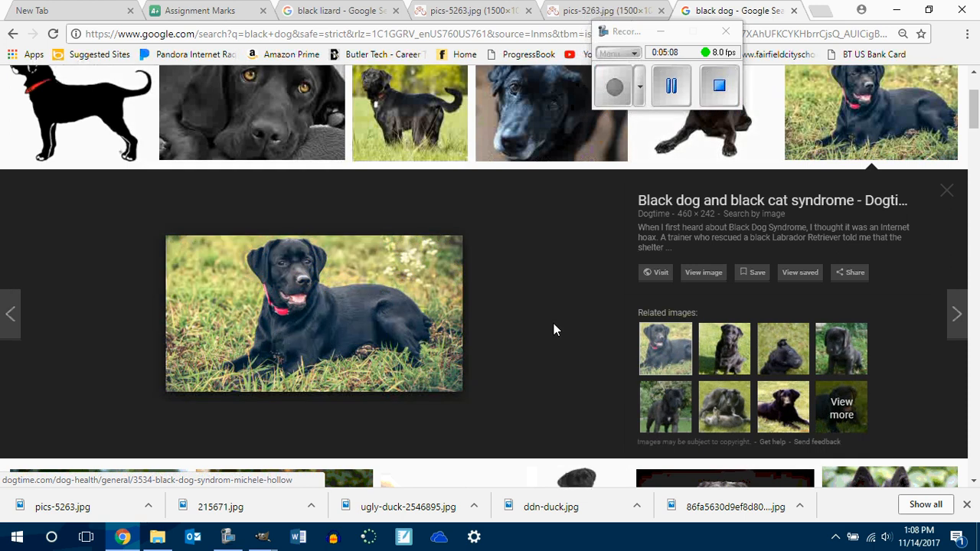
{"action": "left_click", "coordinate": [841, 412]}
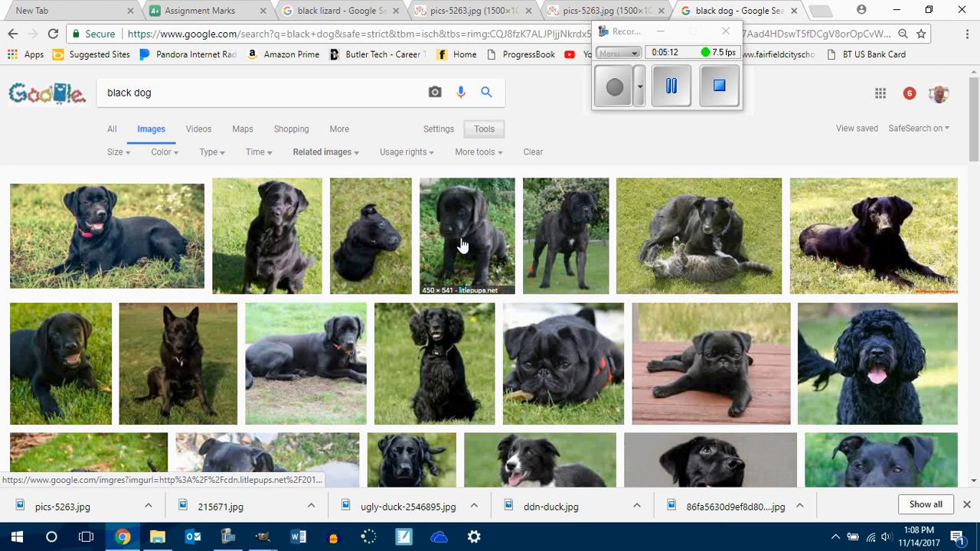
{"action": "scroll", "coordinate": [462, 245], "scroll_direction": "down", "scroll_amount": 1}
{"action": "scroll", "coordinate": [462, 245], "scroll_direction": "down", "scroll_amount": 2}
{"action": "scroll", "coordinate": [461, 238], "scroll_direction": "up", "scroll_amount": 1}
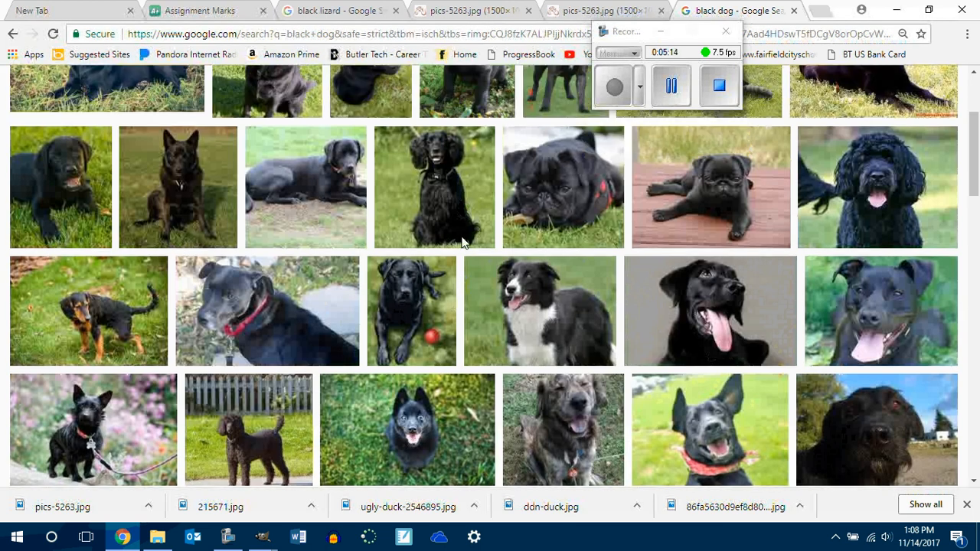
{"action": "scroll", "coordinate": [462, 241], "scroll_direction": "up", "scroll_amount": 1}
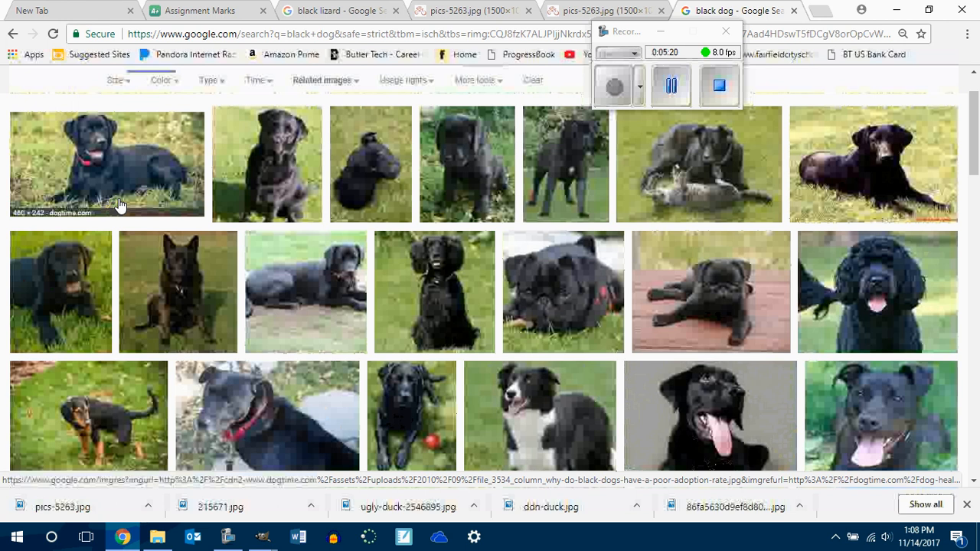
Step: Open the lying black lab with the orange collar at full size and save it as the JPEG black-lab-dog-600x600 in W2 Add Alpha Channel
{"action": "left_click", "coordinate": [293, 277]}
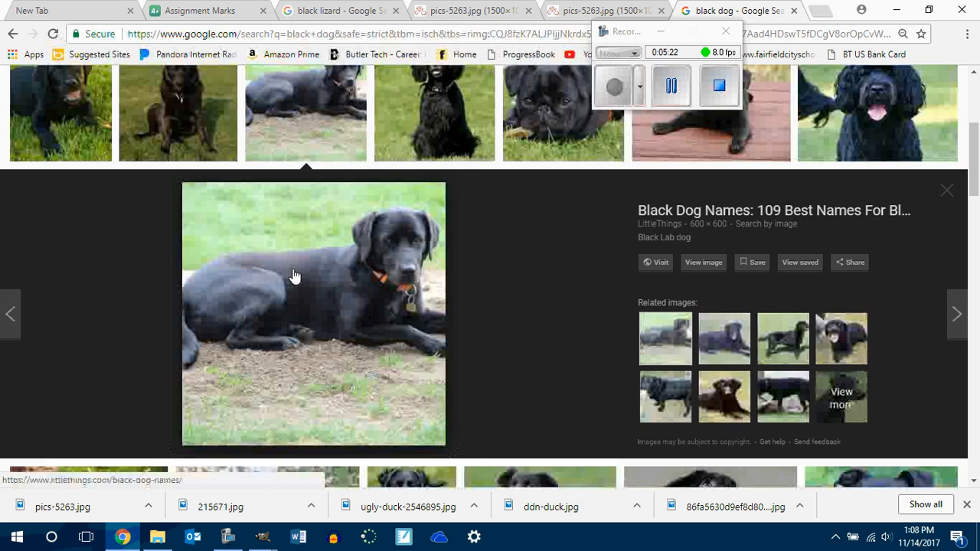
{"action": "left_click", "coordinate": [703, 262]}
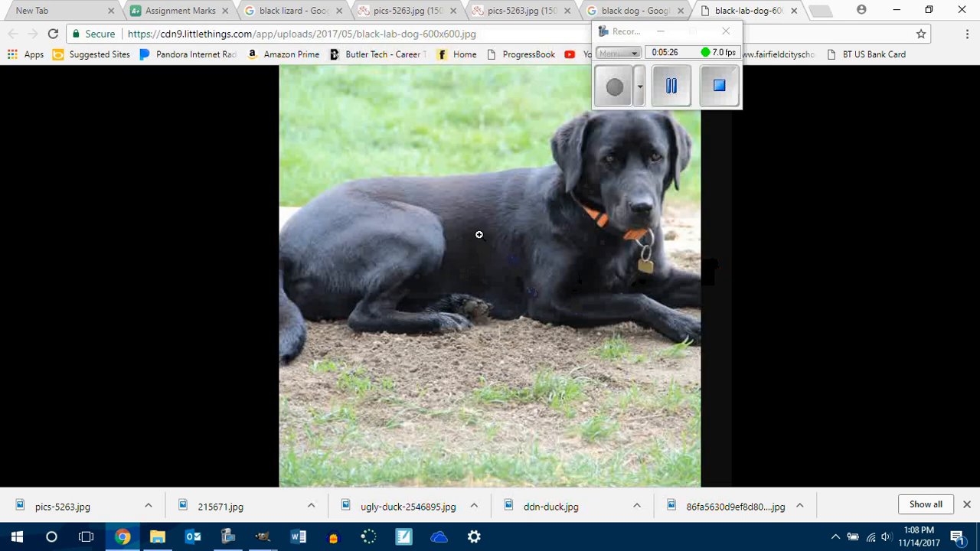
{"action": "right_click", "coordinate": [479, 233]}
{"action": "left_click", "coordinate": [528, 263]}
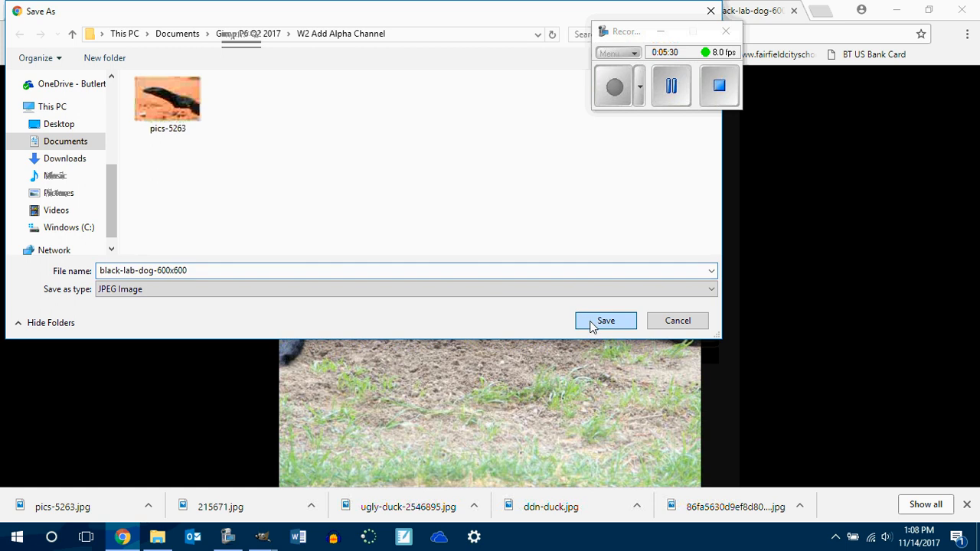
{"action": "left_click", "coordinate": [595, 321]}
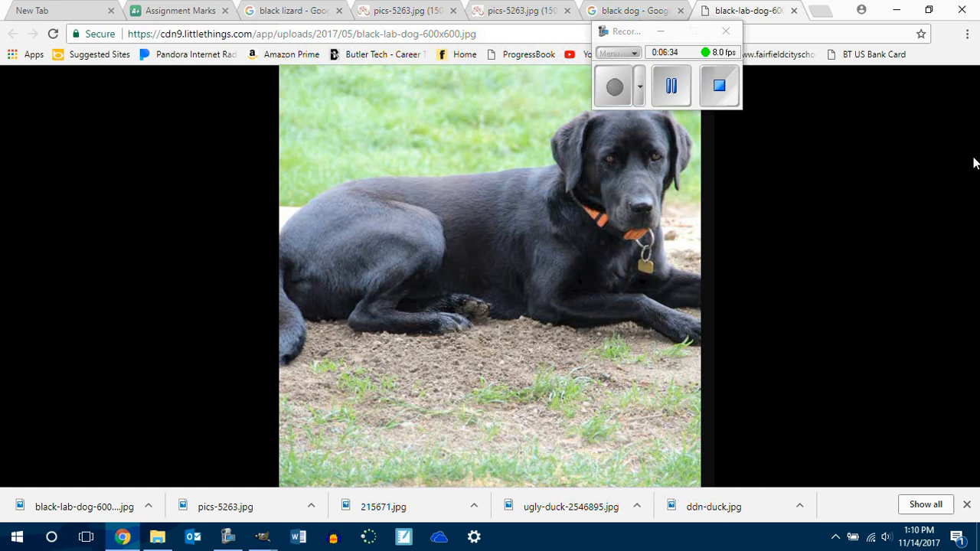
Step: Switch to File Explorer and look for the saved pictures in the P6 Gimp Q2 folder inside 2017-2018
{"action": "left_click", "coordinate": [162, 541]}
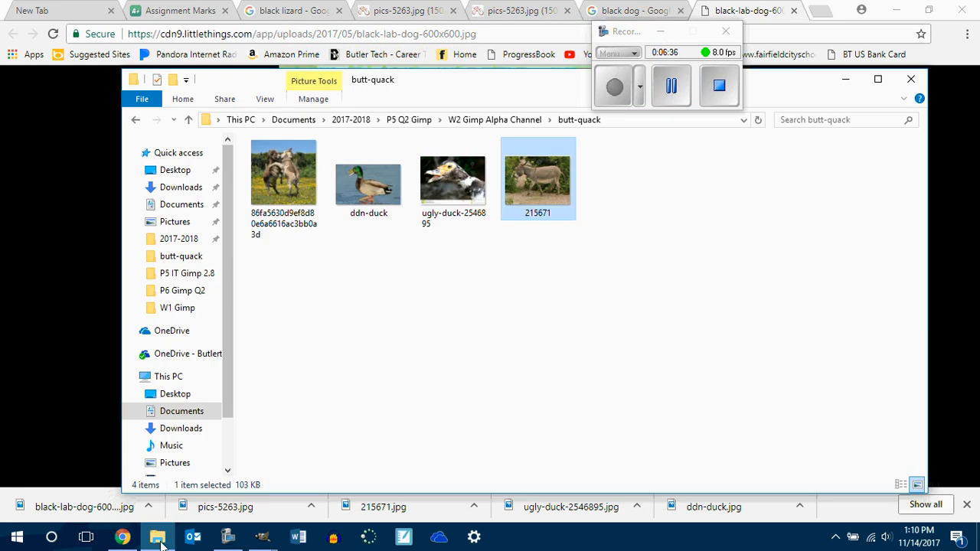
{"action": "left_click", "coordinate": [159, 544]}
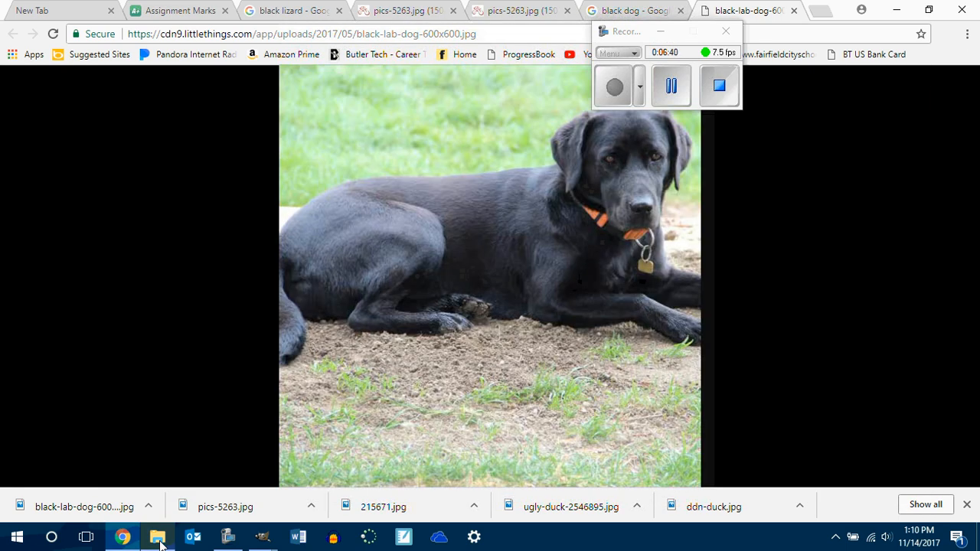
{"action": "left_click", "coordinate": [159, 543]}
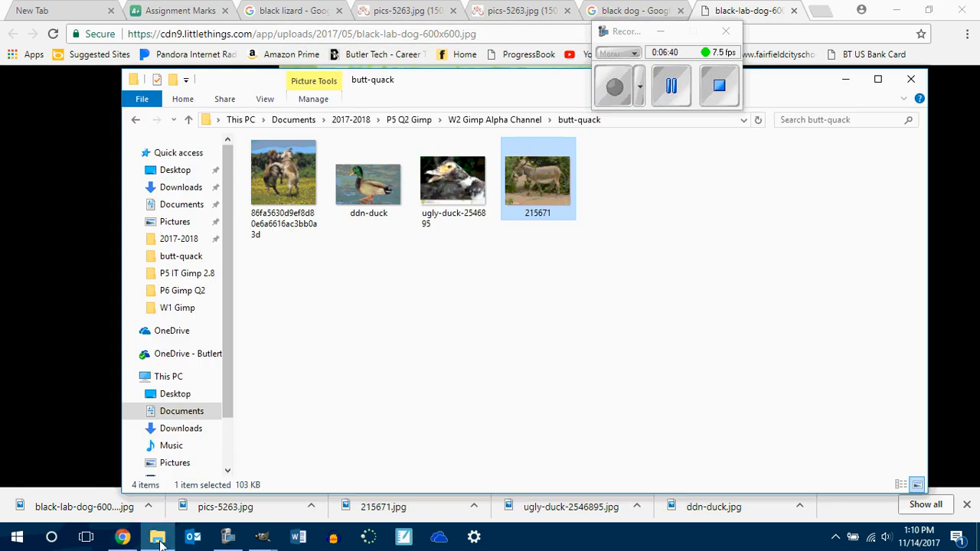
{"action": "left_click", "coordinate": [173, 242]}
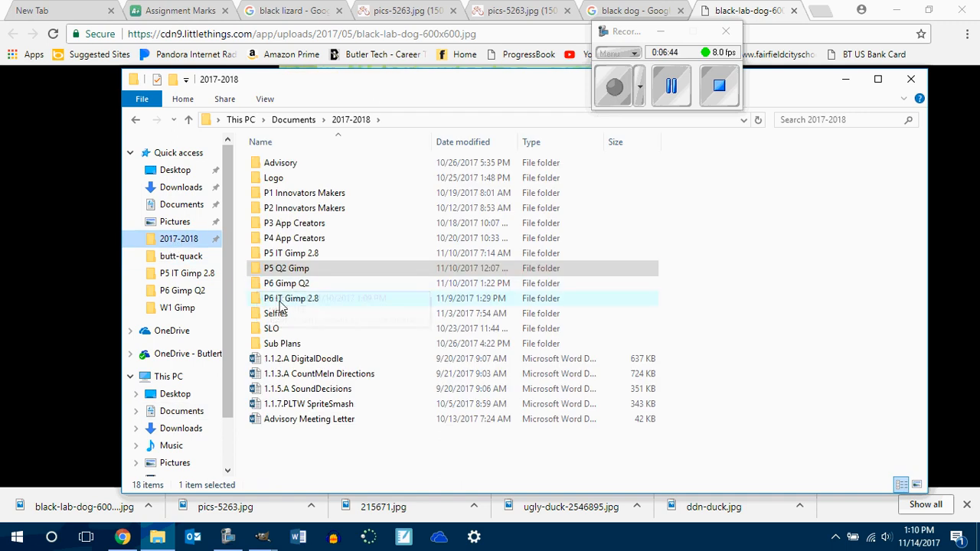
{"action": "double_click", "coordinate": [284, 285]}
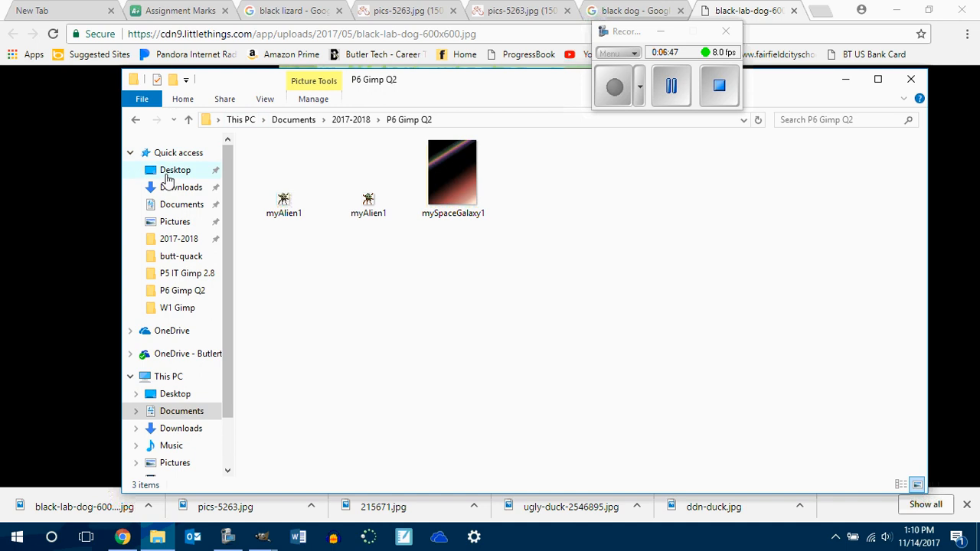
Step: Check the W2 Gimp Alpha Channel folder inside P5 Q2 Gimp for the pictures, and return to P6 Gimp Q2
{"action": "left_click", "coordinate": [178, 242]}
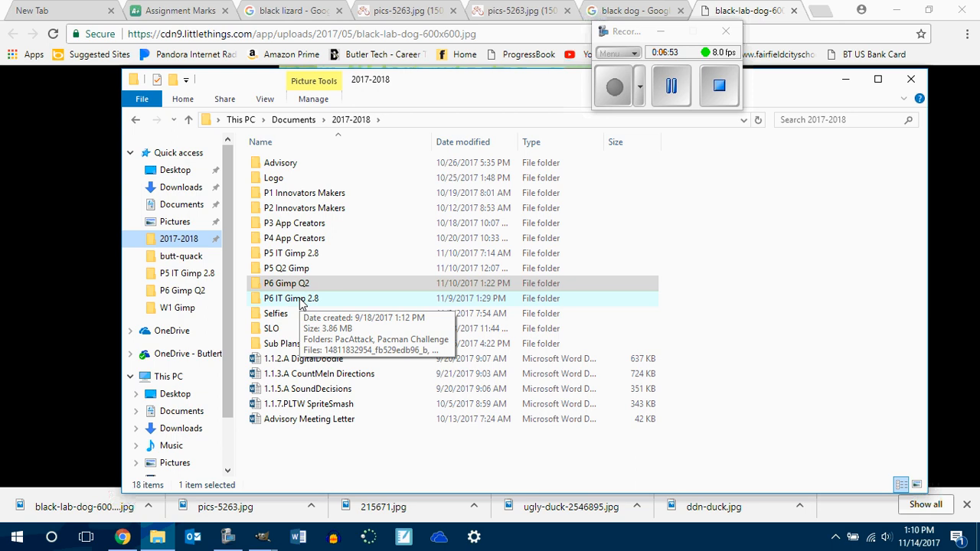
{"action": "double_click", "coordinate": [286, 268]}
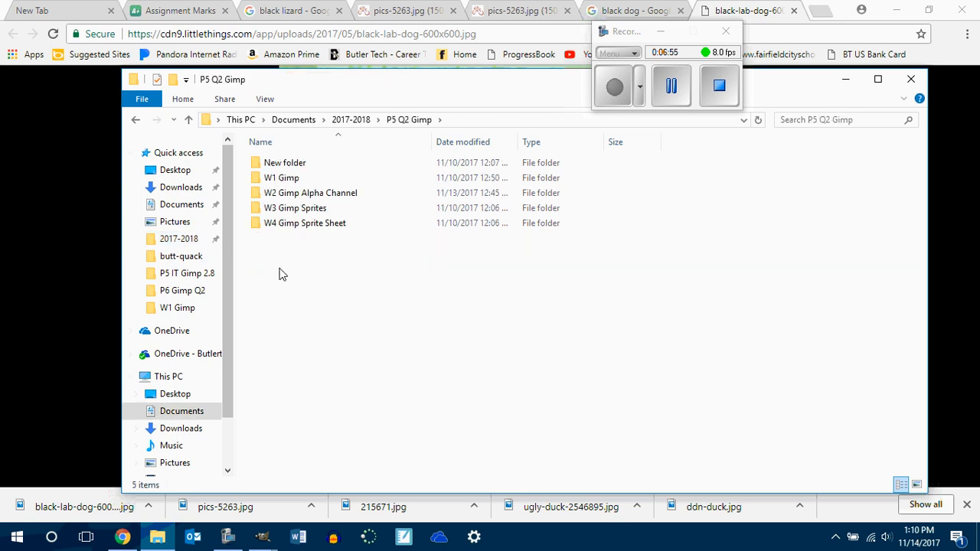
{"action": "double_click", "coordinate": [289, 193]}
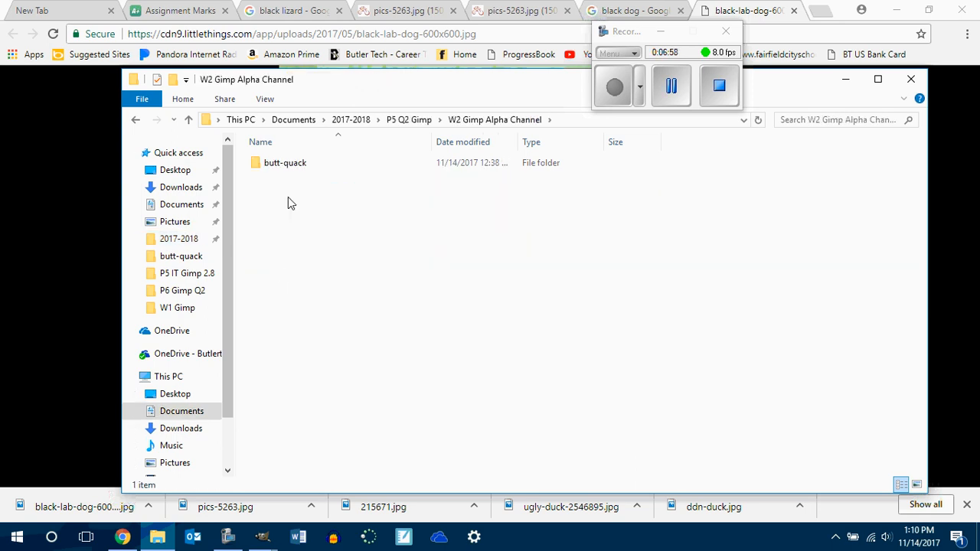
{"action": "left_click", "coordinate": [136, 121]}
{"action": "left_click", "coordinate": [136, 122]}
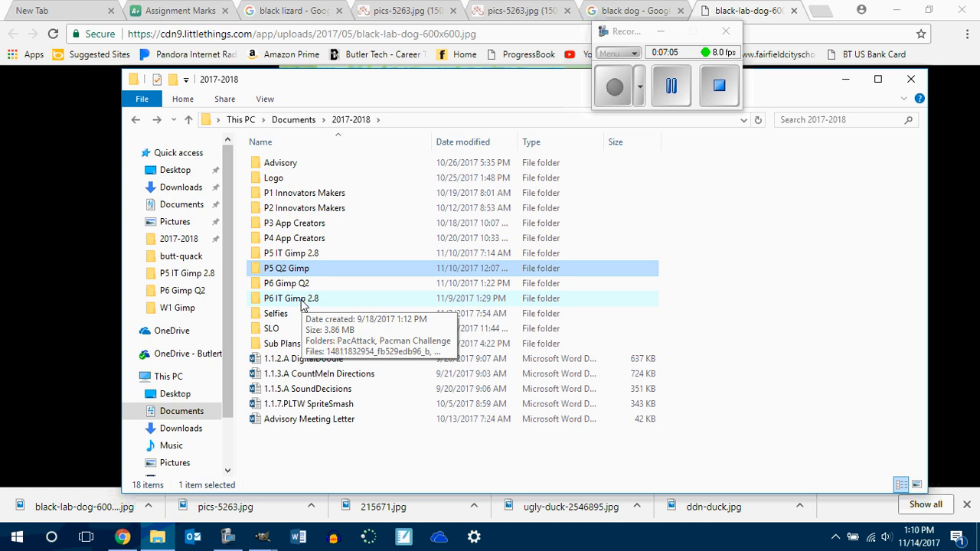
{"action": "mouse_move", "coordinate": [262, 537]}
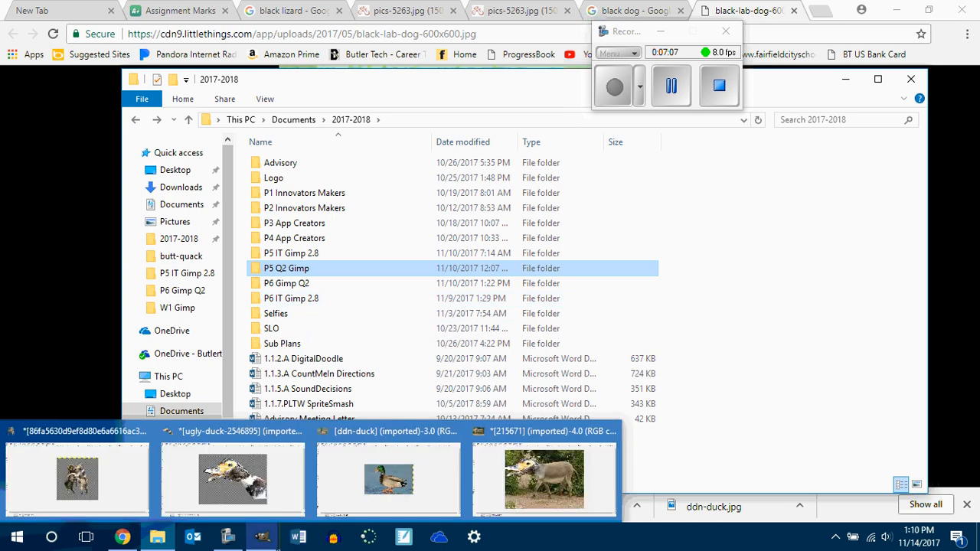
{"action": "double_click", "coordinate": [289, 285]}
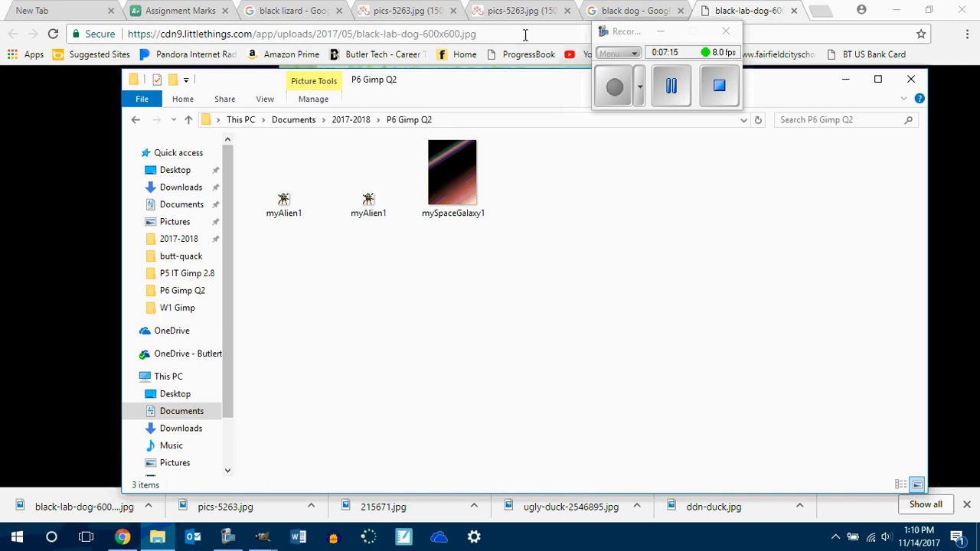
Step: Start saving the full-size lizard picture again in Chrome to check which folder the pictures were saved in
{"action": "left_click", "coordinate": [405, 9]}
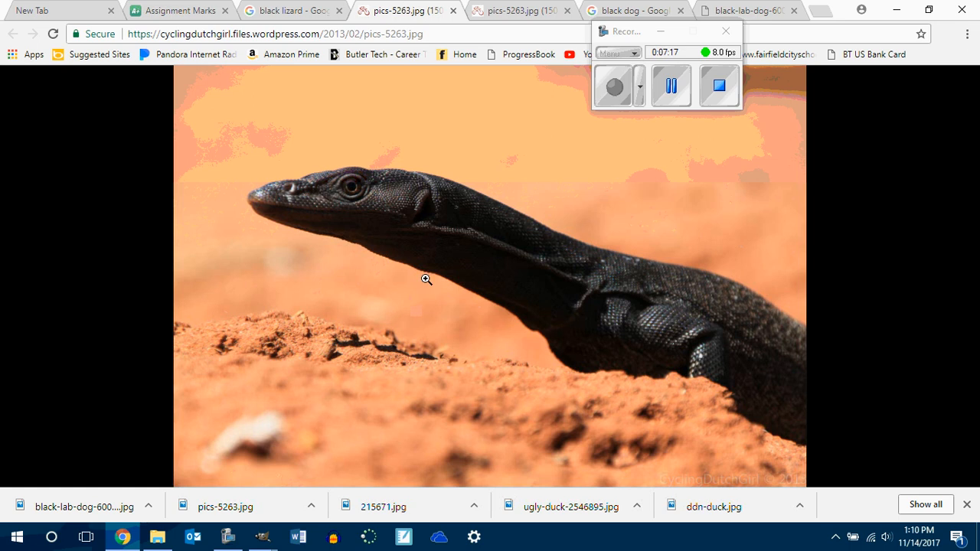
{"action": "right_click", "coordinate": [438, 225]}
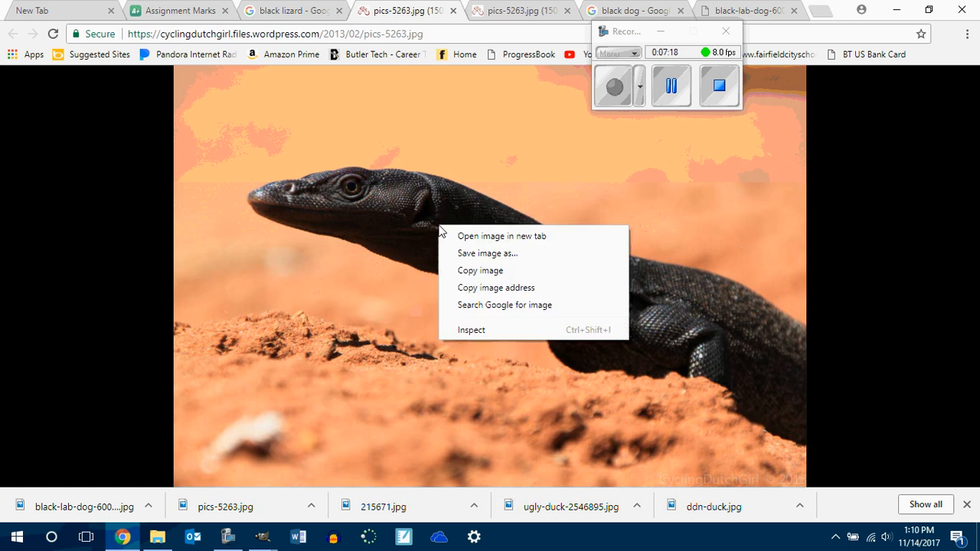
{"action": "left_click", "coordinate": [536, 254]}
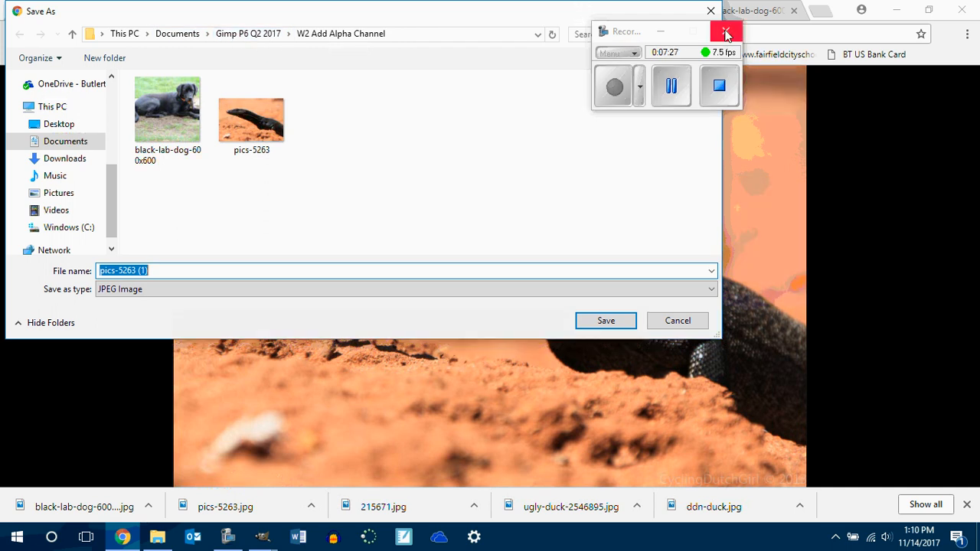
Step: Look through the P6 IT Gimp 2.8 folder inside 2017-2018, close File Explorer and cancel saving the lizard picture
{"action": "left_click", "coordinate": [157, 537]}
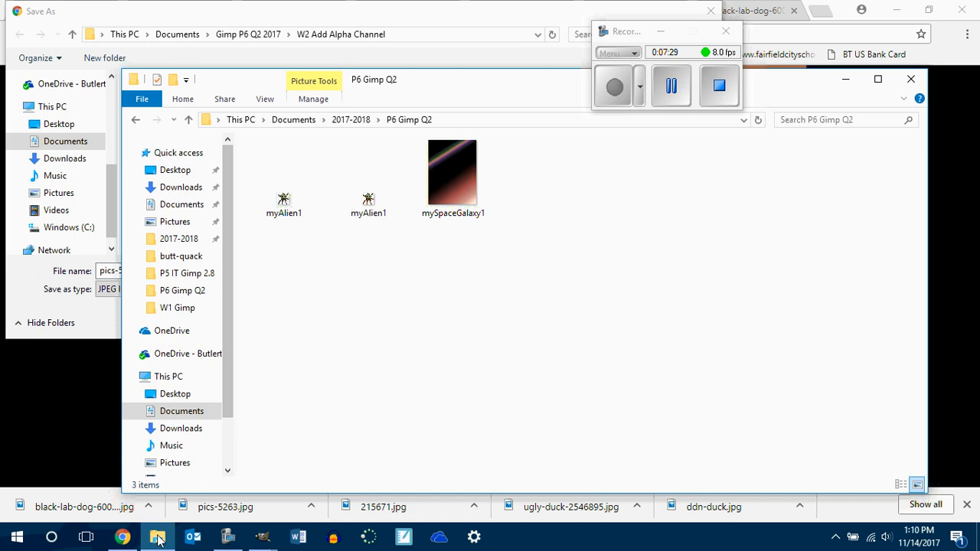
{"action": "left_click", "coordinate": [184, 241]}
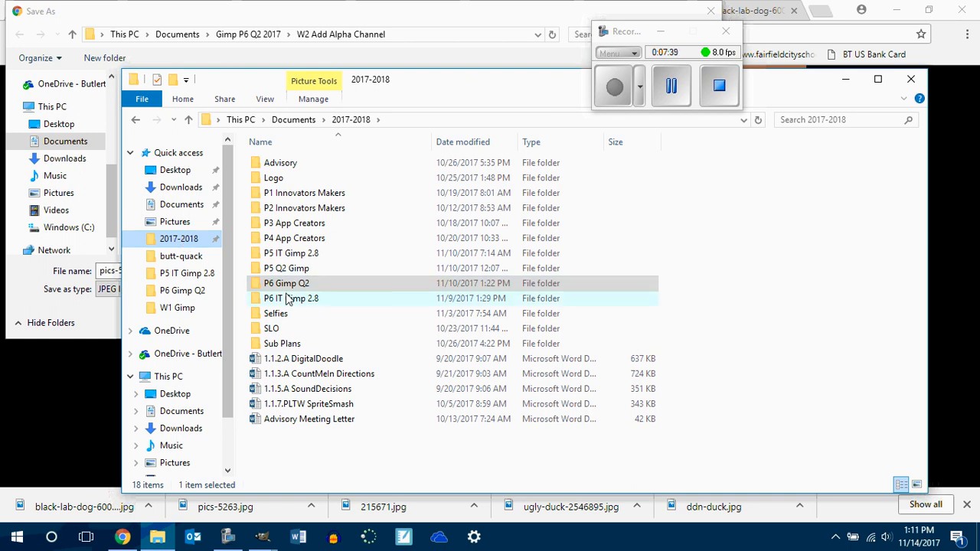
{"action": "double_click", "coordinate": [291, 299]}
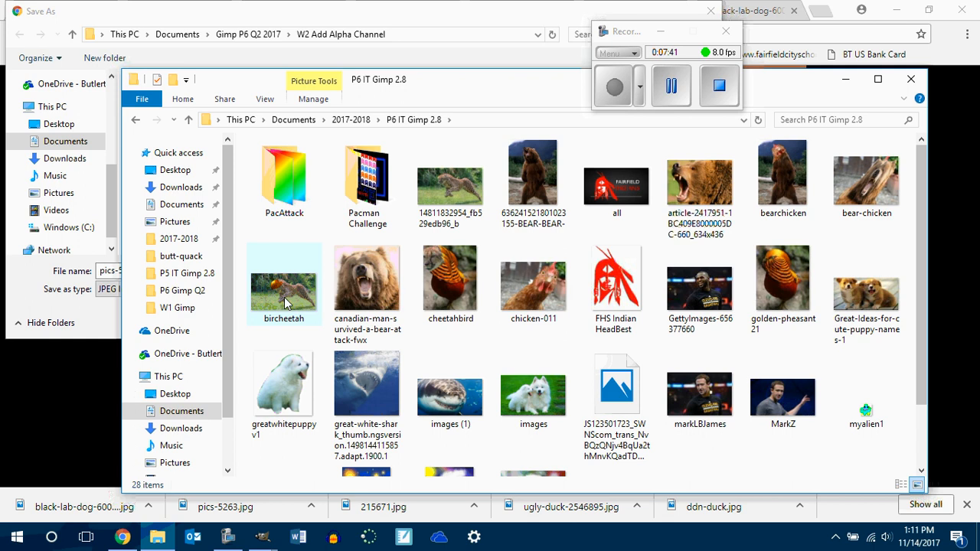
{"action": "scroll", "coordinate": [329, 307], "scroll_direction": "down", "scroll_amount": 2}
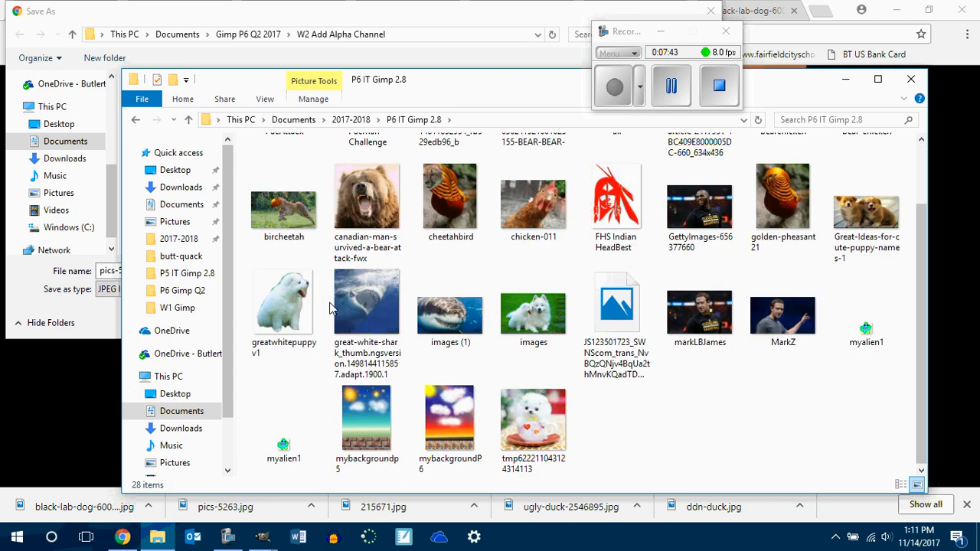
{"action": "scroll", "coordinate": [329, 306], "scroll_direction": "up", "scroll_amount": 2}
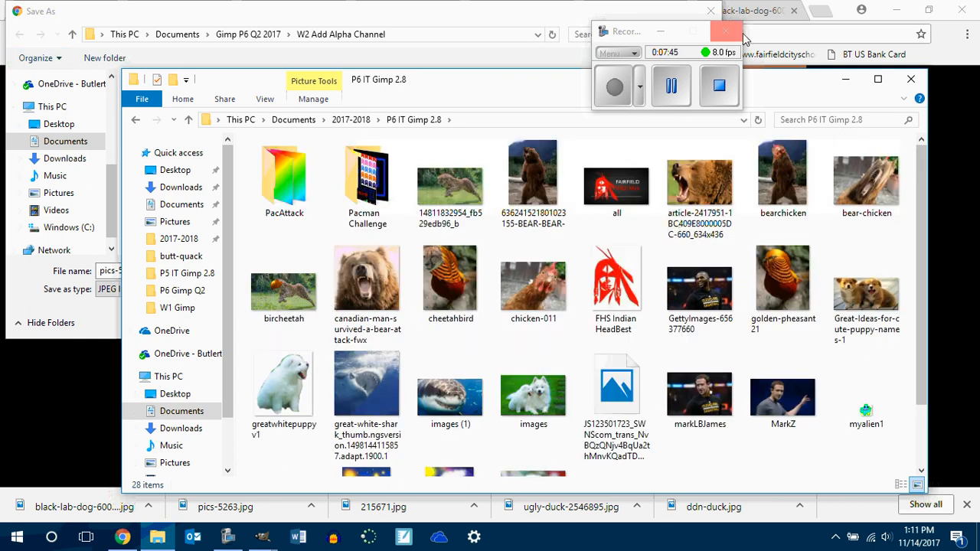
{"action": "left_click", "coordinate": [911, 79]}
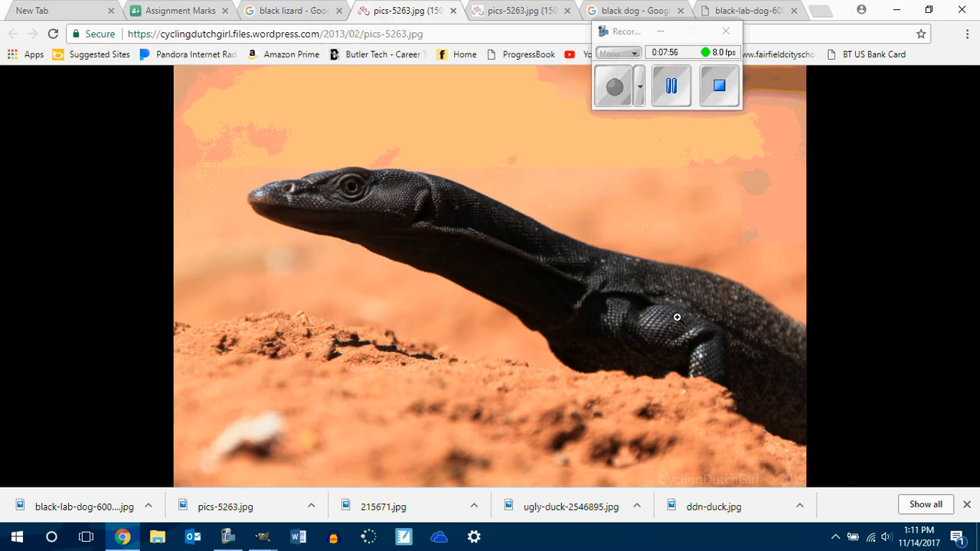
{"action": "left_click", "coordinate": [677, 320]}
Step: Locate the Gimp P6 Q2 2017 folder in Documents with File Explorer and check its contents
{"action": "left_click", "coordinate": [149, 539]}
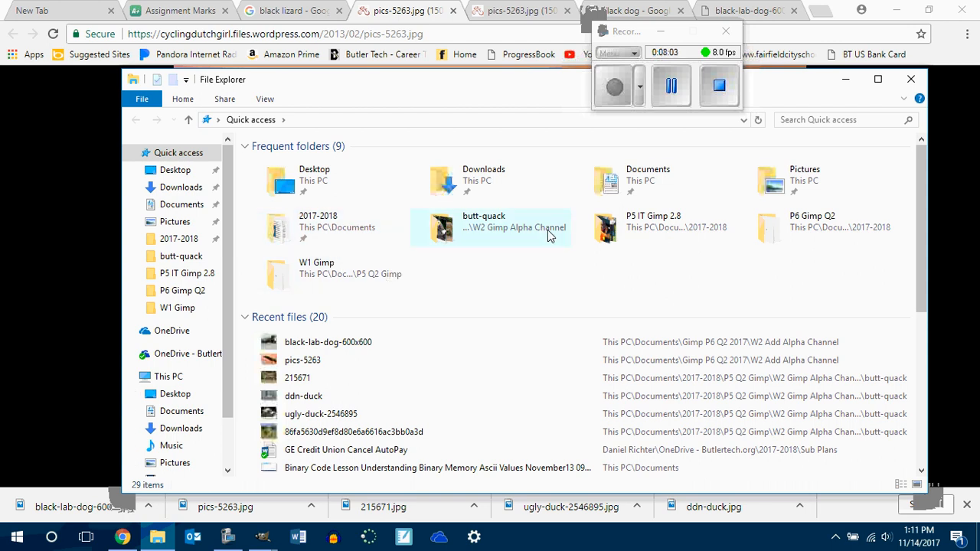
{"action": "double_click", "coordinate": [610, 182]}
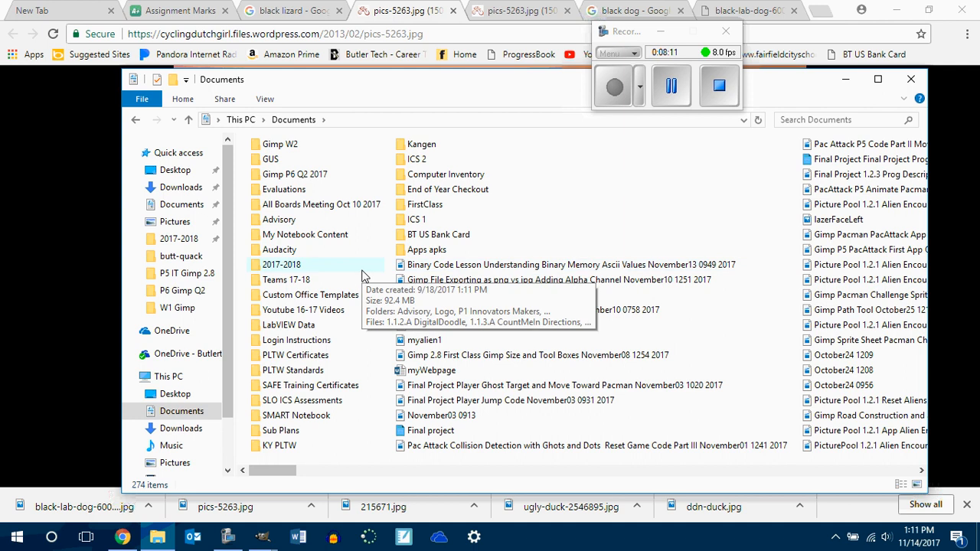
{"action": "double_click", "coordinate": [320, 175]}
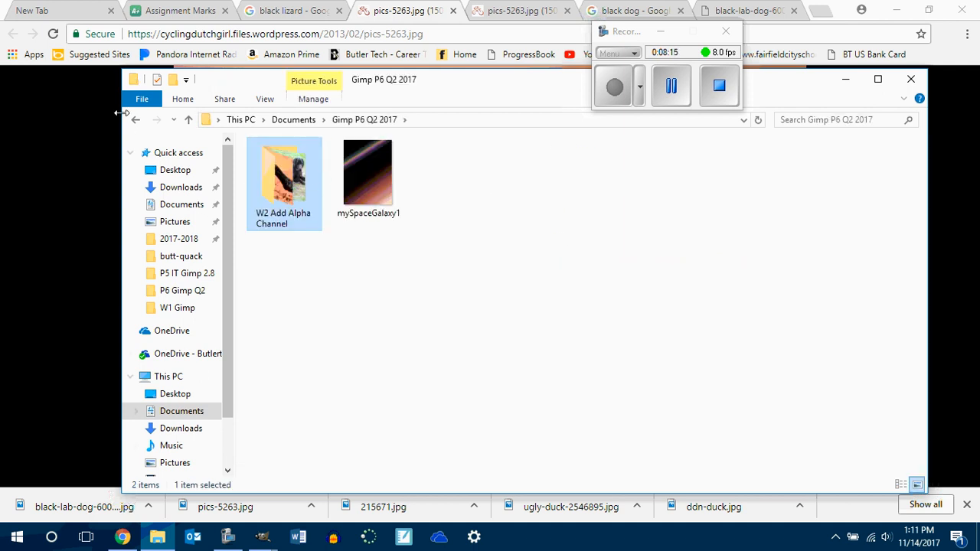
{"action": "left_click", "coordinate": [136, 123]}
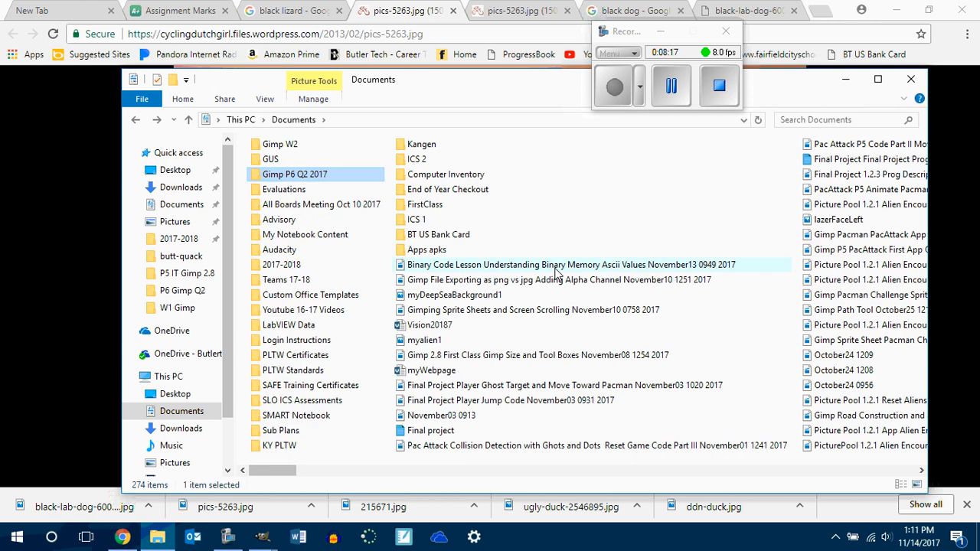
Step: Move the Gimp P6 Q2 2017 folder from Documents into P6 Gimp Q2 inside 2017-2018 and open the moved folder
{"action": "right_click", "coordinate": [294, 176]}
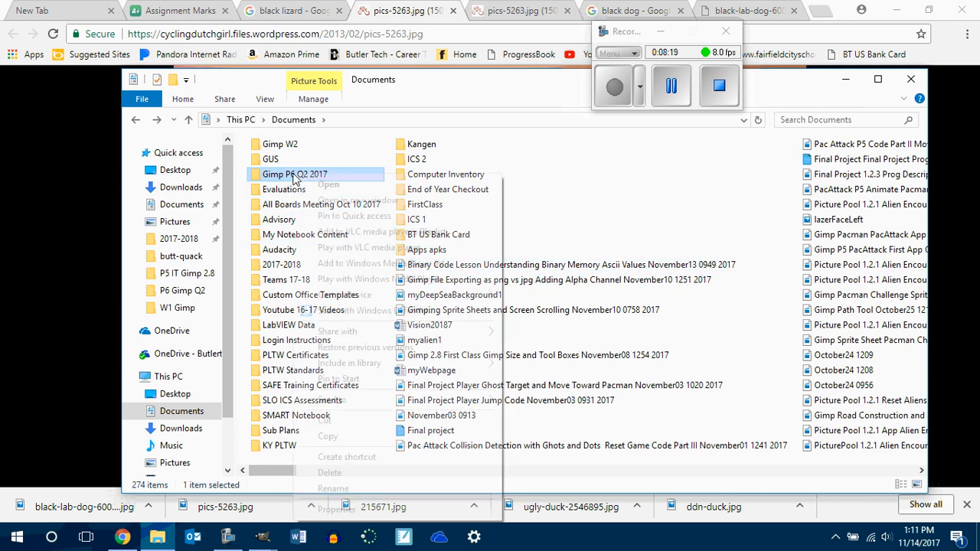
{"action": "left_click", "coordinate": [357, 421]}
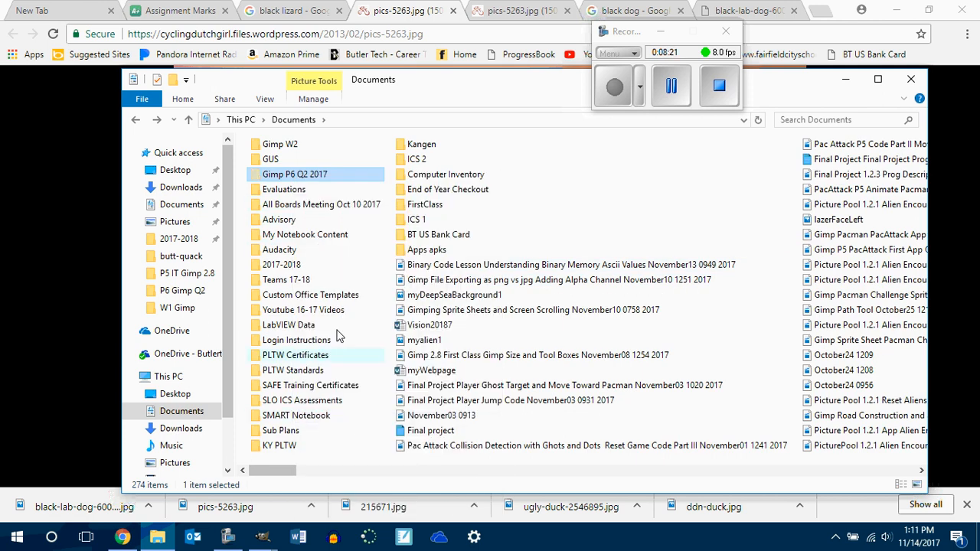
{"action": "double_click", "coordinate": [280, 264]}
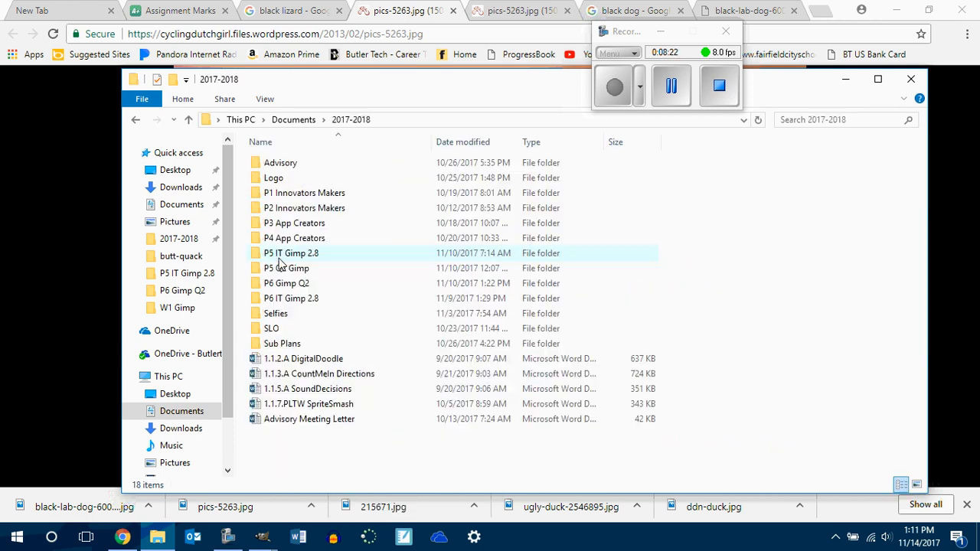
{"action": "right_click", "coordinate": [684, 263]}
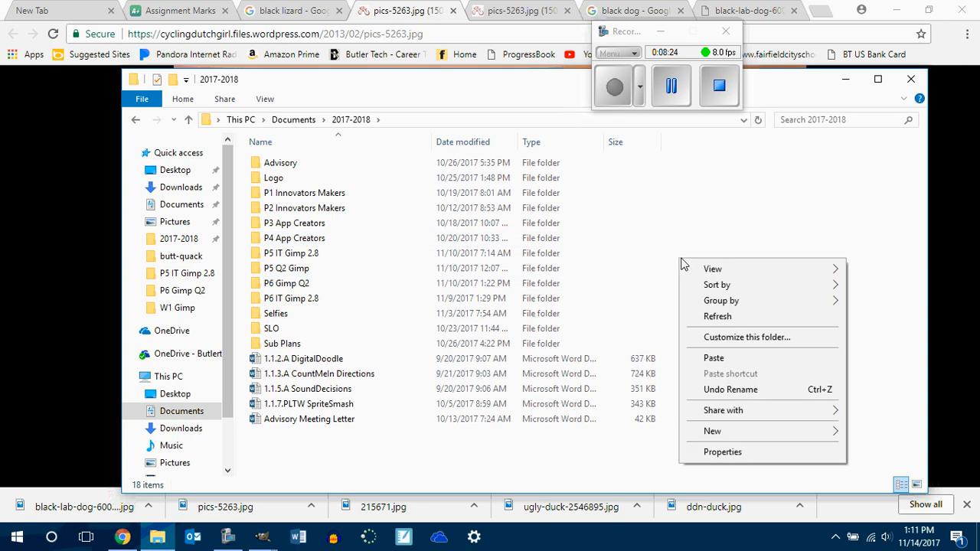
{"action": "left_click", "coordinate": [292, 287]}
{"action": "double_click", "coordinate": [295, 285]}
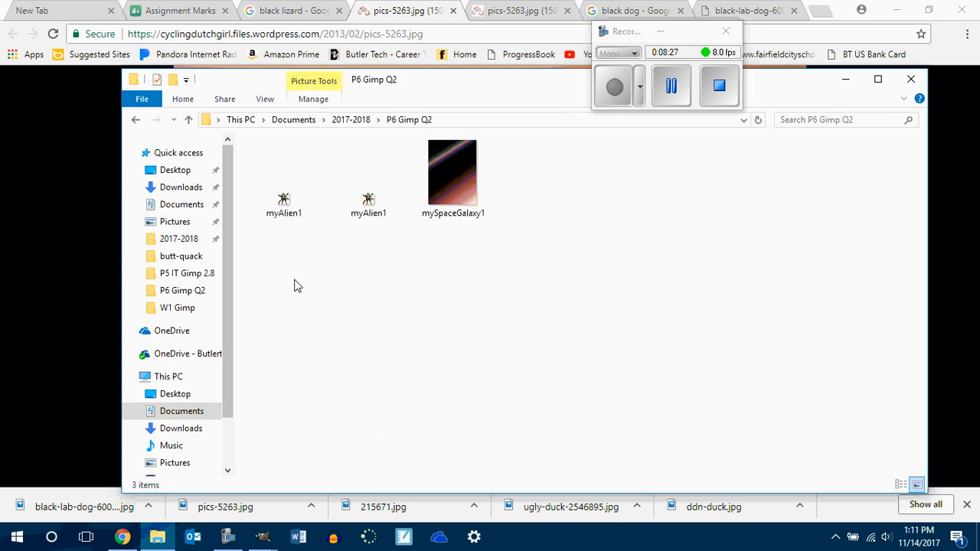
{"action": "right_click", "coordinate": [342, 261]}
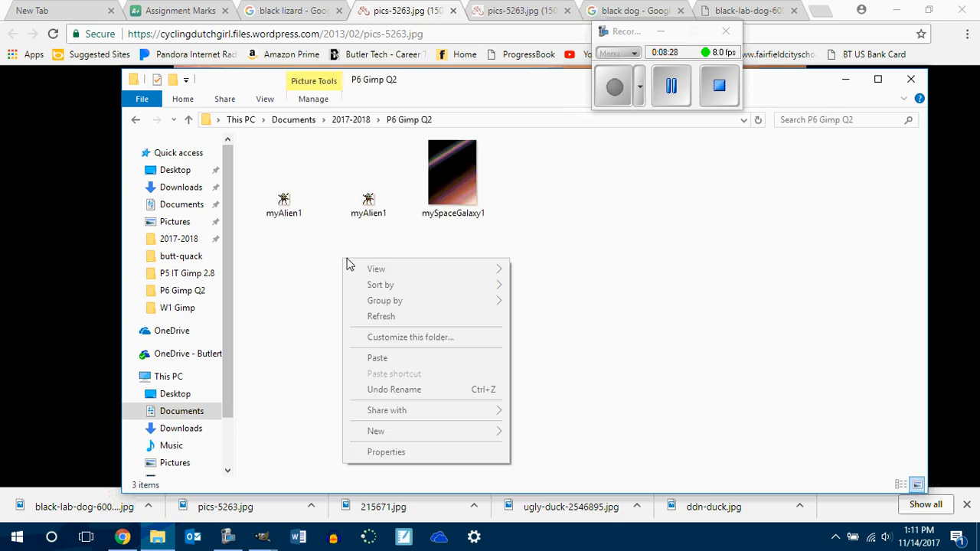
{"action": "left_click", "coordinate": [440, 359]}
{"action": "double_click", "coordinate": [551, 187]}
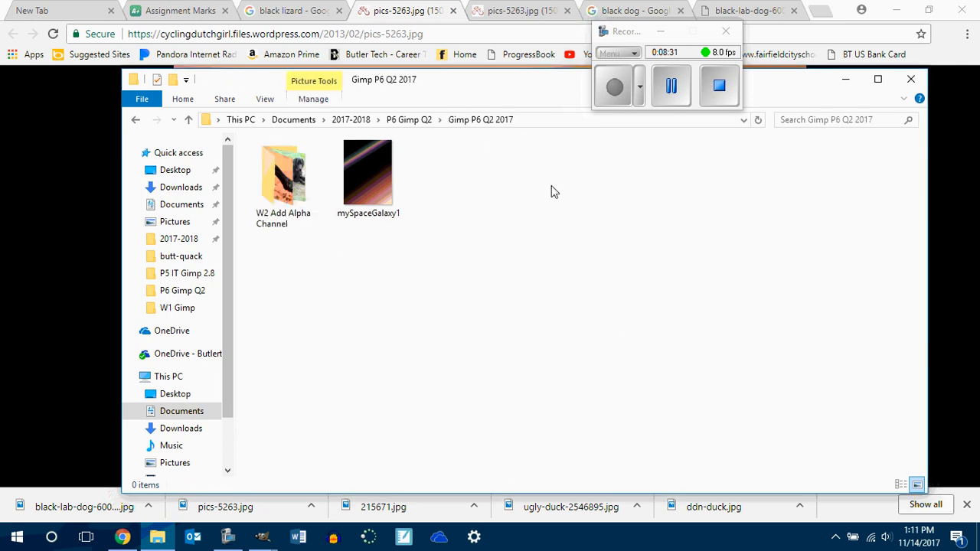
Step: Open the pics-5263 lizard picture from the W2 Add Alpha Channel folder in GIMP and bring up its image window
{"action": "double_click", "coordinate": [274, 193]}
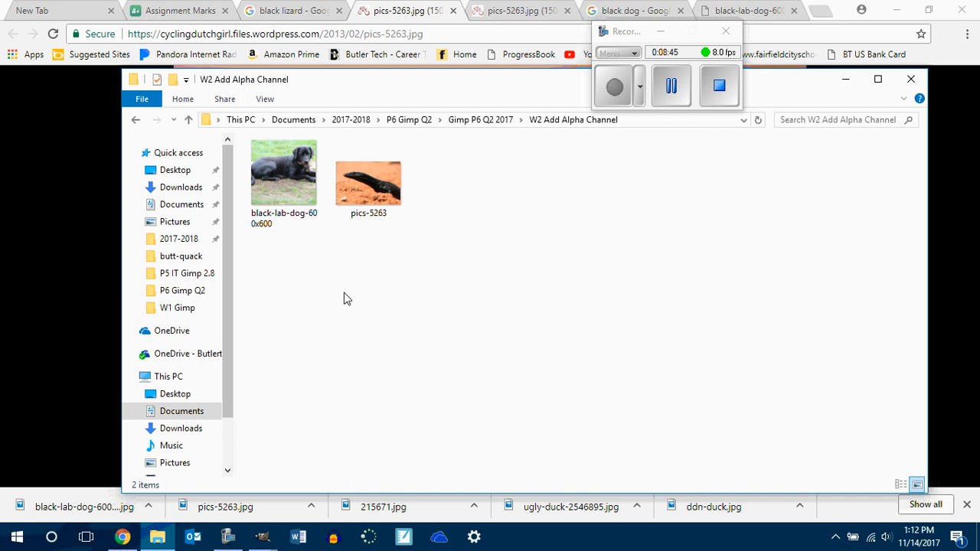
{"action": "right_click", "coordinate": [358, 187]}
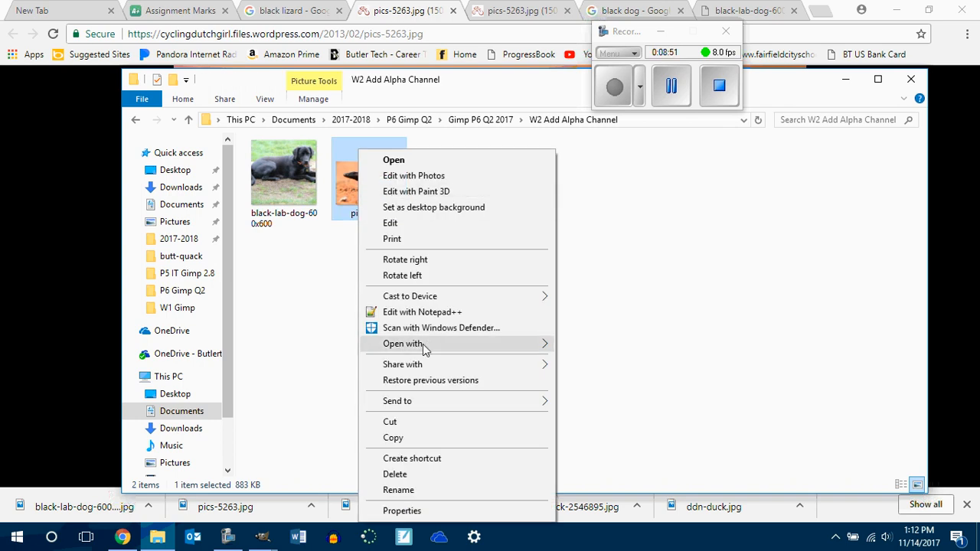
{"action": "mouse_move", "coordinate": [425, 349]}
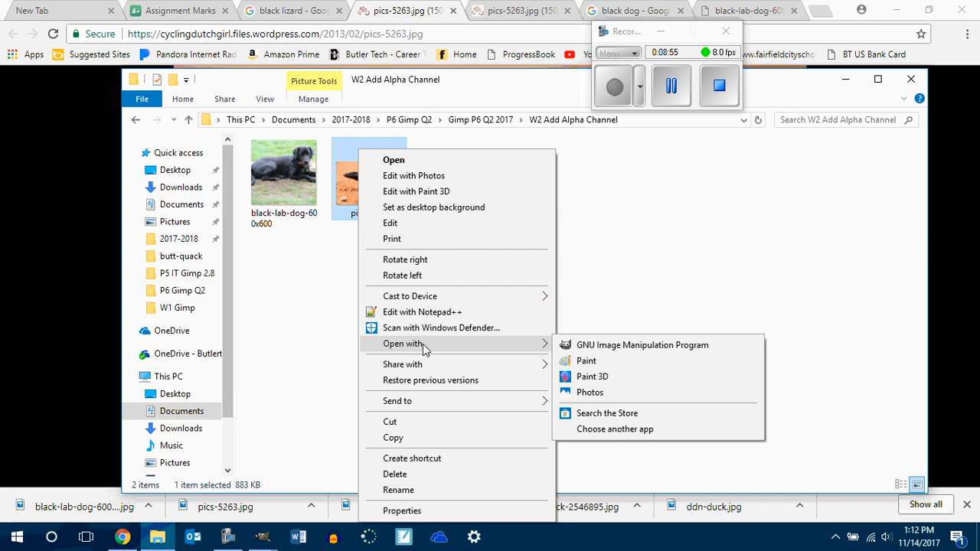
{"action": "left_click", "coordinate": [617, 345]}
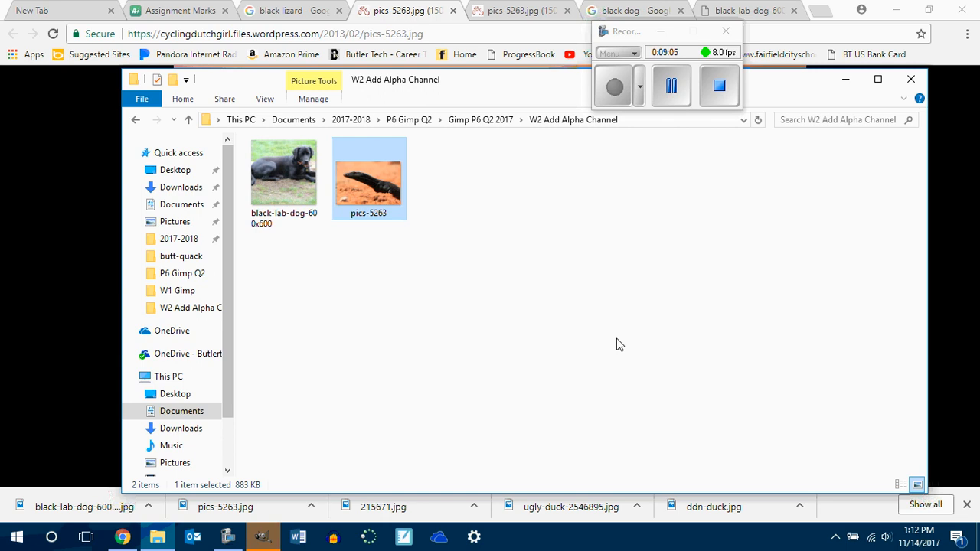
{"action": "left_click", "coordinate": [260, 539]}
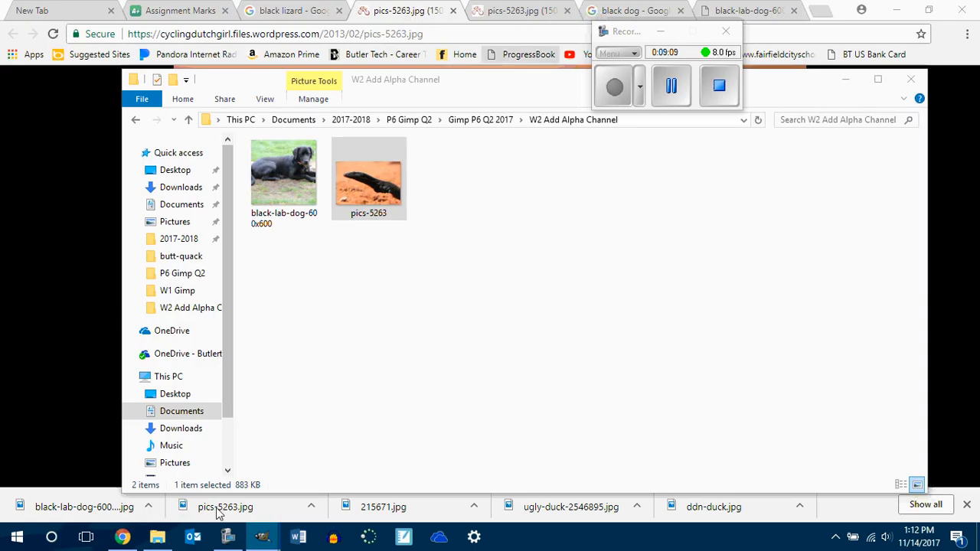
{"action": "mouse_move", "coordinate": [263, 538]}
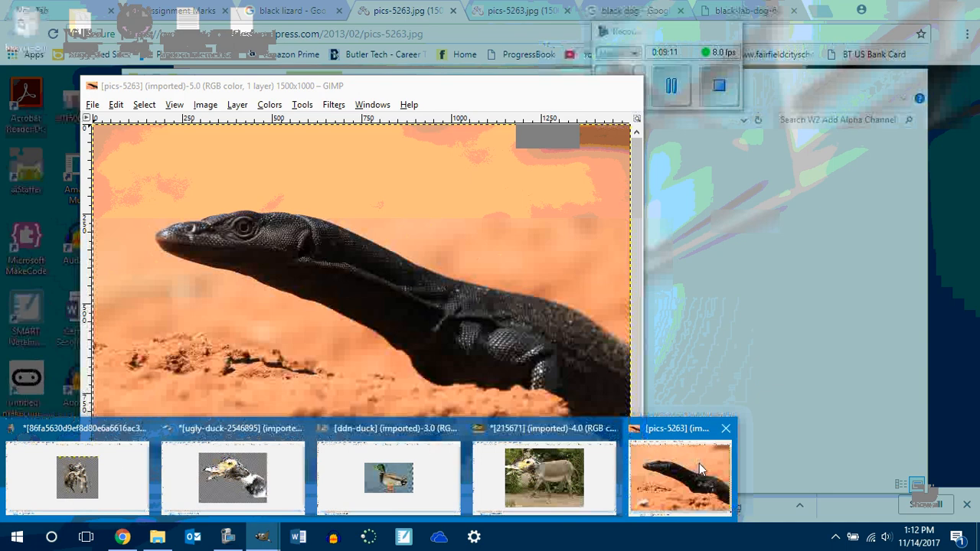
{"action": "left_click", "coordinate": [699, 463]}
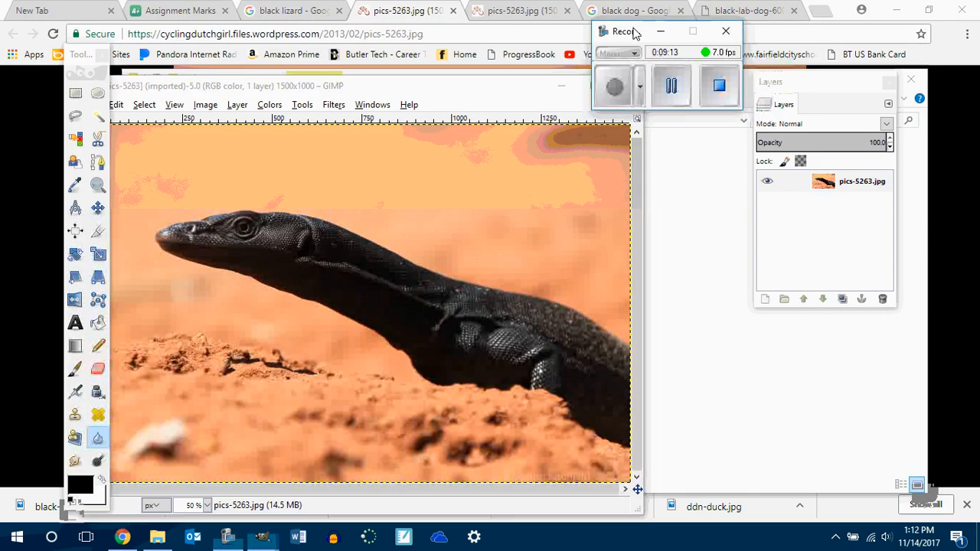
{"action": "left_click_drag", "start_coordinate": [618, 30], "coordinate": [691, 58]}
Step: Open the black-lab-dog-600x600 picture from the W2 Add Alpha Channel folder in GIMP as well
{"action": "left_click", "coordinate": [157, 538]}
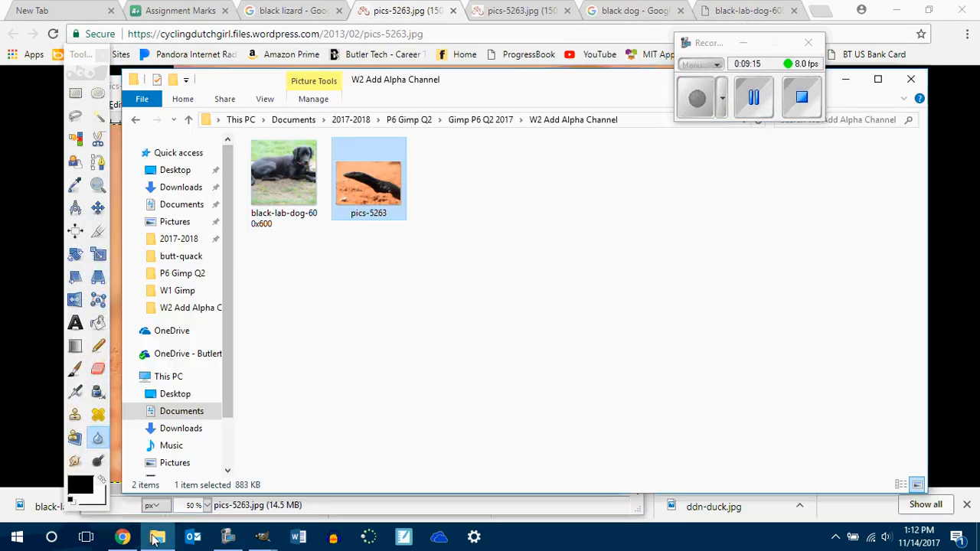
{"action": "right_click", "coordinate": [302, 223]}
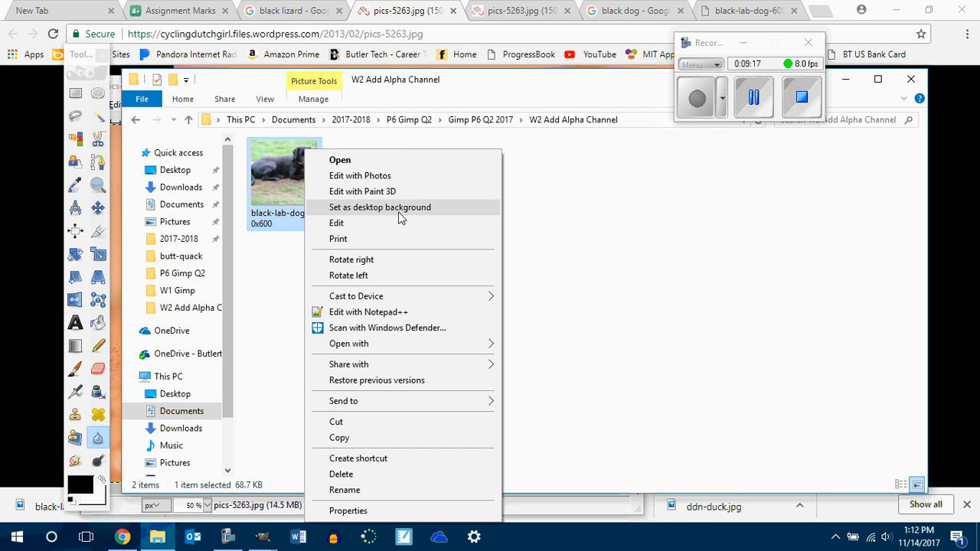
{"action": "mouse_move", "coordinate": [389, 346]}
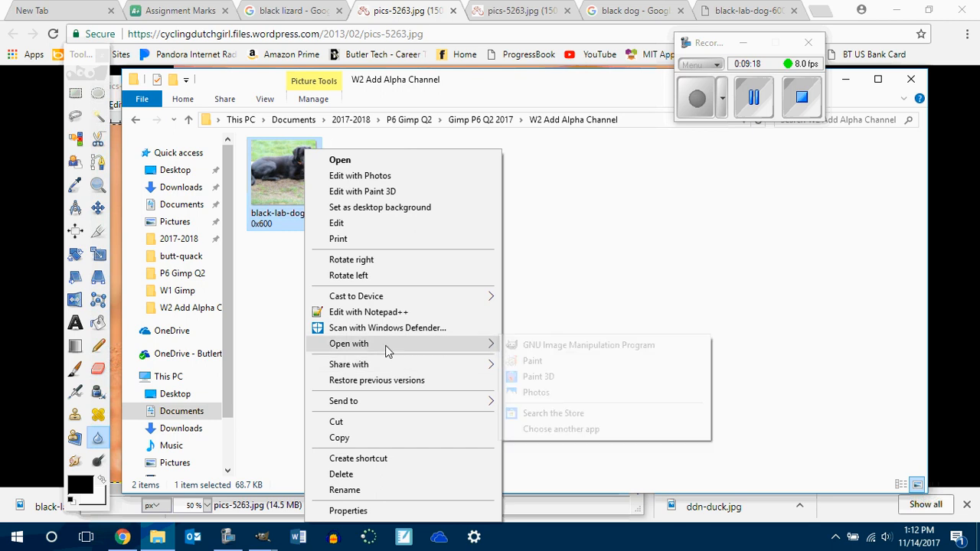
{"action": "left_click", "coordinate": [590, 346]}
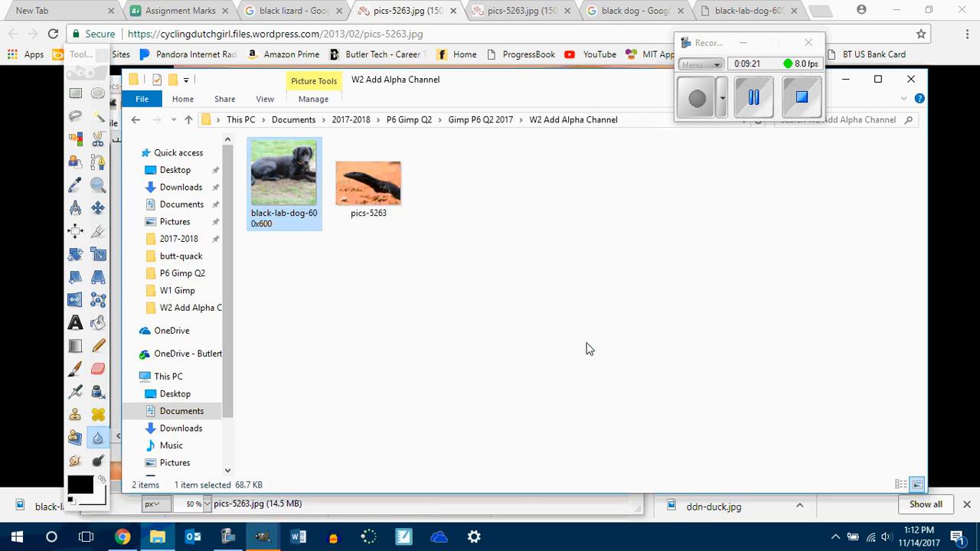
{"action": "left_click", "coordinate": [263, 536]}
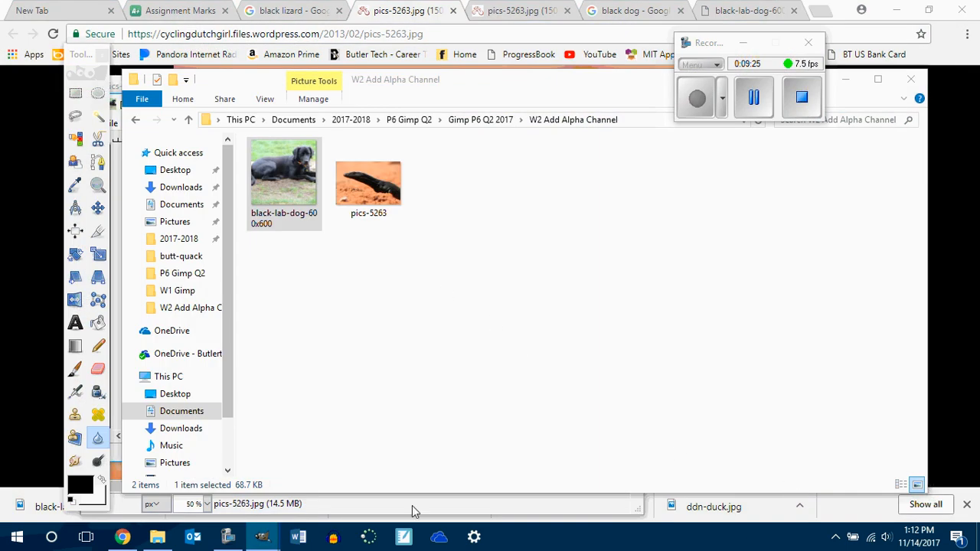
{"action": "left_click", "coordinate": [230, 538]}
Step: Close the old 215671, ddn-duck and ugly-duck-2546895 images in GIMP, discarding any unsaved changes
{"action": "left_click", "coordinate": [261, 541]}
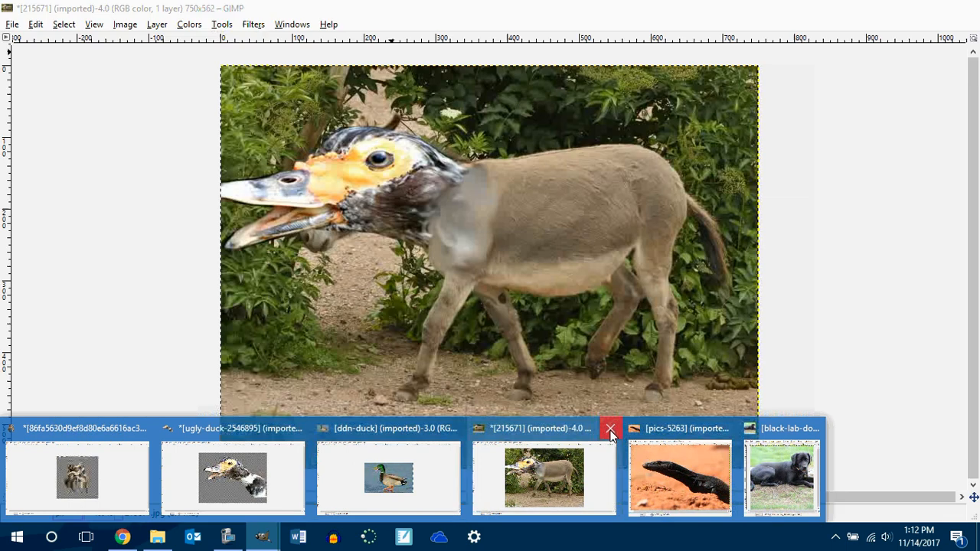
{"action": "left_click", "coordinate": [611, 433]}
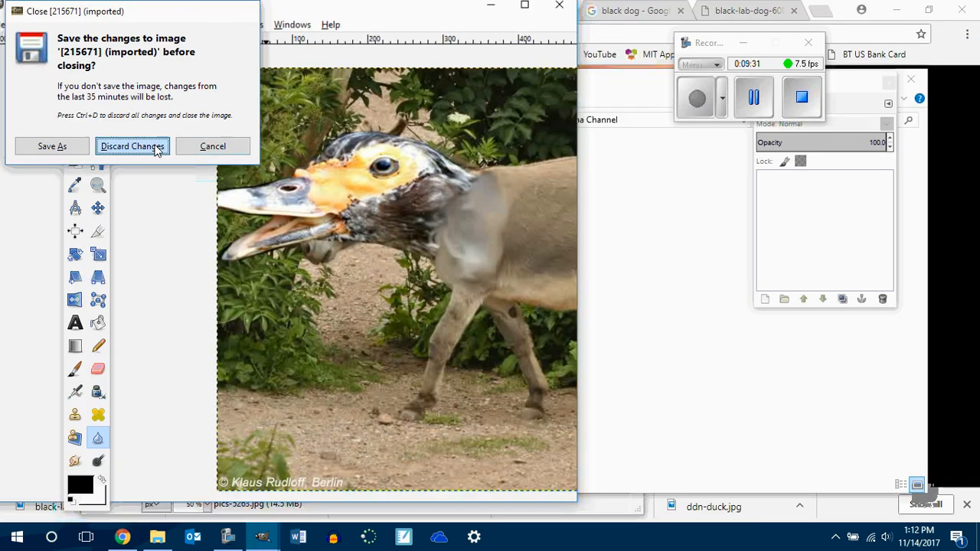
{"action": "left_click", "coordinate": [155, 146]}
{"action": "left_click", "coordinate": [261, 538]}
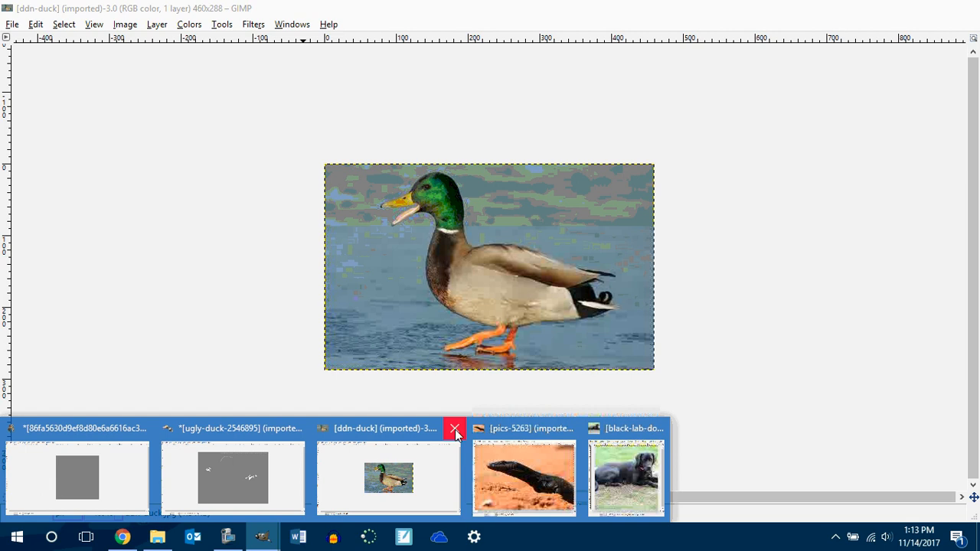
{"action": "left_click", "coordinate": [455, 433]}
{"action": "left_click", "coordinate": [301, 428]}
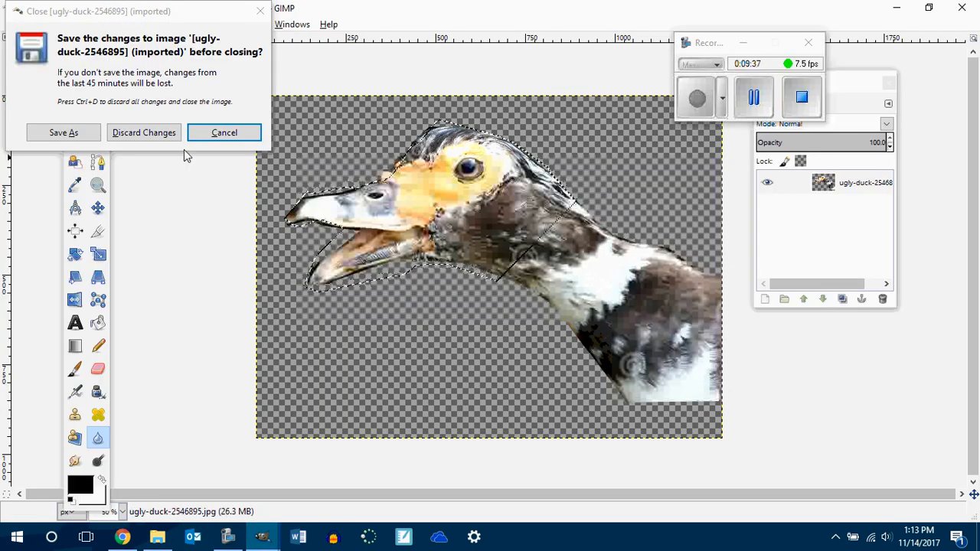
{"action": "left_click", "coordinate": [175, 133]}
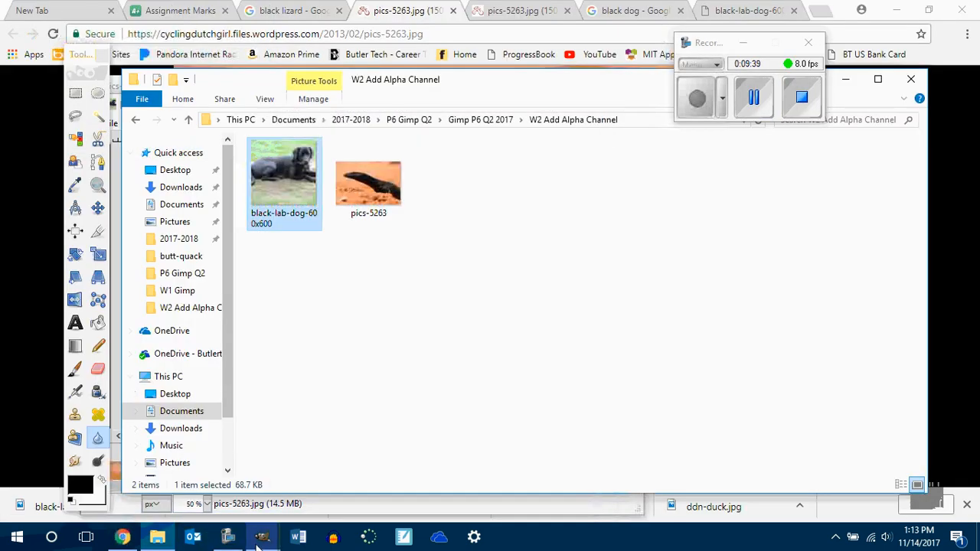
Step: Close the remaining old 200x200 donkey image with the pasted duck heads, discarding its changes
{"action": "mouse_move", "coordinate": [259, 539]}
{"action": "left_click", "coordinate": [197, 485]}
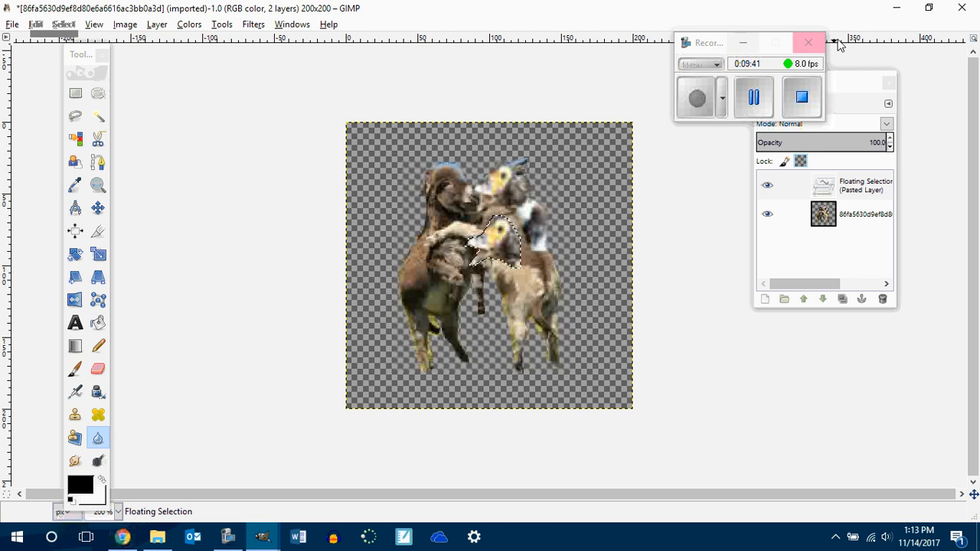
{"action": "left_click", "coordinate": [961, 8]}
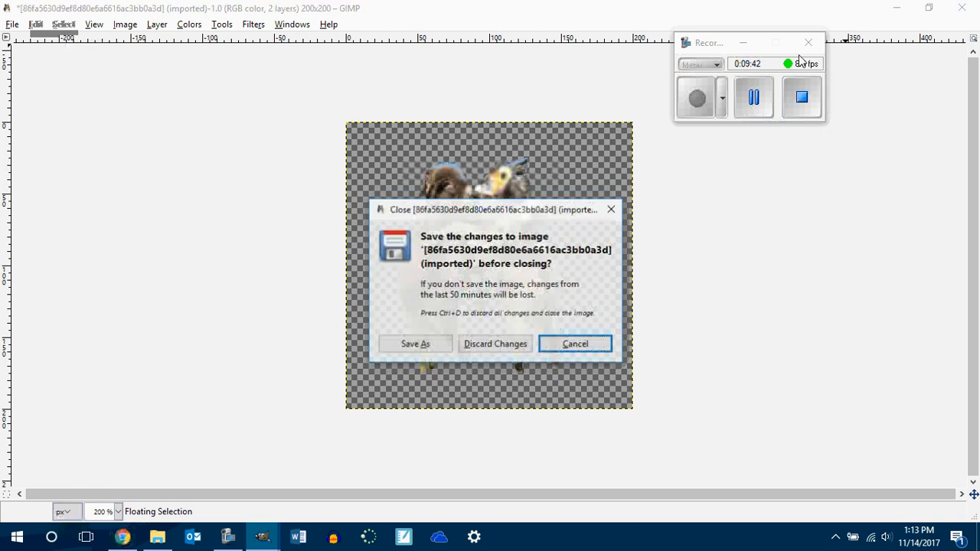
{"action": "left_click", "coordinate": [502, 346]}
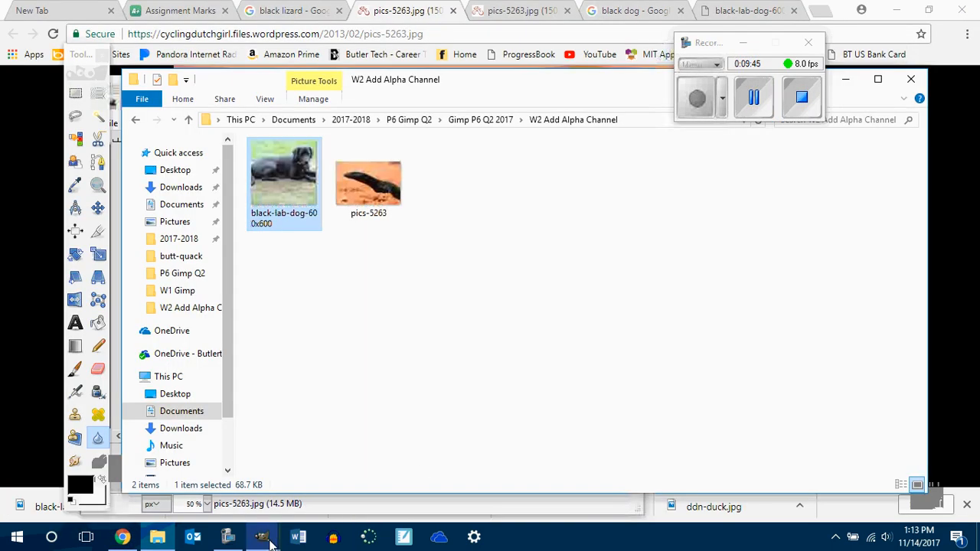
Step: Bring the pics-5263 lizard image to the front in GIMP and maximize its window
{"action": "mouse_move", "coordinate": [260, 540]}
{"action": "left_click", "coordinate": [236, 481]}
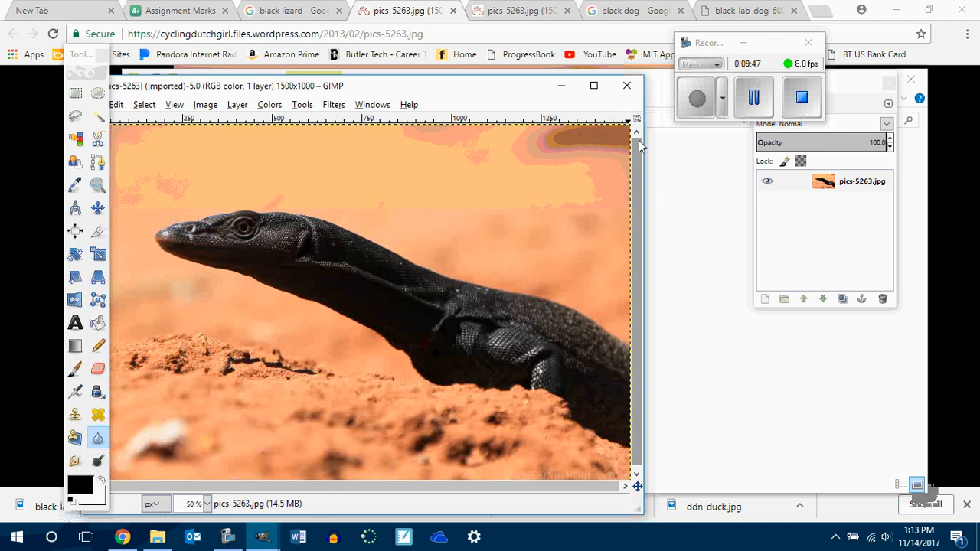
{"action": "left_click", "coordinate": [594, 86]}
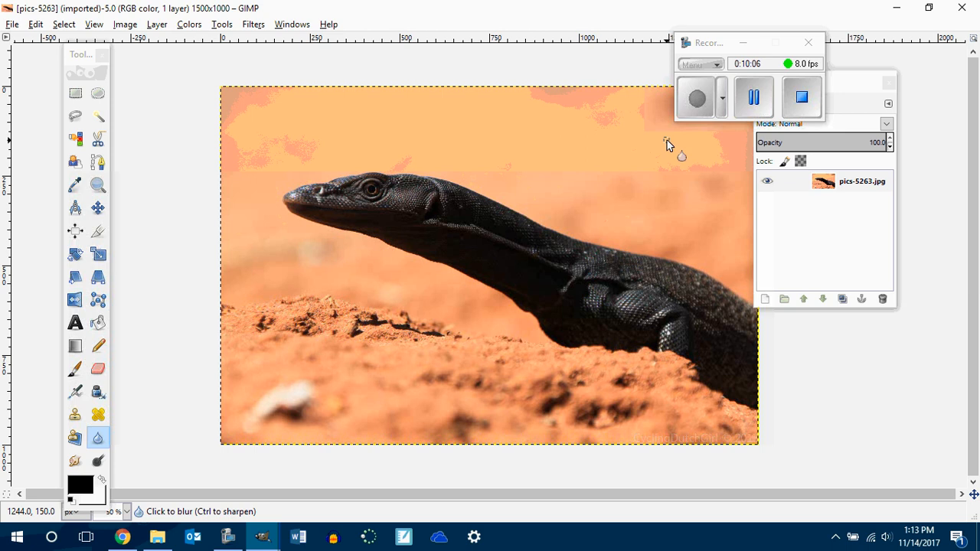
Step: Outline the whole lizard with the Free Select tool, from the image's right edge along the underside, around the head and back, closing the selection
{"action": "left_click", "coordinate": [75, 116]}
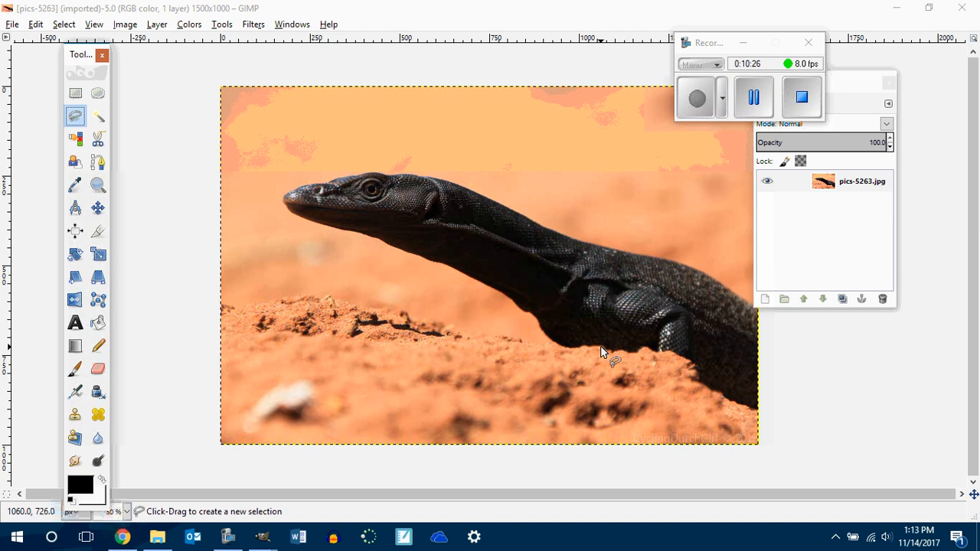
{"action": "left_click", "coordinate": [756, 409]}
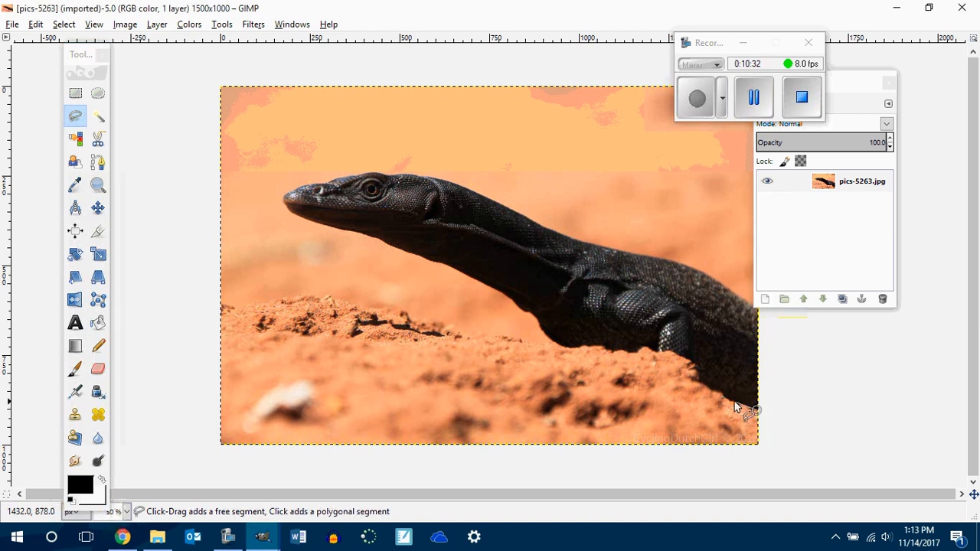
{"action": "left_click", "coordinate": [700, 377]}
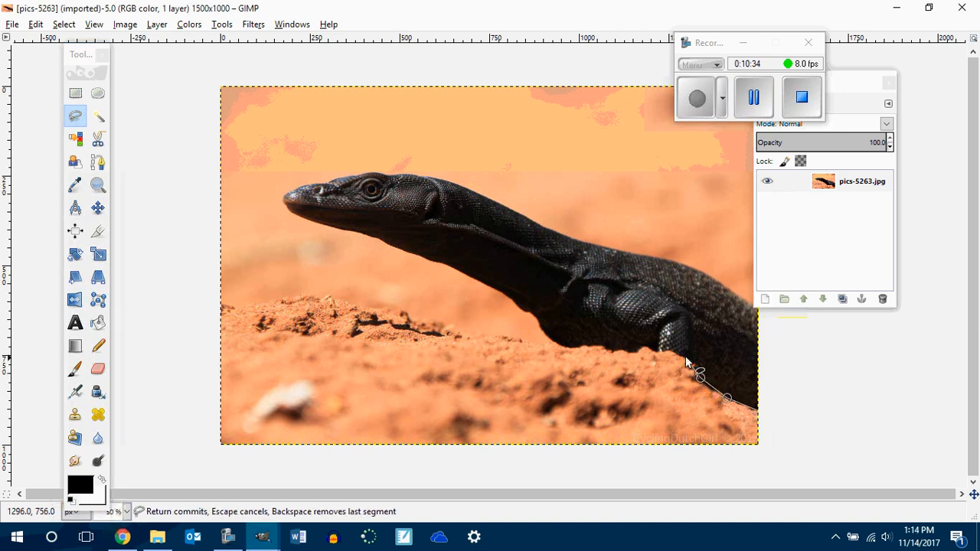
{"action": "left_click", "coordinate": [679, 356]}
{"action": "left_click", "coordinate": [642, 346]}
{"action": "left_click", "coordinate": [633, 352]}
{"action": "left_click", "coordinate": [615, 348]}
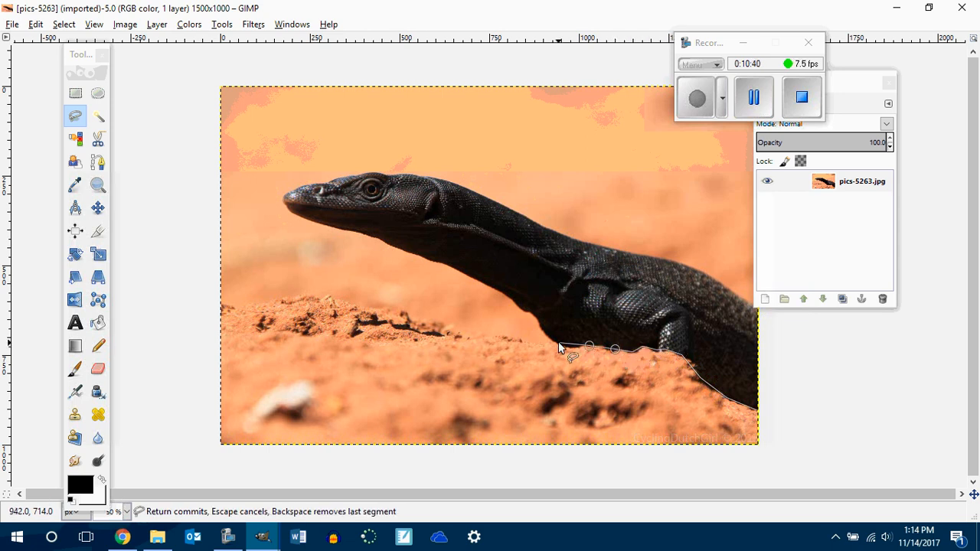
{"action": "left_click", "coordinate": [554, 341]}
{"action": "left_click", "coordinate": [540, 326]}
{"action": "left_click", "coordinate": [524, 308]}
{"action": "left_click", "coordinate": [489, 288]}
{"action": "left_click", "coordinate": [426, 258]}
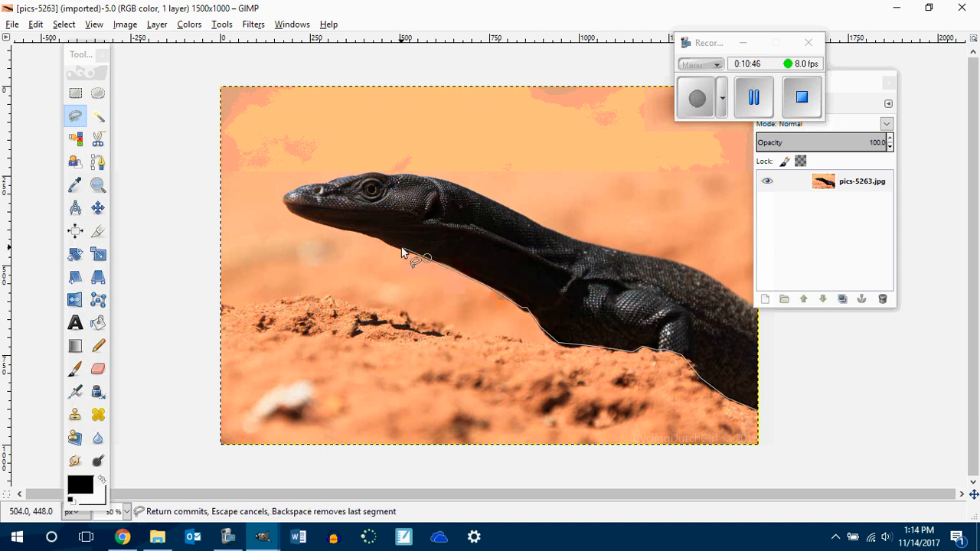
{"action": "left_click", "coordinate": [398, 248]}
{"action": "left_click", "coordinate": [365, 235]}
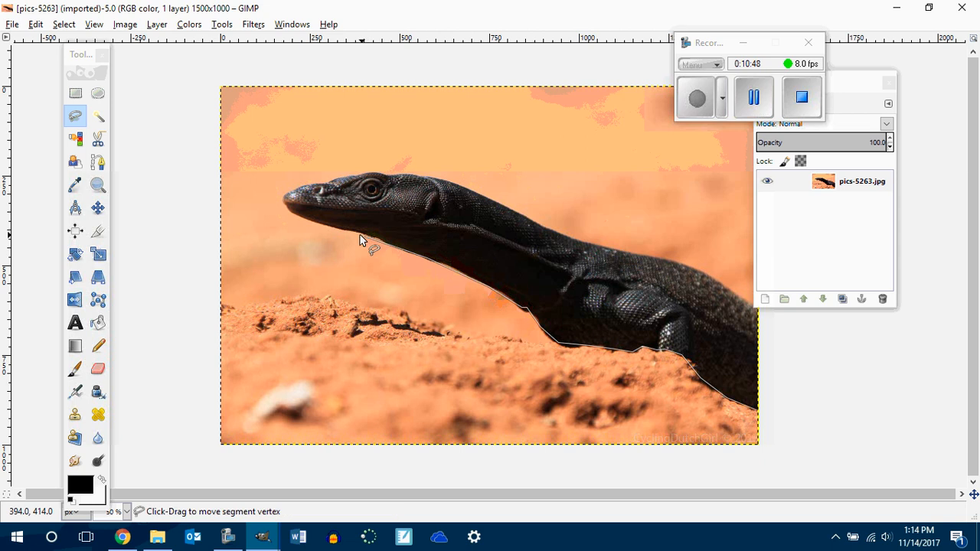
{"action": "left_click", "coordinate": [321, 222]}
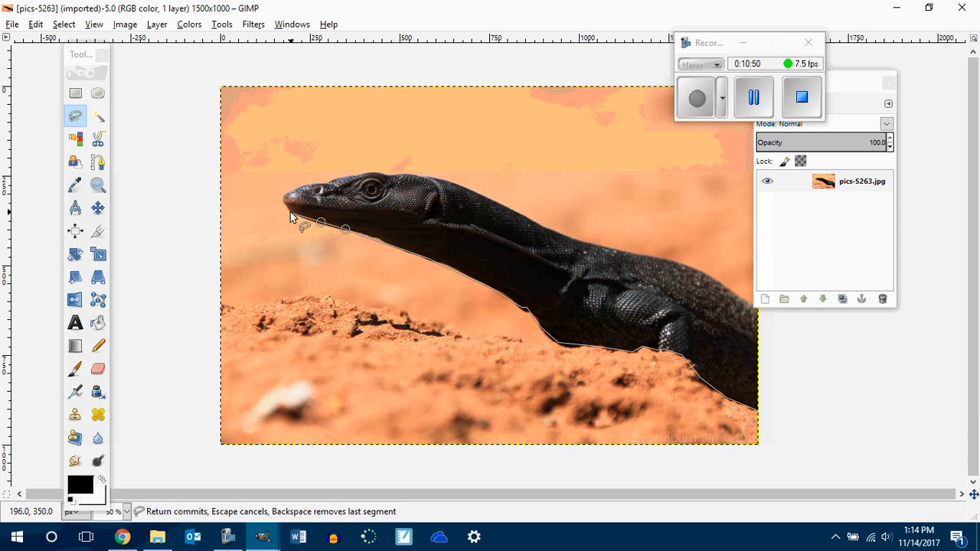
{"action": "left_click", "coordinate": [290, 212]}
{"action": "left_click", "coordinate": [283, 196]}
{"action": "left_click", "coordinate": [307, 183]}
{"action": "left_click", "coordinate": [338, 179]}
{"action": "left_click", "coordinate": [370, 170]}
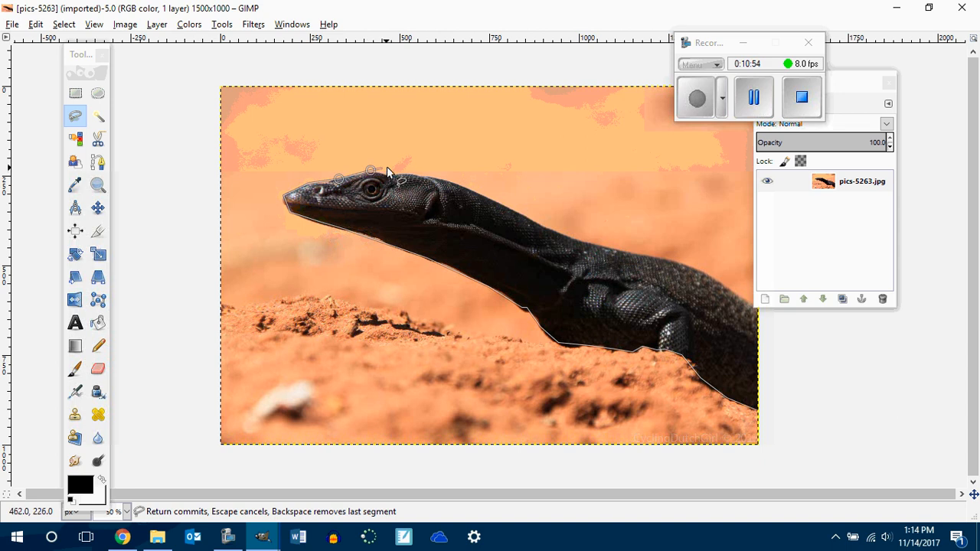
{"action": "left_click", "coordinate": [389, 175]}
{"action": "left_click", "coordinate": [403, 172]}
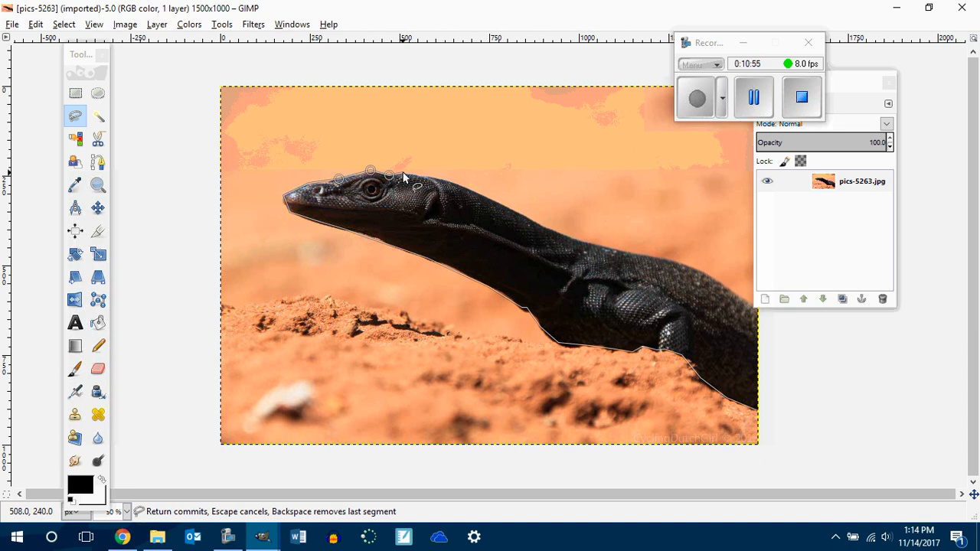
{"action": "left_click", "coordinate": [451, 183]}
{"action": "left_click", "coordinate": [548, 226]}
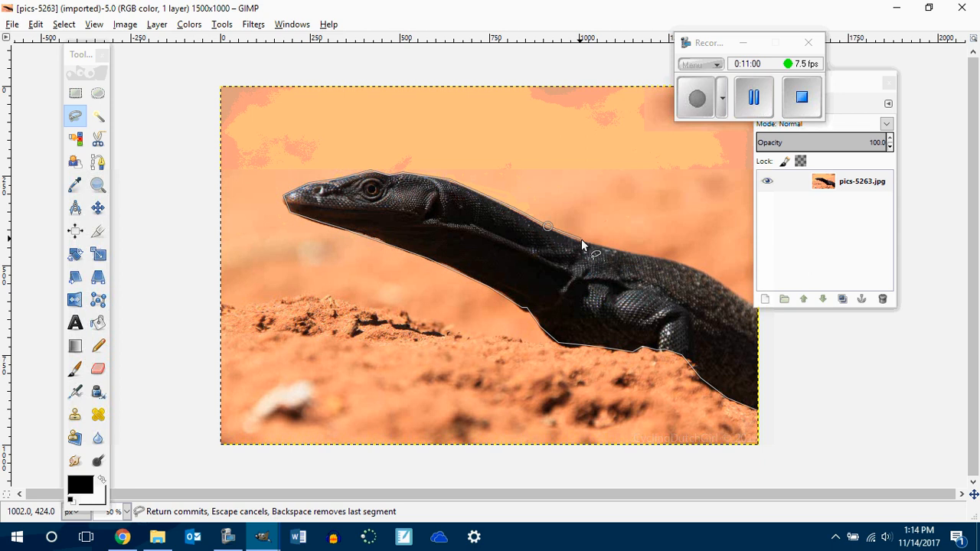
{"action": "left_click", "coordinate": [581, 240]}
{"action": "left_click", "coordinate": [621, 251]}
{"action": "left_click", "coordinate": [662, 258]}
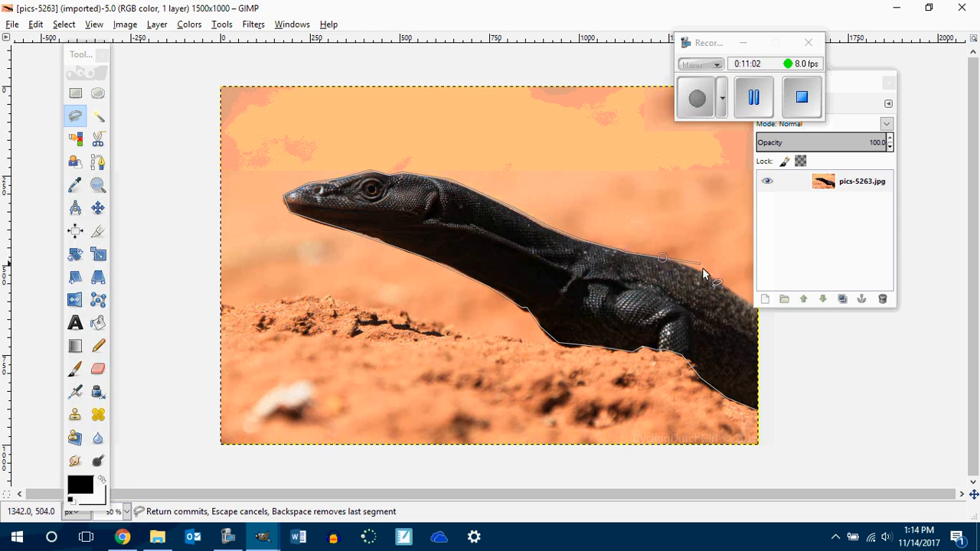
{"action": "left_click", "coordinate": [756, 317]}
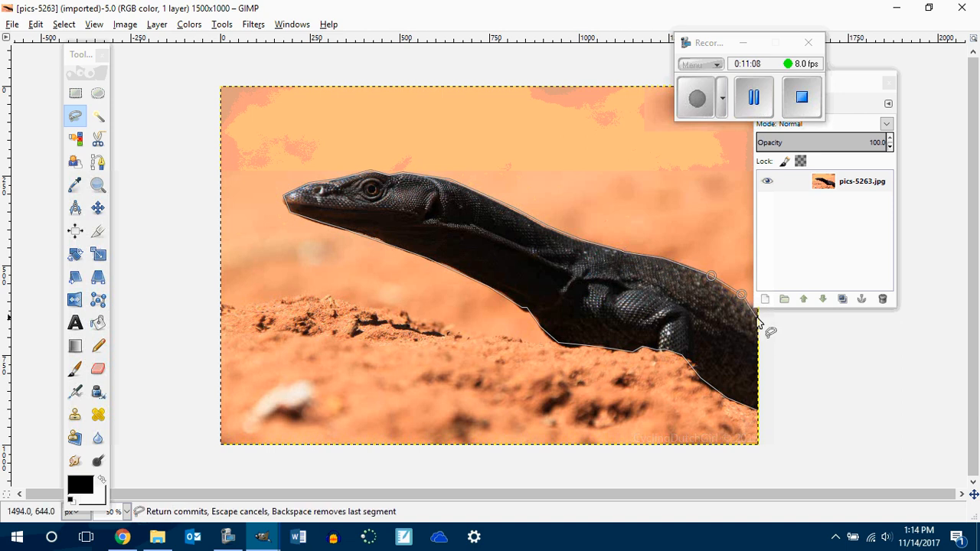
{"action": "left_click", "coordinate": [757, 410]}
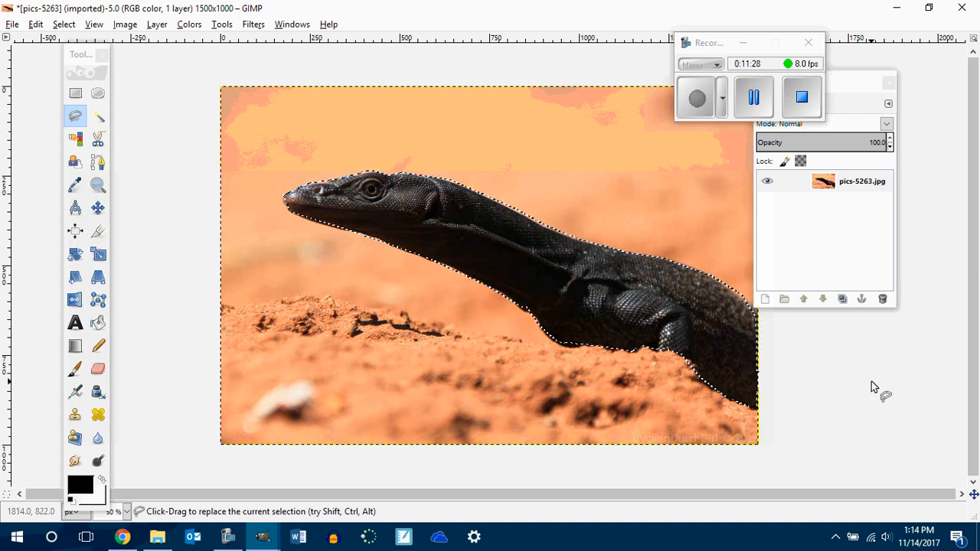
Step: Add an alpha channel to the pics-5263.jpg layer
{"action": "left_click_drag", "start_coordinate": [851, 87], "coordinate": [890, 81]}
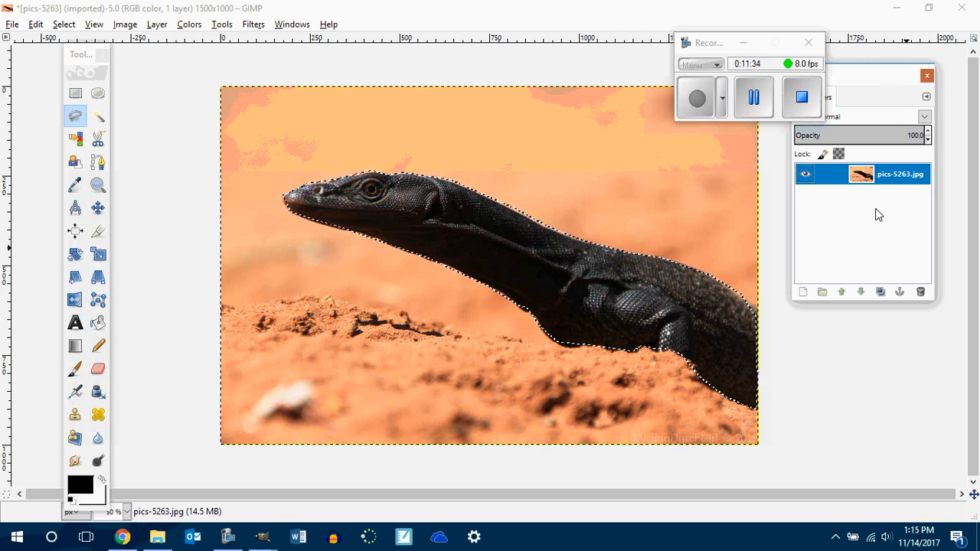
{"action": "right_click", "coordinate": [868, 182]}
{"action": "left_click", "coordinate": [826, 321]}
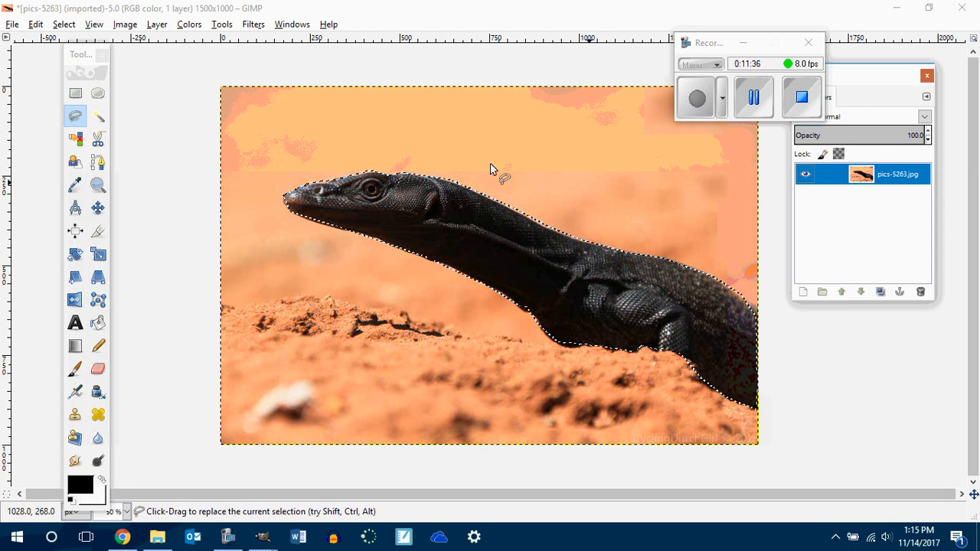
Step: Invert the lizard selection and delete the background around the lizard to transparency
{"action": "left_click", "coordinate": [65, 25]}
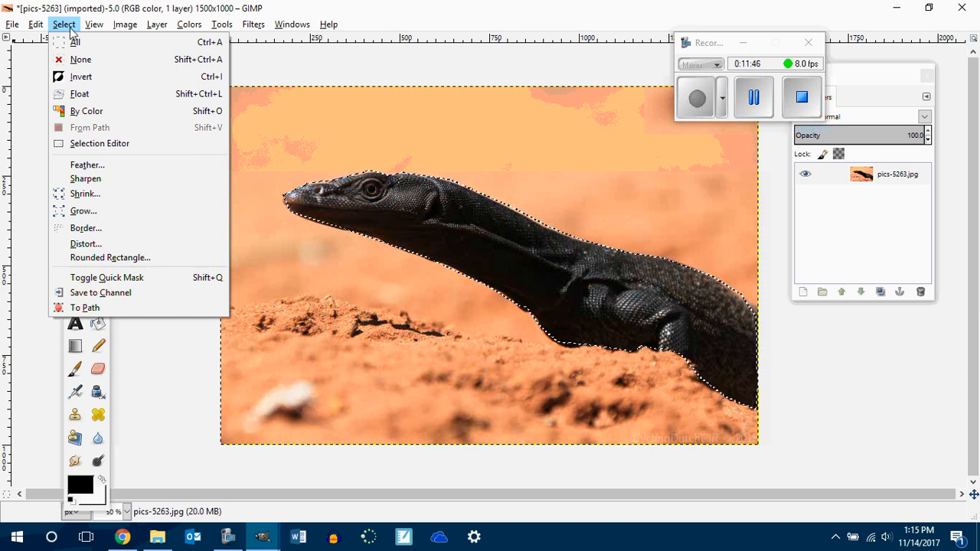
{"action": "left_click", "coordinate": [78, 76]}
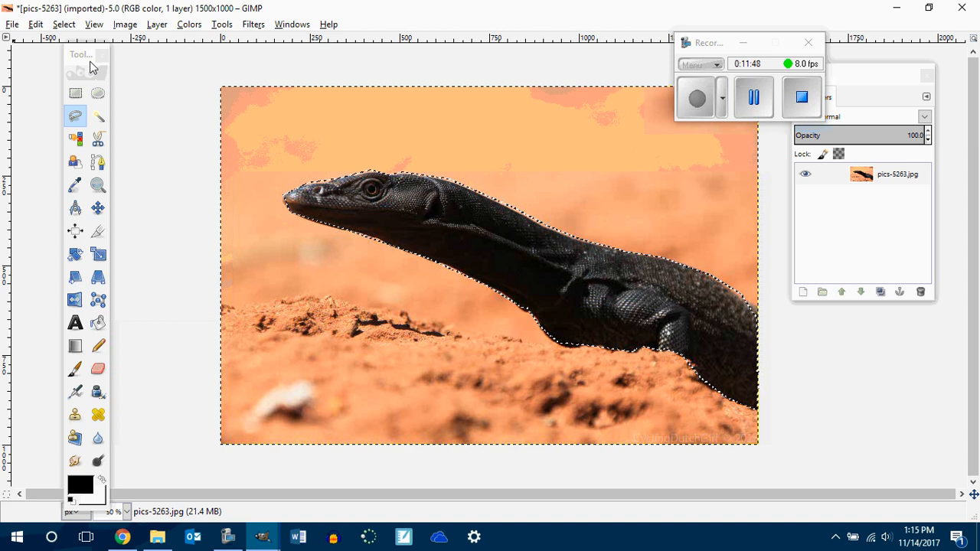
{"action": "key", "text": "Delete"}
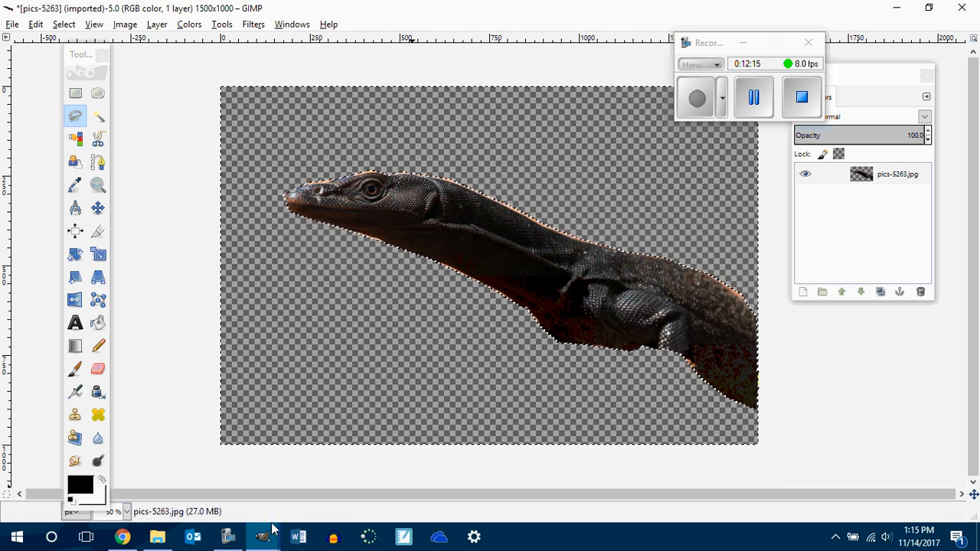
Step: Compare the lizard with the black-lab-dog-600x600 image and try to flip the lizard horizontally with the Flip tool
{"action": "mouse_move", "coordinate": [261, 538]}
{"action": "left_click", "coordinate": [333, 483]}
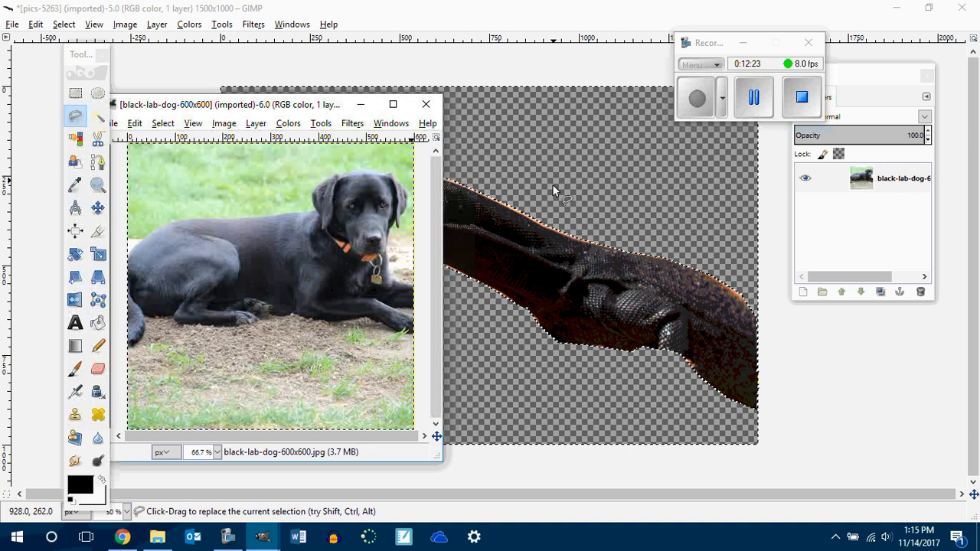
{"action": "left_click", "coordinate": [568, 171]}
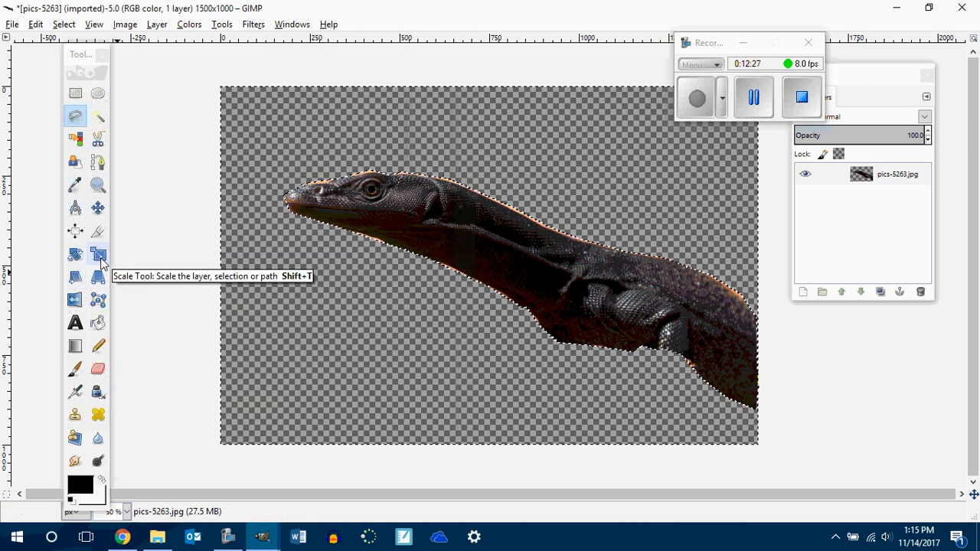
{"action": "left_click", "coordinate": [75, 301]}
{"action": "left_click", "coordinate": [500, 257]}
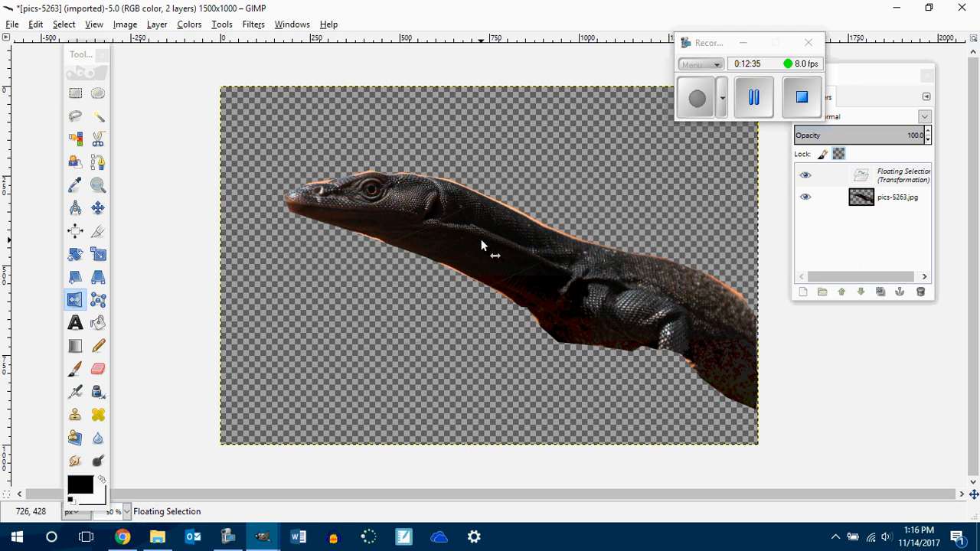
Step: Flip the whole pics-5263 image horizontally
{"action": "right_click", "coordinate": [417, 219]}
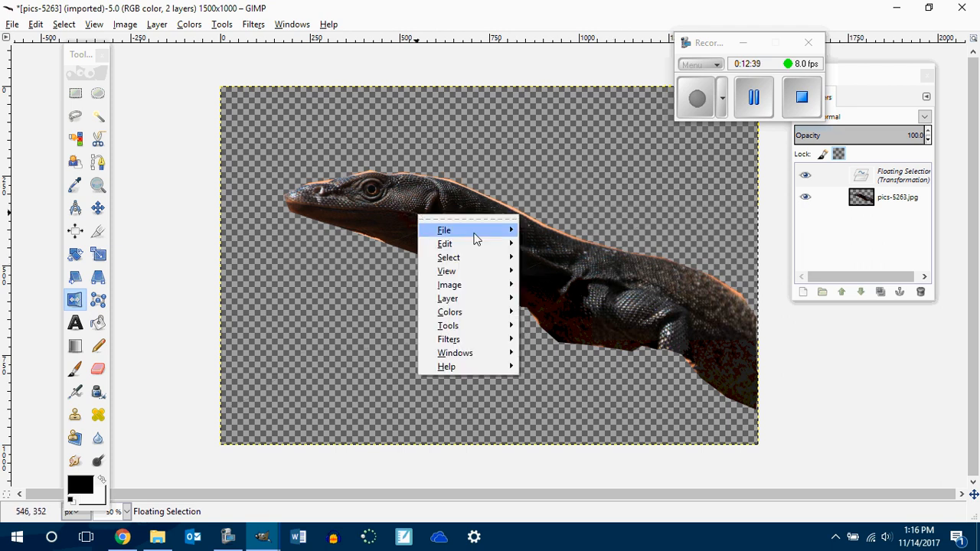
{"action": "mouse_move", "coordinate": [480, 290]}
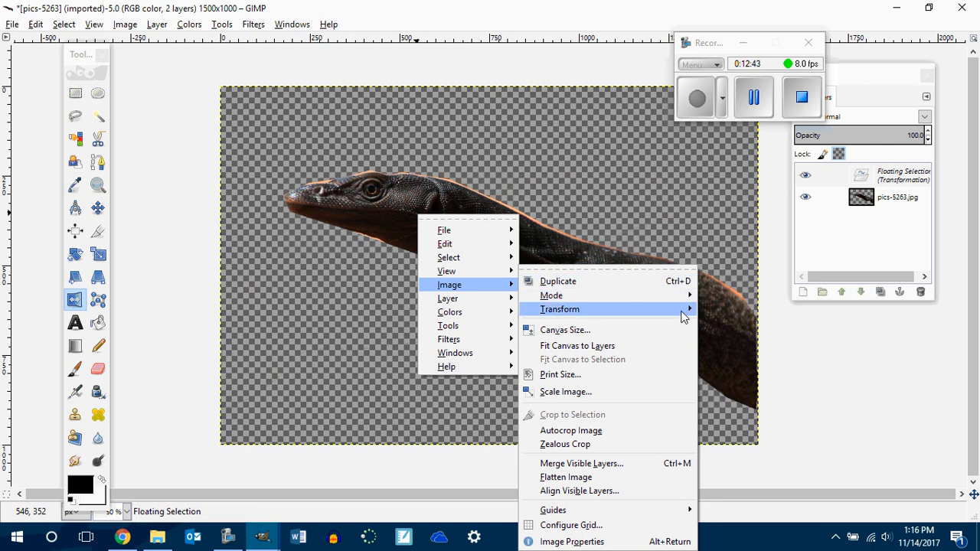
{"action": "mouse_move", "coordinate": [684, 310]}
{"action": "left_click", "coordinate": [762, 322]}
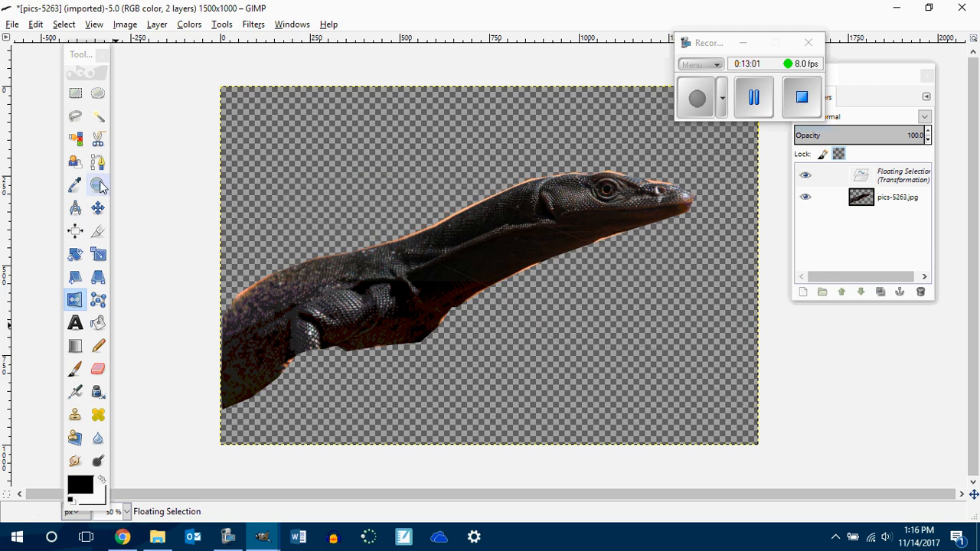
Step: Select a rectangle of about 858 × 608 px around the lizard's head, neck and shoulder, and copy it
{"action": "left_click", "coordinate": [76, 95]}
{"action": "left_click", "coordinate": [409, 140]}
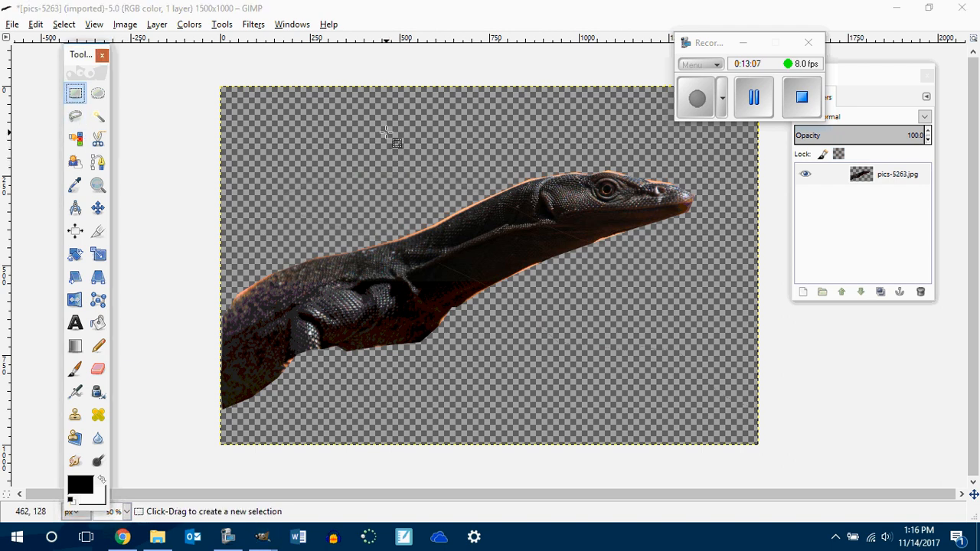
{"action": "left_click_drag", "start_coordinate": [386, 131], "coordinate": [692, 348]}
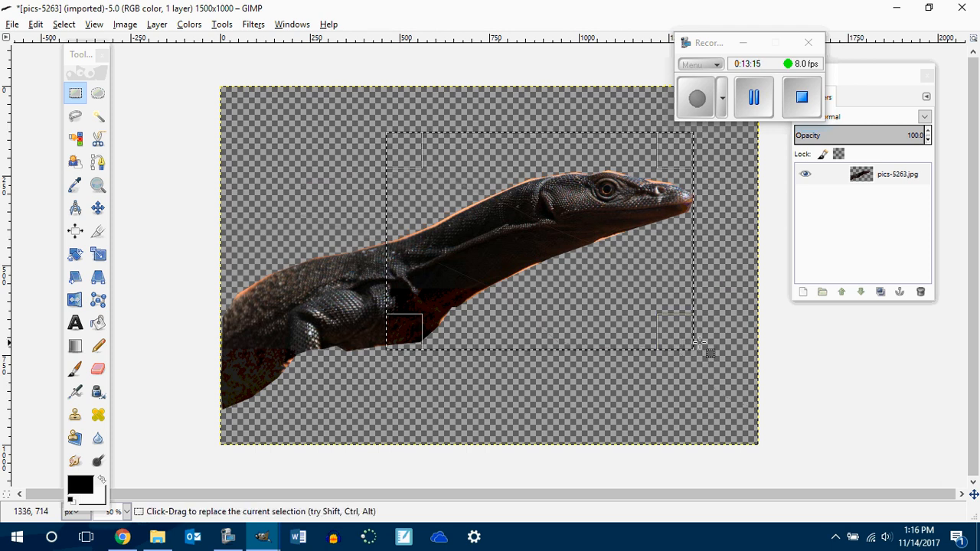
{"action": "key", "text": "ctrl+c"}
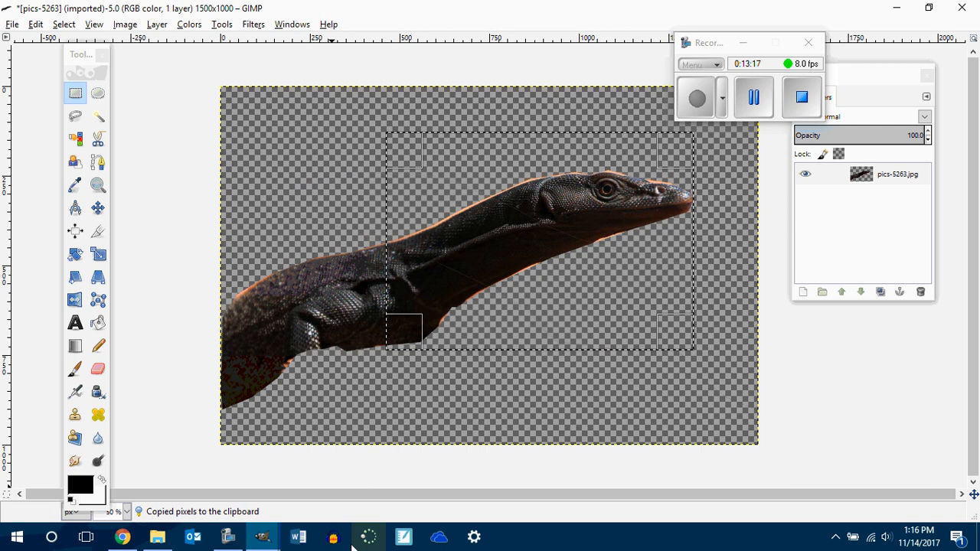
{"action": "right_click", "coordinate": [439, 266]}
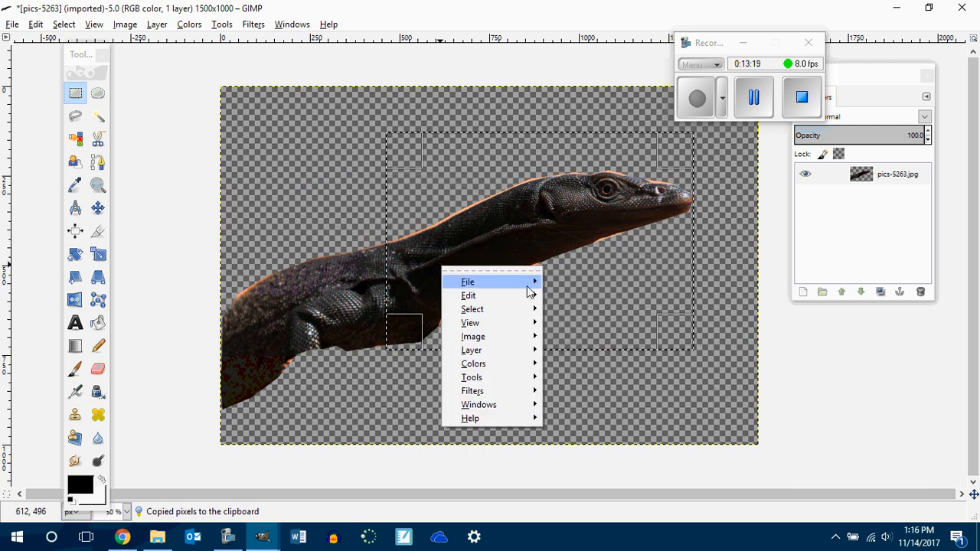
{"action": "mouse_move", "coordinate": [503, 296]}
{"action": "left_click", "coordinate": [589, 289]}
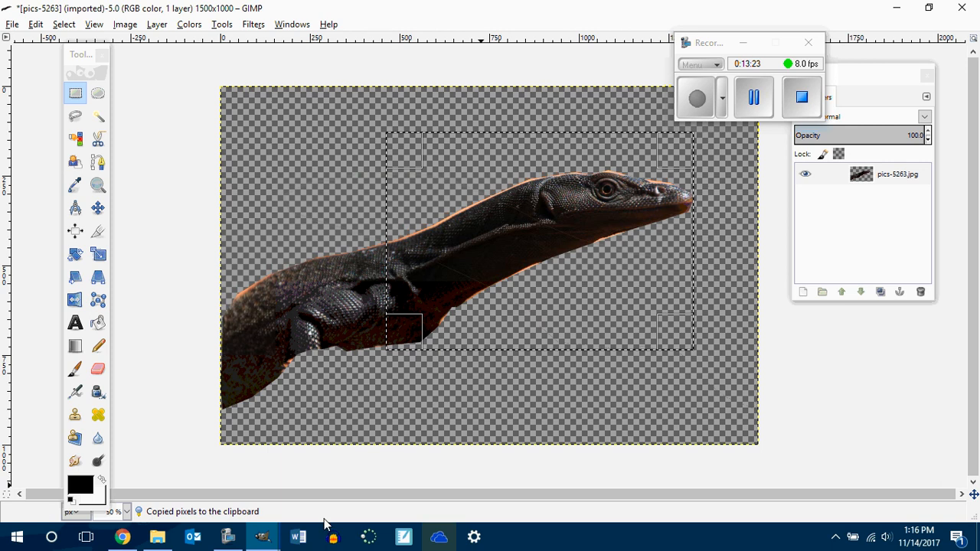
Step: Bring the black-lab-dog-600x600 image to the front and maximize its window
{"action": "mouse_move", "coordinate": [266, 540]}
{"action": "left_click", "coordinate": [329, 478]}
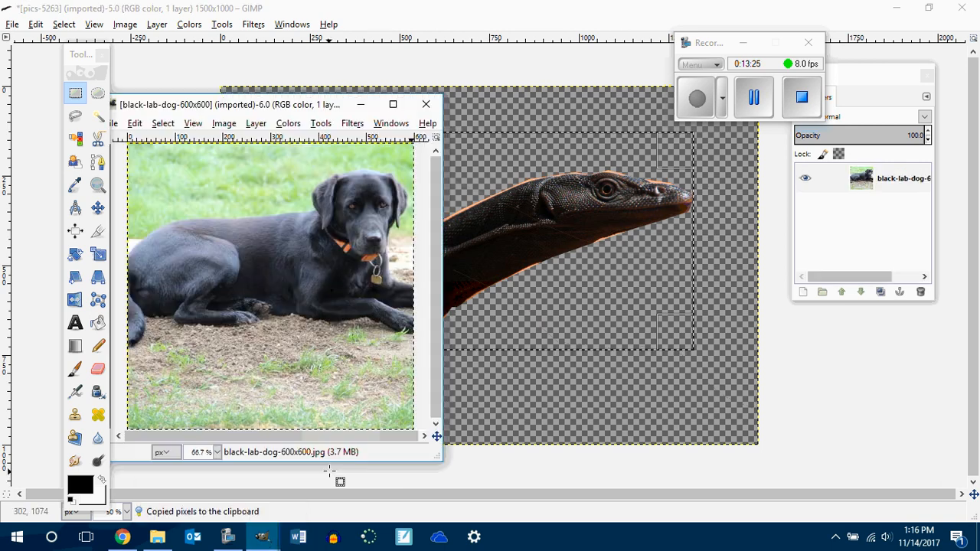
{"action": "left_click", "coordinate": [393, 104]}
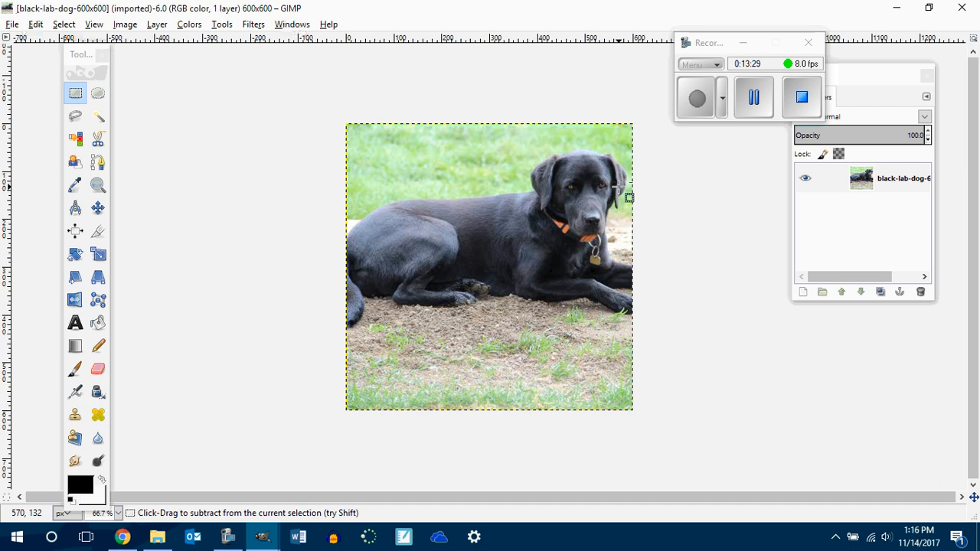
Step: Paste the copied lizard piece into the dog image and scale it to 423 × 346 px over the dog's head
{"action": "key", "text": "ctrl+v"}
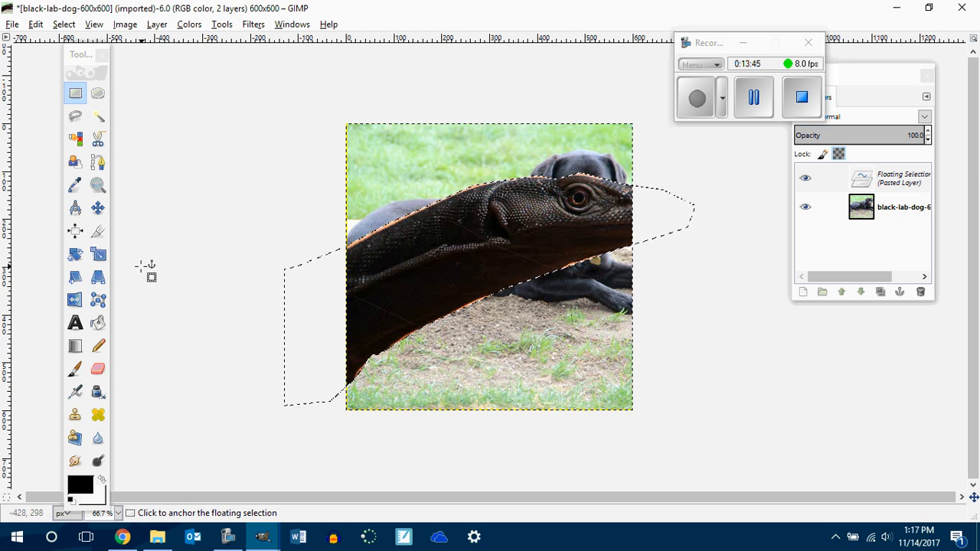
{"action": "left_click", "coordinate": [97, 257]}
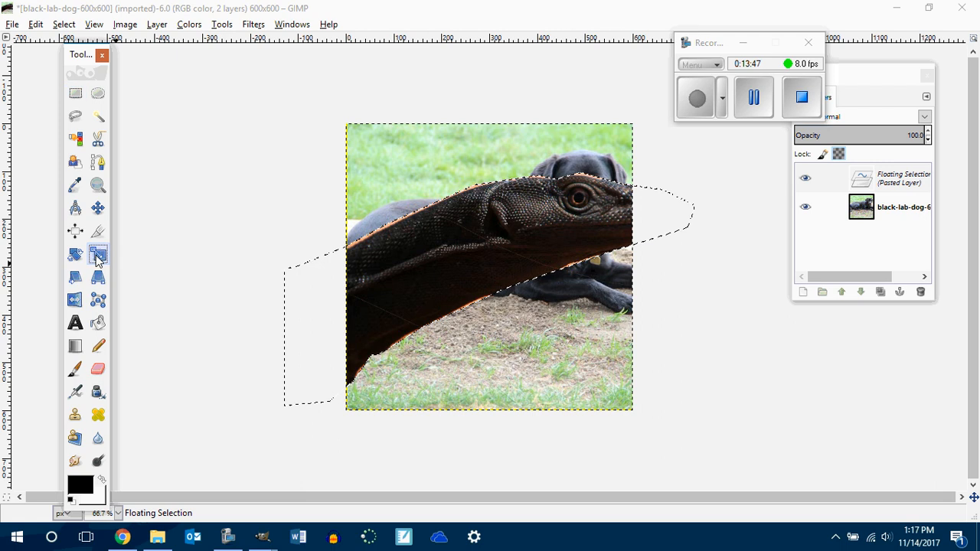
{"action": "left_click", "coordinate": [456, 260]}
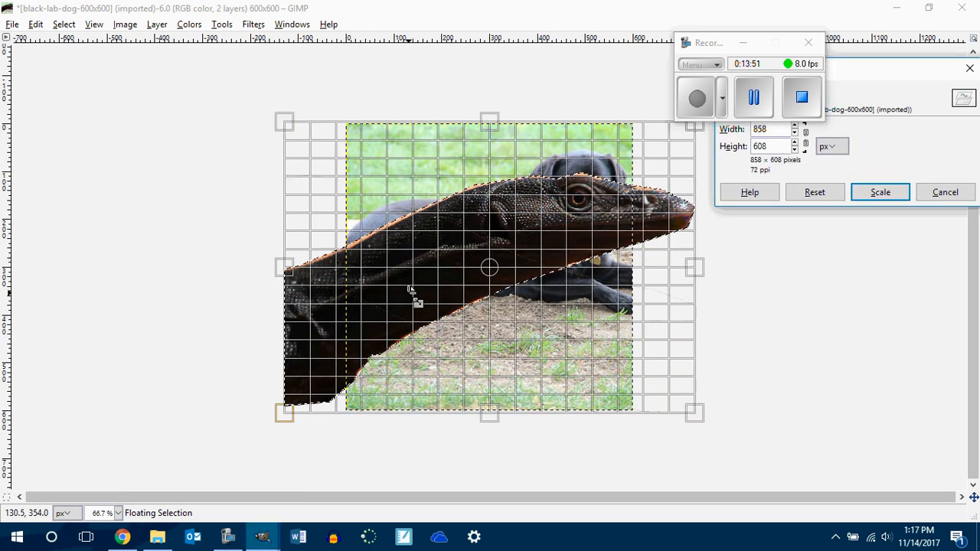
{"action": "left_click_drag", "start_coordinate": [292, 280], "coordinate": [431, 268]}
{"action": "left_click_drag", "start_coordinate": [574, 419], "coordinate": [608, 288]}
{"action": "left_click_drag", "start_coordinate": [693, 214], "coordinate": [640, 218]}
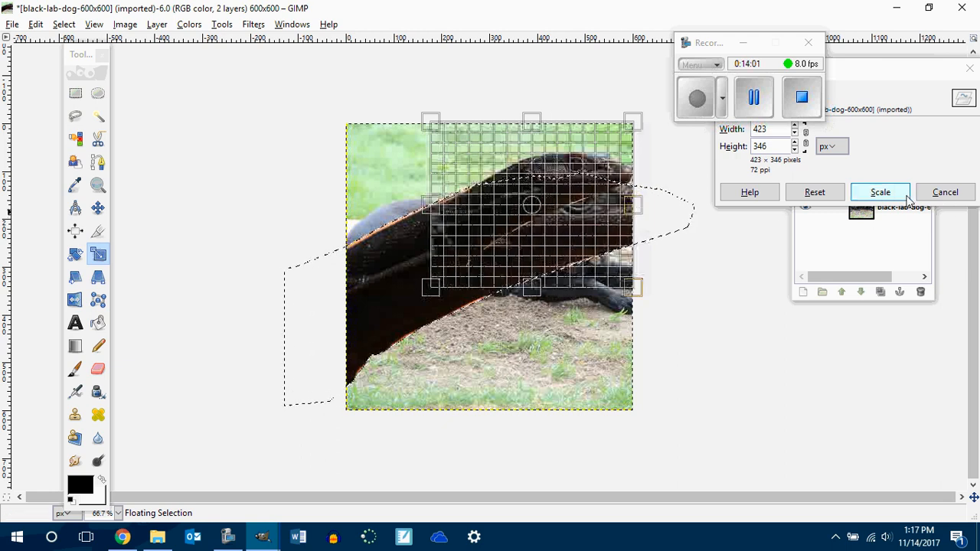
{"action": "left_click", "coordinate": [880, 192]}
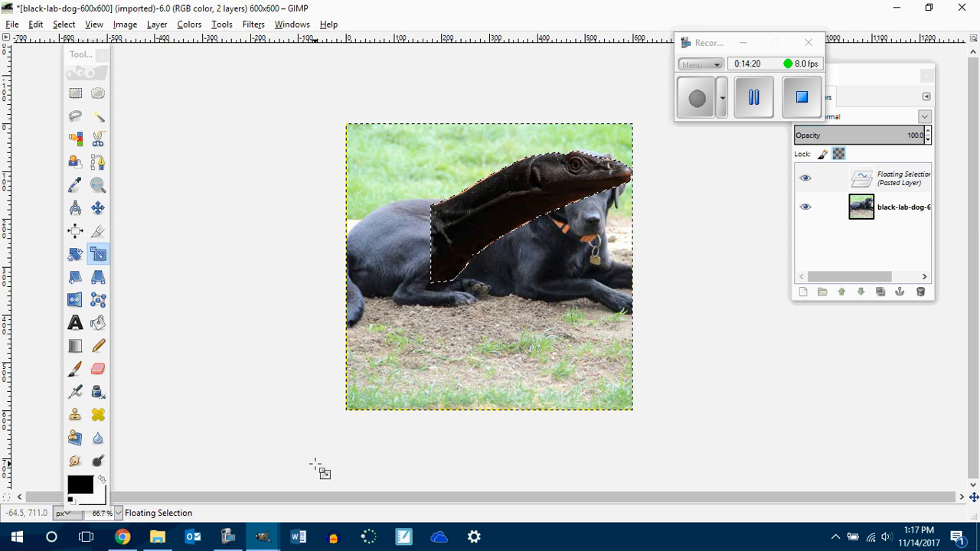
Step: Undo the scaling and the pasting of the lizard piece in the dog image
{"action": "key", "text": "ctrl+z"}
{"action": "key", "text": "ctrl+z"}
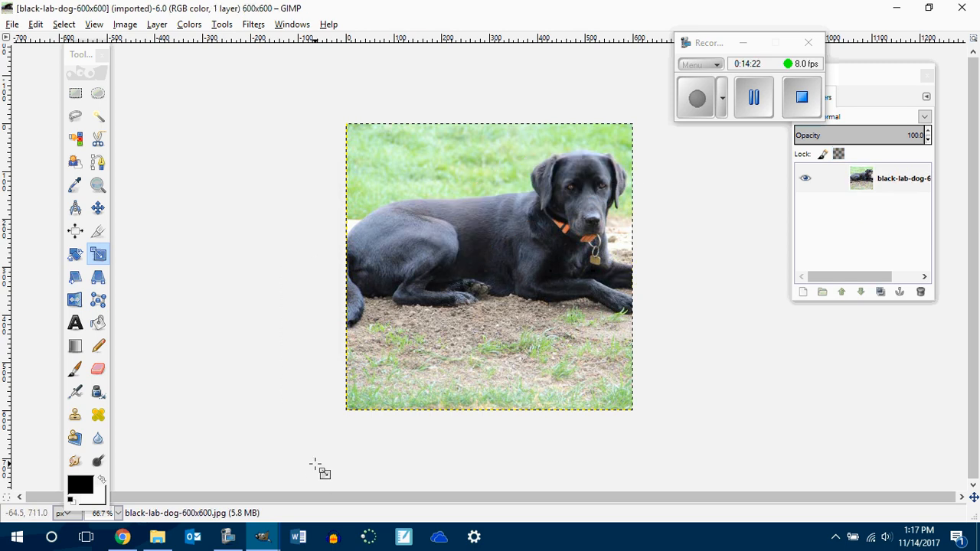
Step: Back in the pics-5263 image, replace the selection with a smaller rectangle around just the lizard's head and copy it
{"action": "mouse_move", "coordinate": [262, 535]}
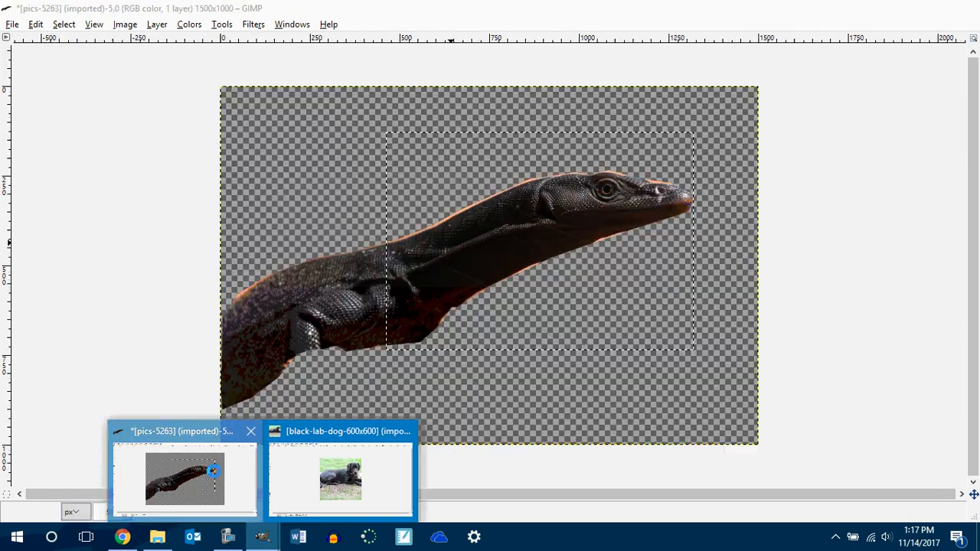
{"action": "left_click", "coordinate": [214, 470]}
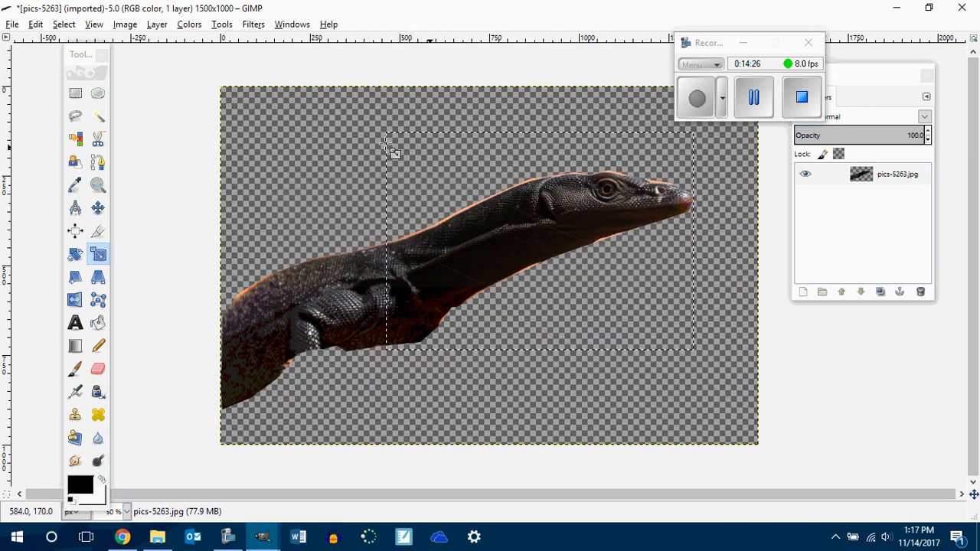
{"action": "left_click", "coordinate": [76, 93]}
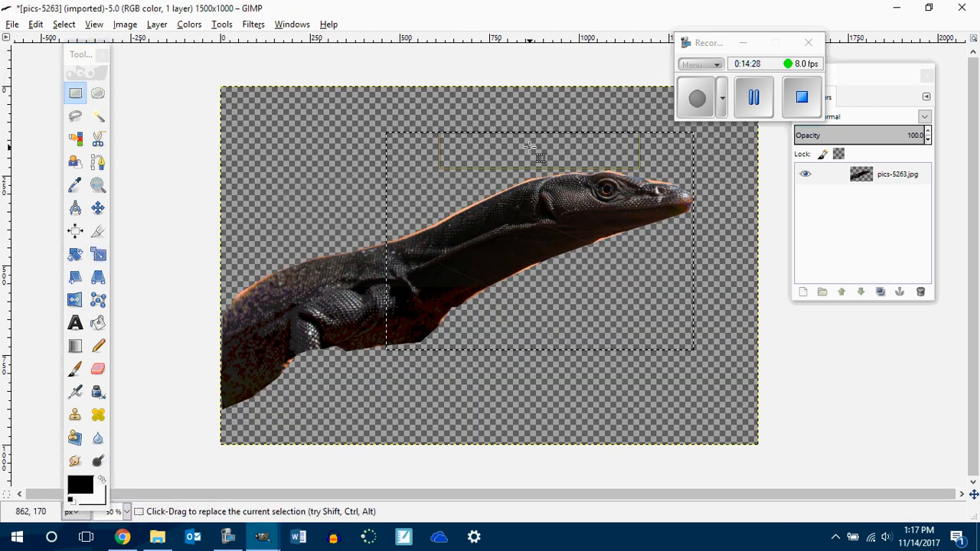
{"action": "left_click", "coordinate": [494, 103]}
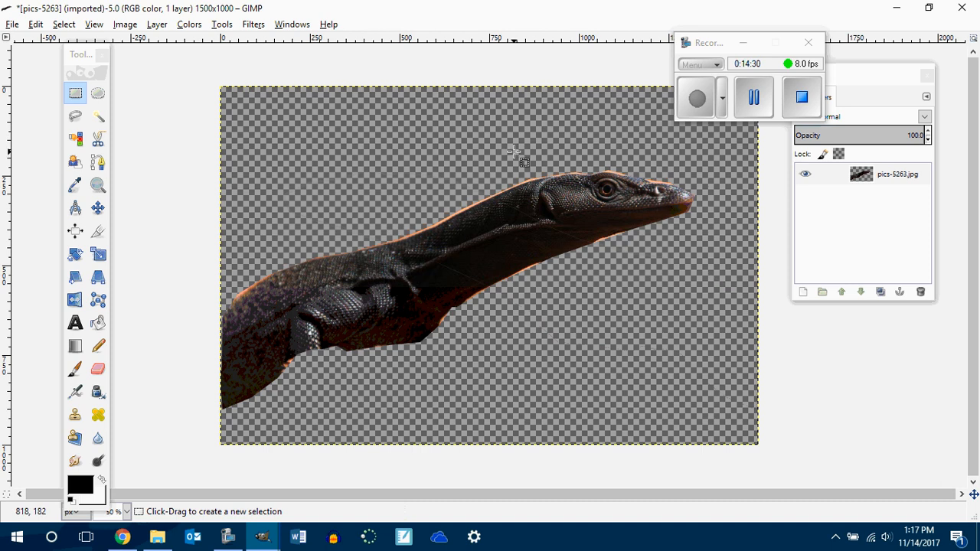
{"action": "left_click_drag", "start_coordinate": [511, 147], "coordinate": [691, 299]}
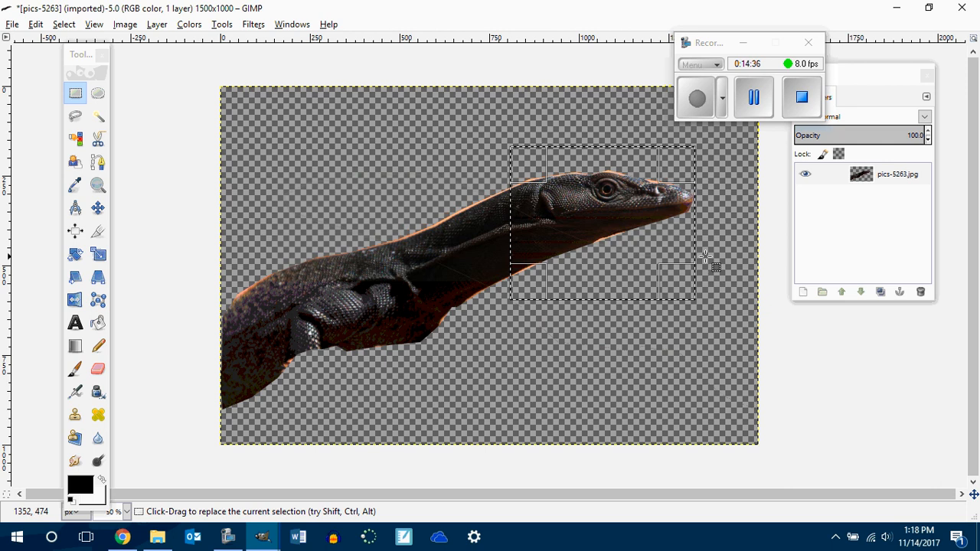
{"action": "key", "text": "ctrl+c"}
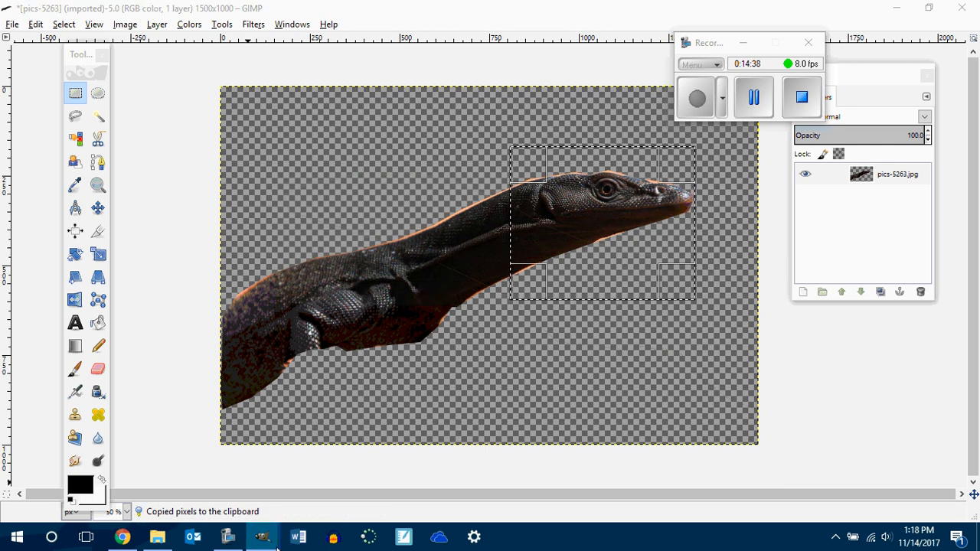
Step: Paste the copied lizard head into the black-lab-dog-600x600 image
{"action": "mouse_move", "coordinate": [259, 539]}
{"action": "left_click", "coordinate": [326, 496]}
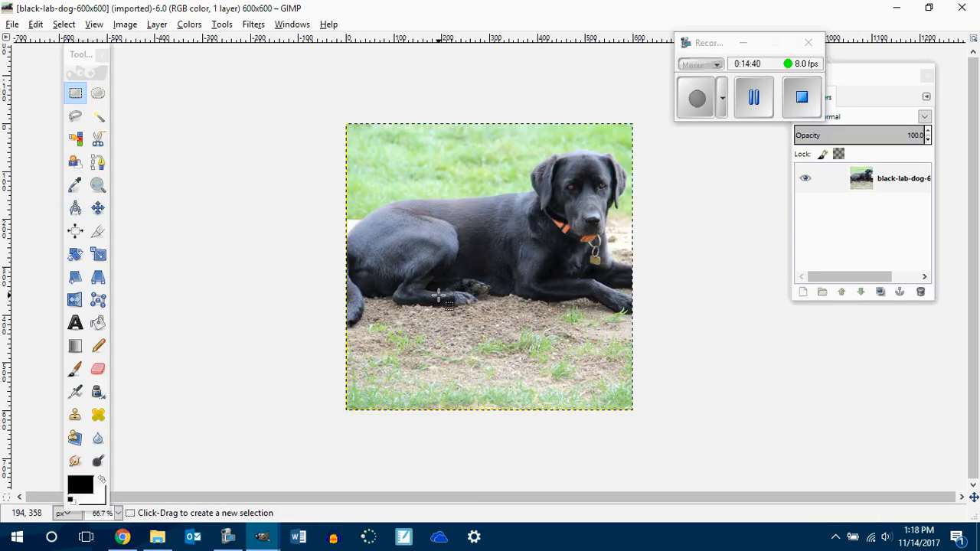
{"action": "key", "text": "ctrl+v"}
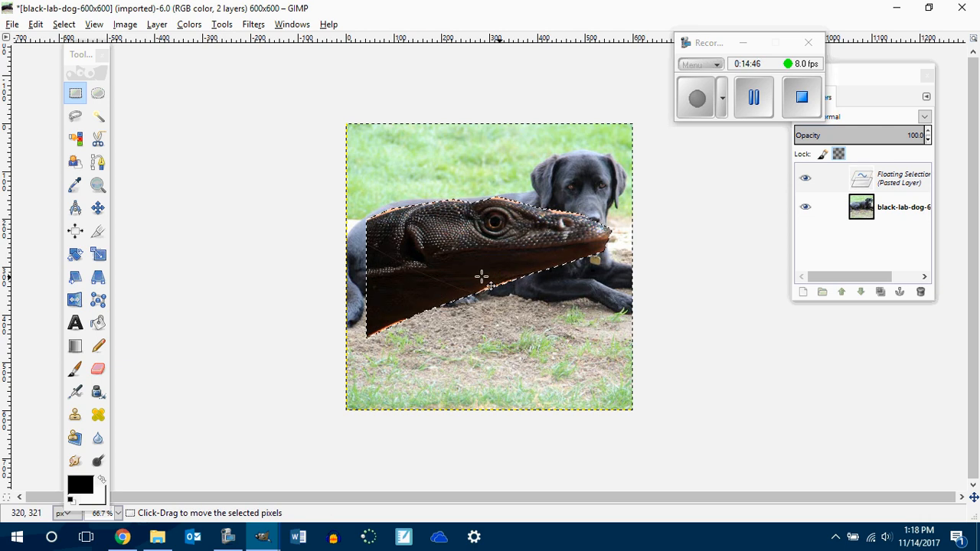
Step: Try to scale the pasted lizard head down to about 299 × 296 px with the Scale tool
{"action": "left_click", "coordinate": [99, 255]}
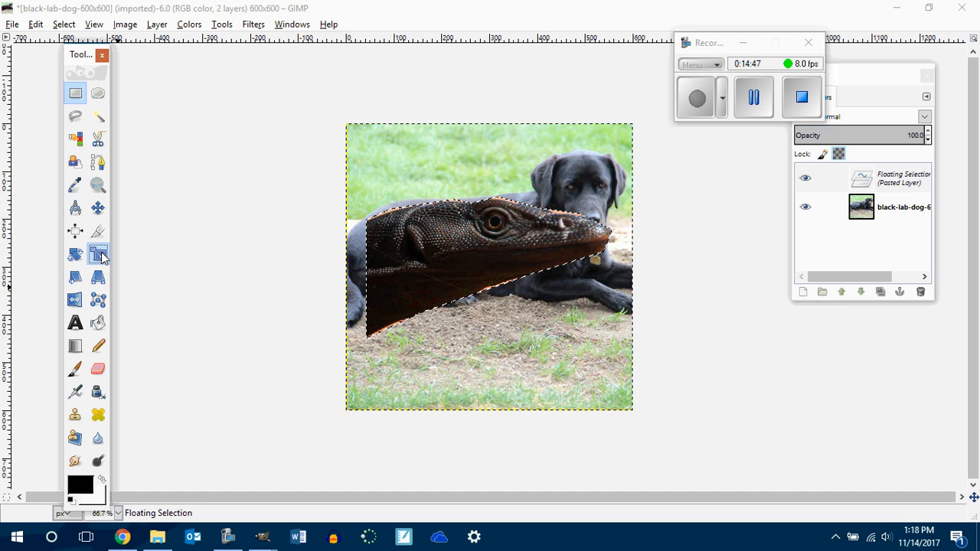
{"action": "left_click", "coordinate": [433, 267]}
{"action": "left_click_drag", "start_coordinate": [364, 266], "coordinate": [475, 252]}
{"action": "left_click_drag", "start_coordinate": [556, 364], "coordinate": [558, 312]}
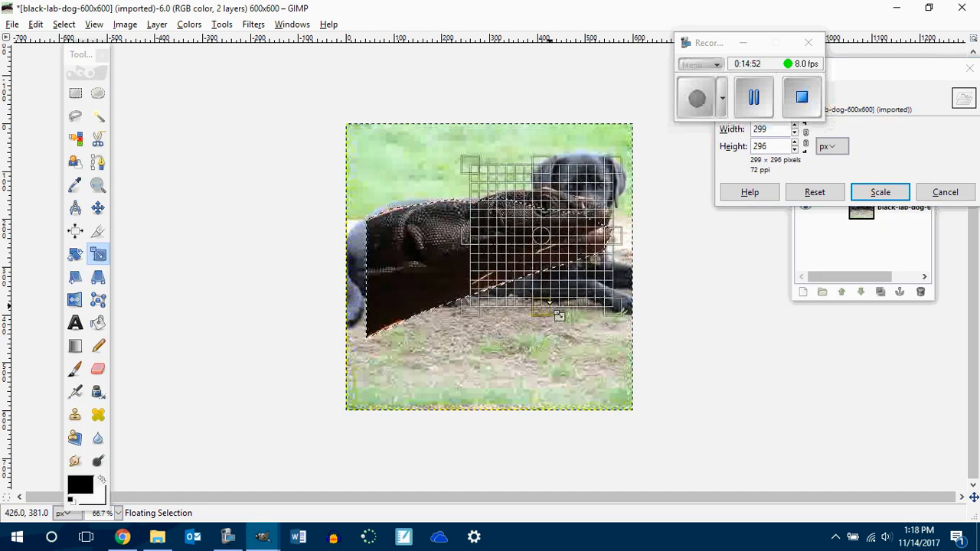
Step: Move the floating lizard head up and to the right, over the dog's face, with the Move tool
{"action": "left_click", "coordinate": [98, 208]}
{"action": "left_click_drag", "start_coordinate": [467, 242], "coordinate": [504, 222]}
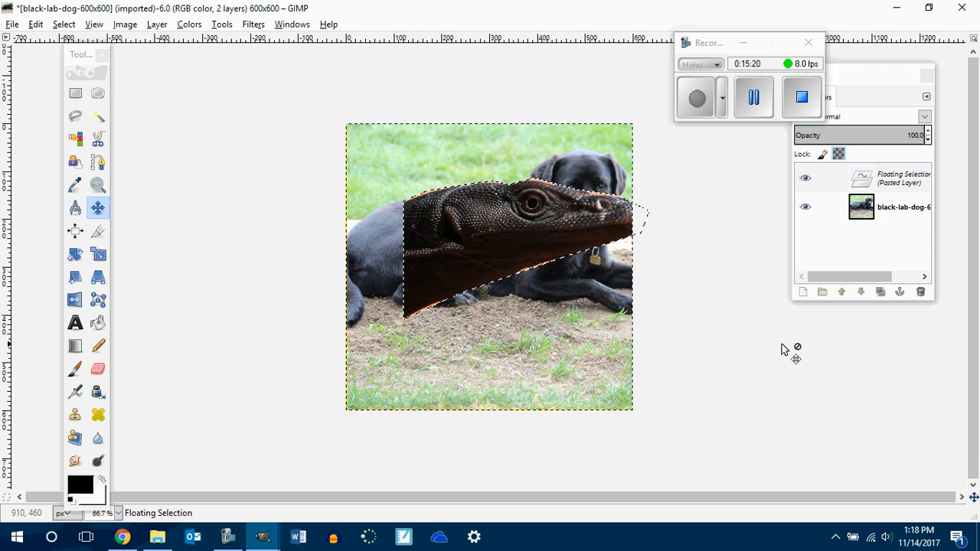
Step: Cut the floating lizard head out of the dog image and switch to the black lizard image results in Chrome
{"action": "key", "text": "ctrl+x"}
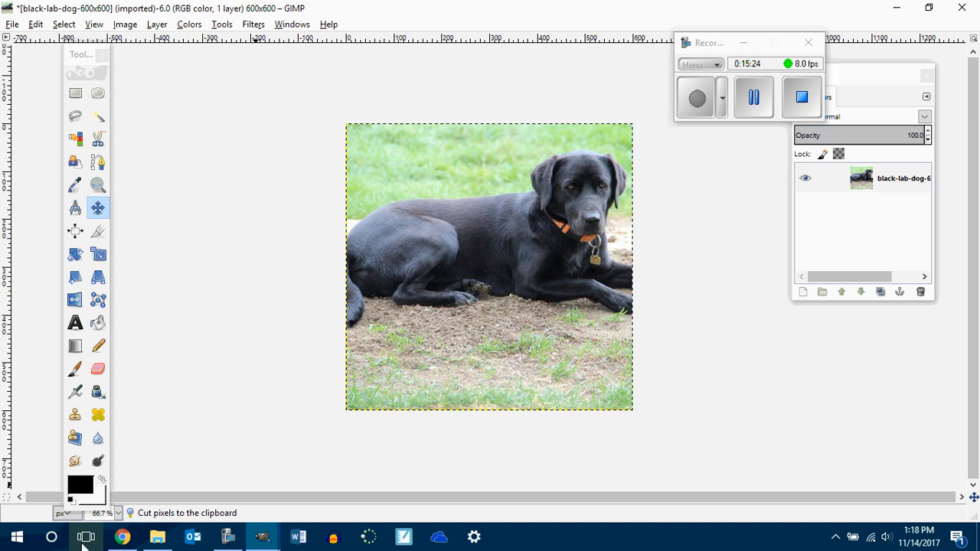
{"action": "left_click", "coordinate": [130, 536]}
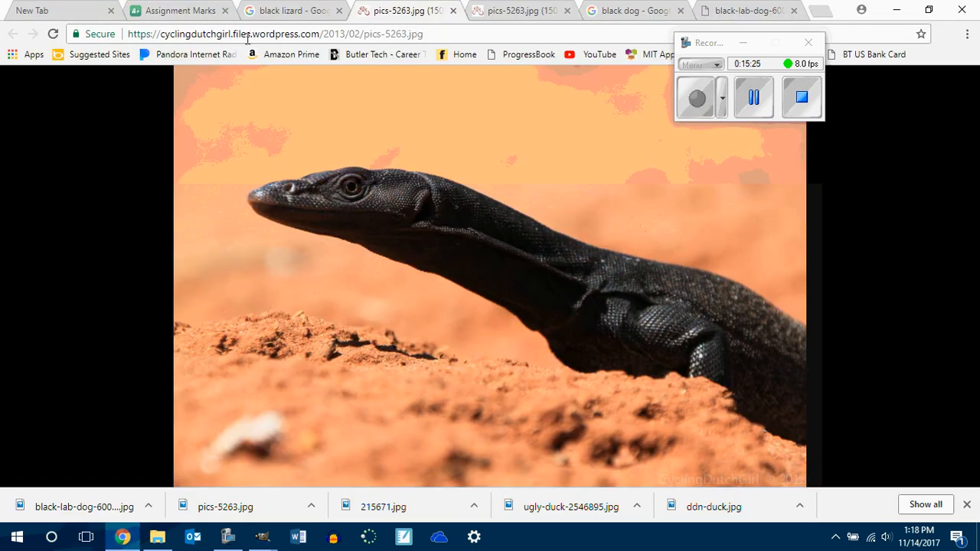
{"action": "left_click", "coordinate": [291, 10]}
{"action": "scroll", "coordinate": [546, 160], "scroll_direction": "up", "scroll_amount": 3}
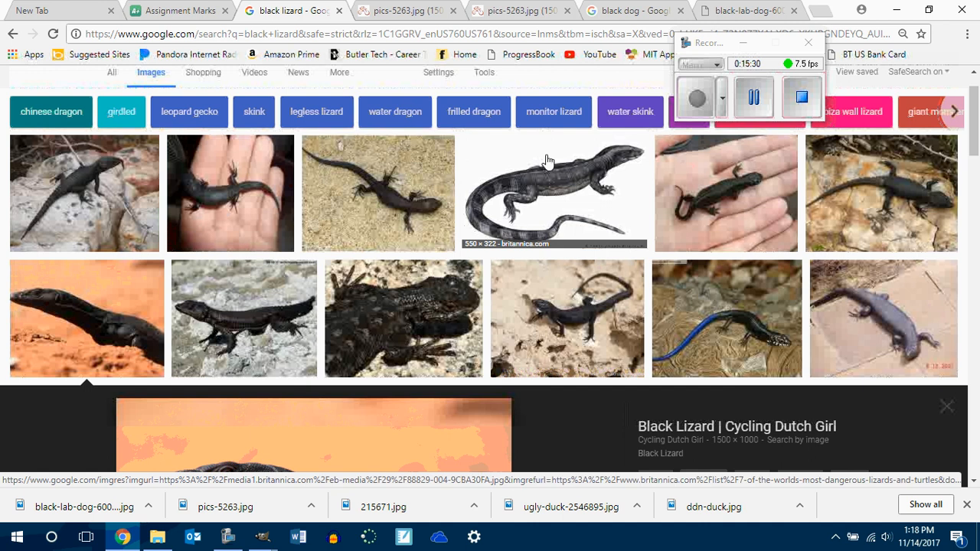
{"action": "scroll", "coordinate": [546, 161], "scroll_direction": "up", "scroll_amount": 1}
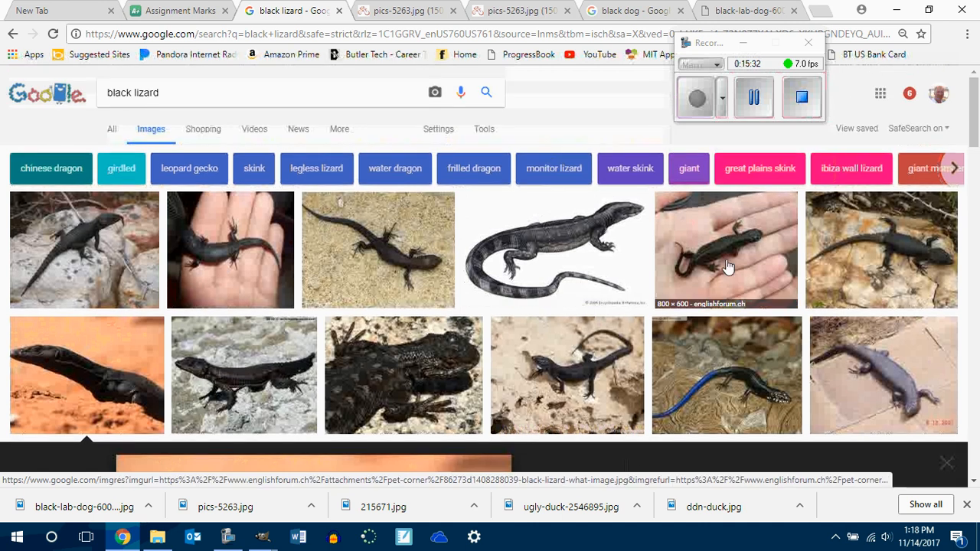
Step: Examine previews of other lizard photos and their related images for a head that suits the dog's pose
{"action": "left_click", "coordinate": [908, 388]}
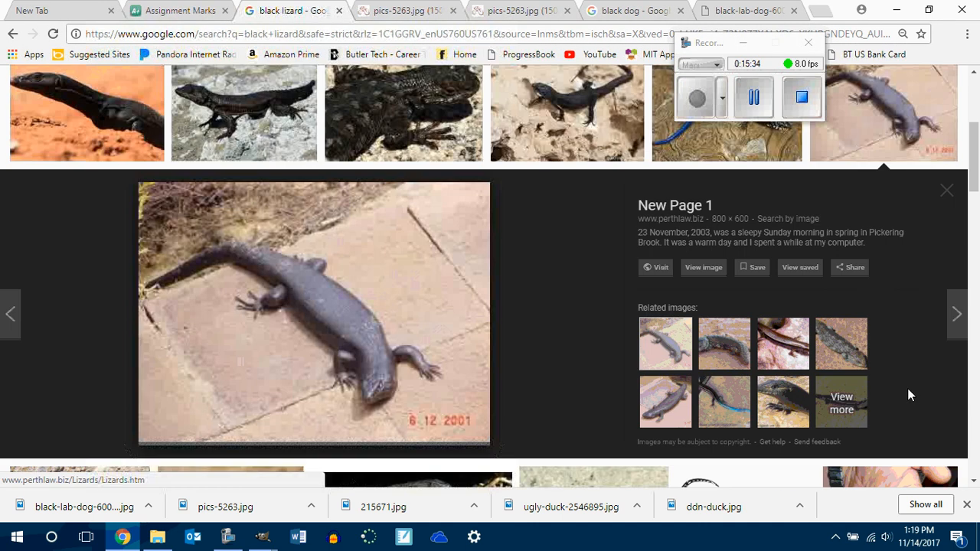
{"action": "left_click", "coordinate": [784, 404]}
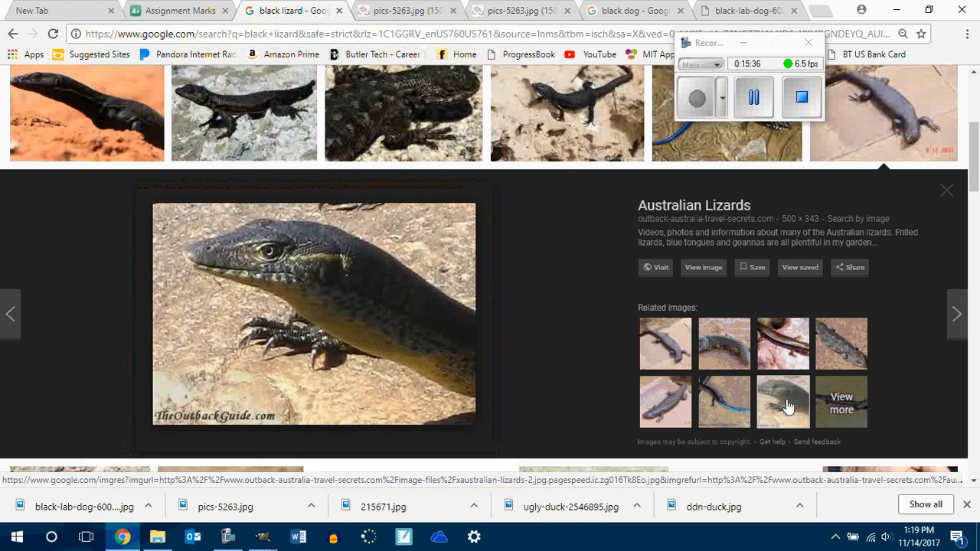
{"action": "scroll", "coordinate": [673, 413], "scroll_direction": "up", "scroll_amount": 2}
{"action": "scroll", "coordinate": [662, 412], "scroll_direction": "down", "scroll_amount": 2}
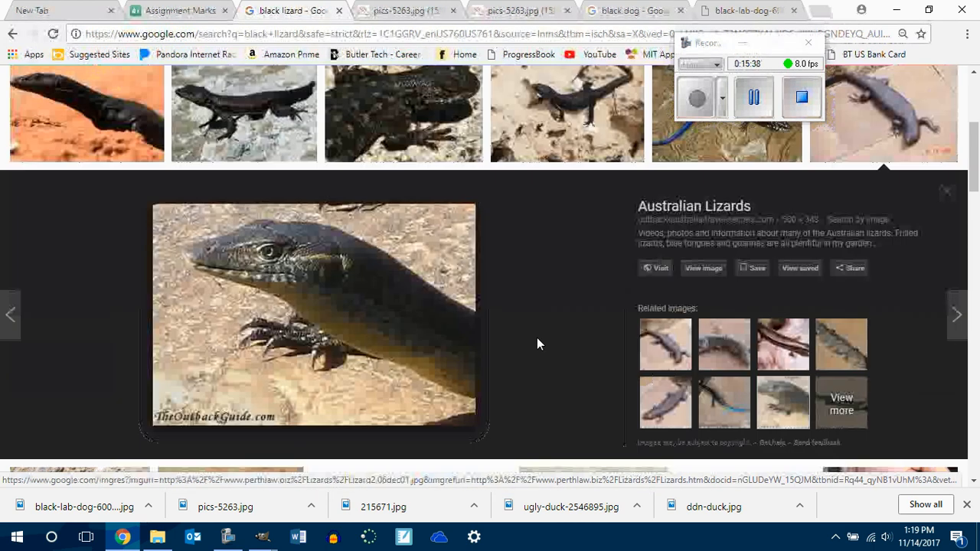
{"action": "left_click", "coordinate": [840, 345]}
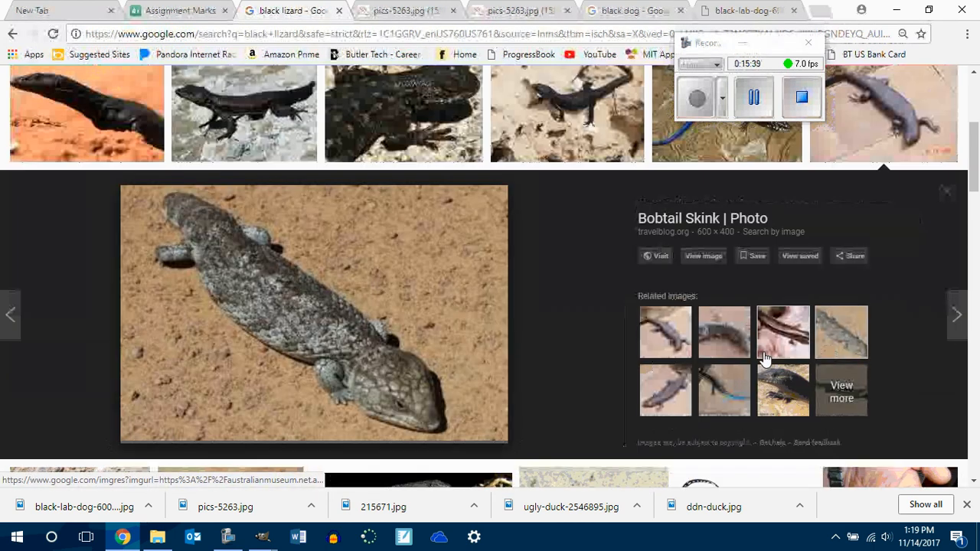
{"action": "left_click", "coordinate": [673, 340]}
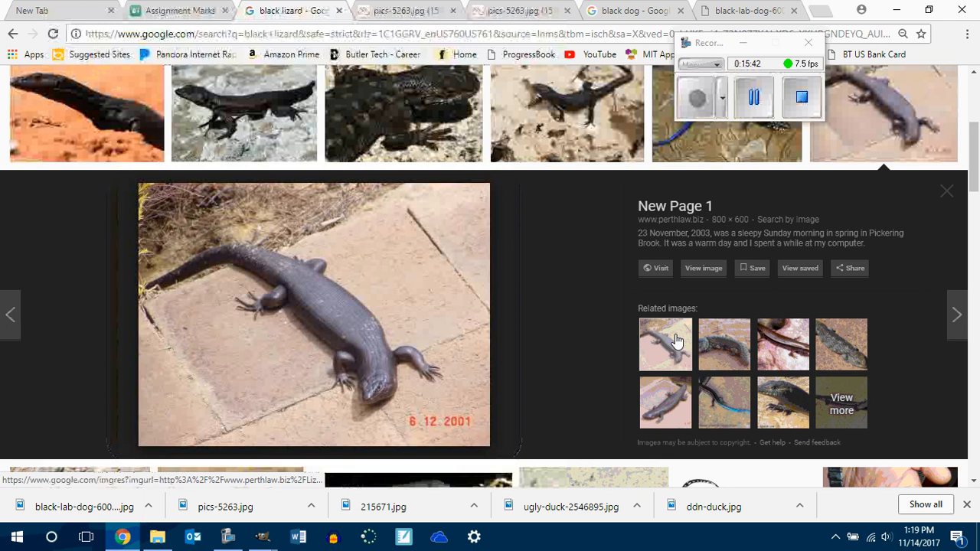
{"action": "left_click", "coordinate": [721, 342]}
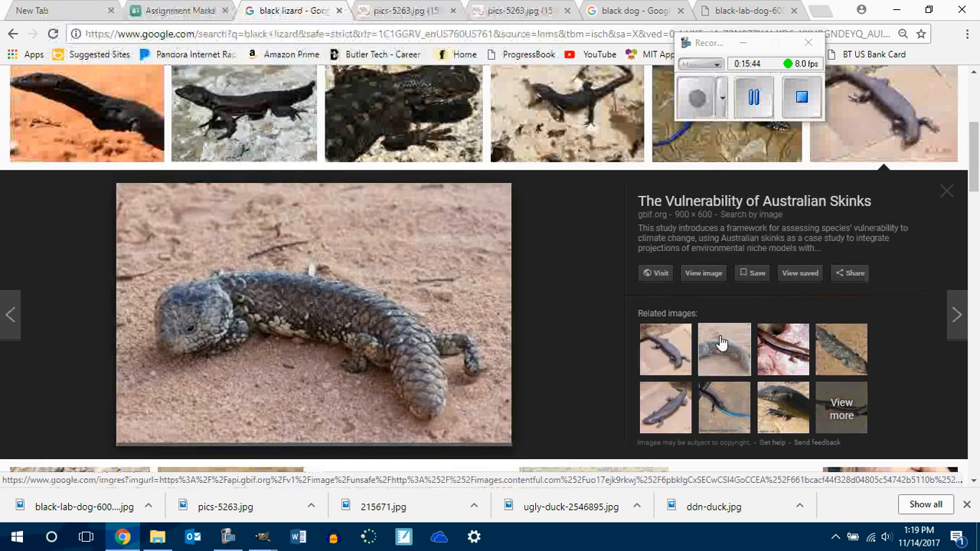
{"action": "scroll", "coordinate": [689, 332], "scroll_direction": "up", "scroll_amount": 1}
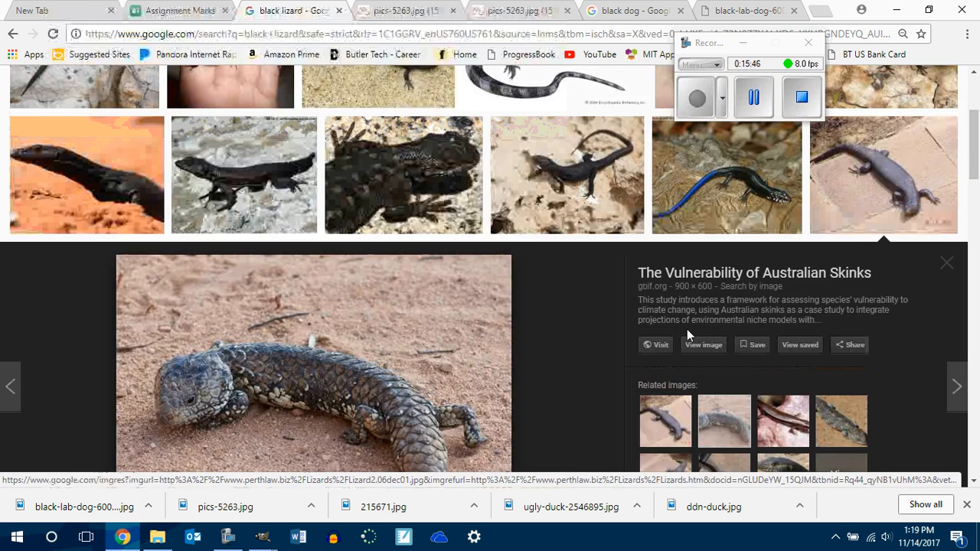
{"action": "scroll", "coordinate": [686, 333], "scroll_direction": "up", "scroll_amount": 3}
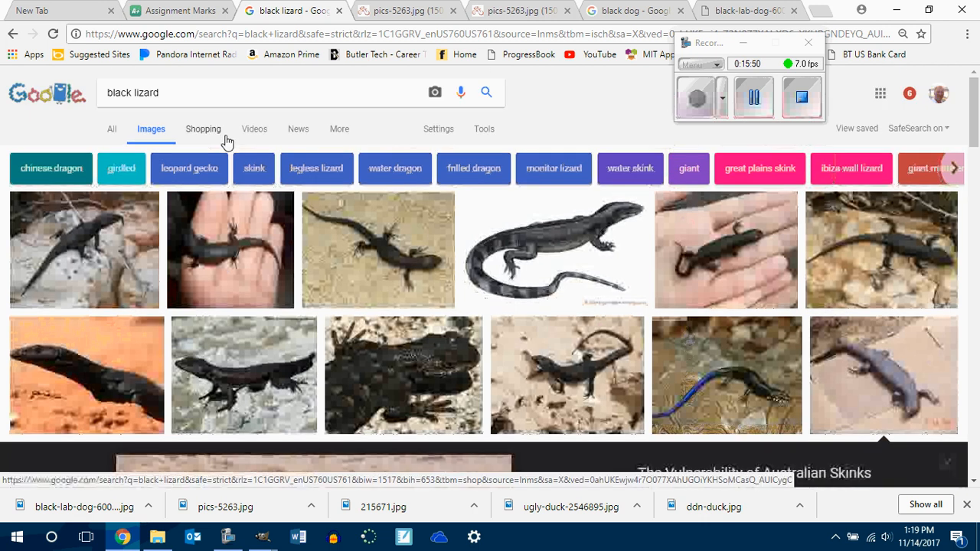
{"action": "scroll", "coordinate": [455, 242], "scroll_direction": "down", "scroll_amount": 2}
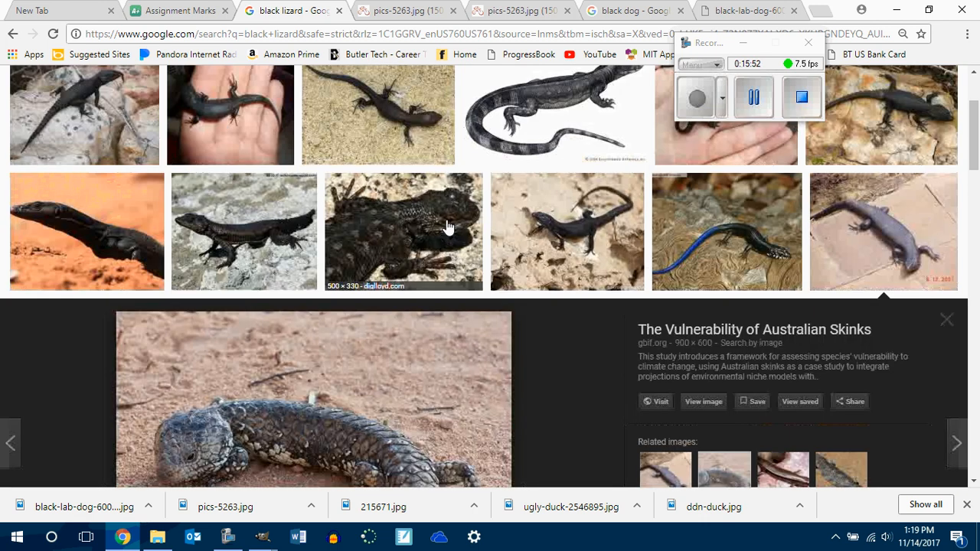
{"action": "scroll", "coordinate": [449, 225], "scroll_direction": "up", "scroll_amount": 2}
Step: Extend the image search to "black lizard straight on" and run it
{"action": "left_click", "coordinate": [229, 92]}
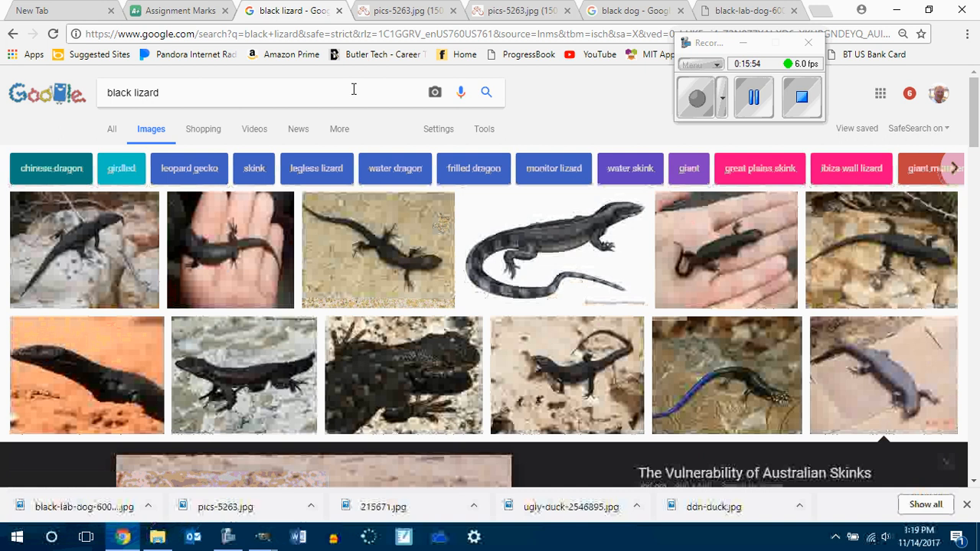
{"action": "type", "text": "star"}
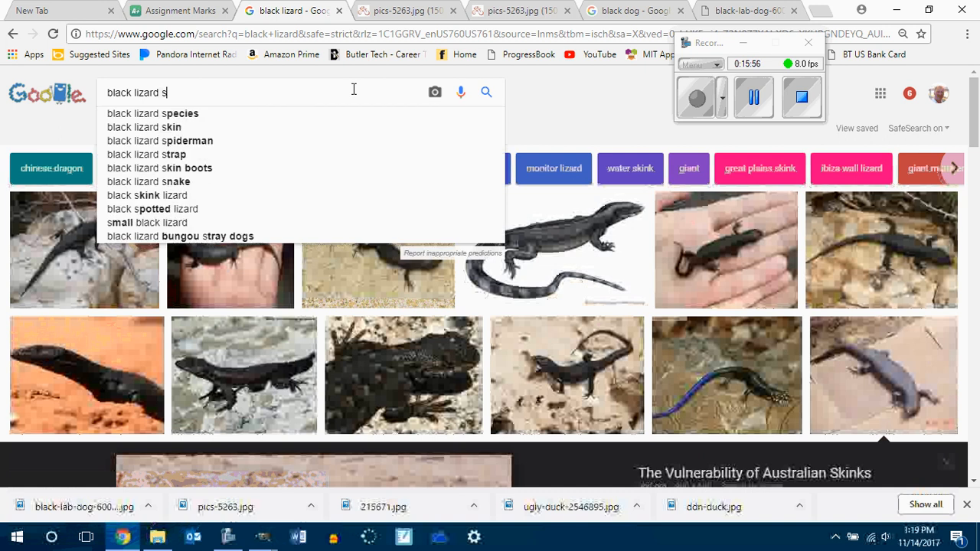
{"action": "key", "text": "BackSpace"}
{"action": "key", "text": "BackSpace"}
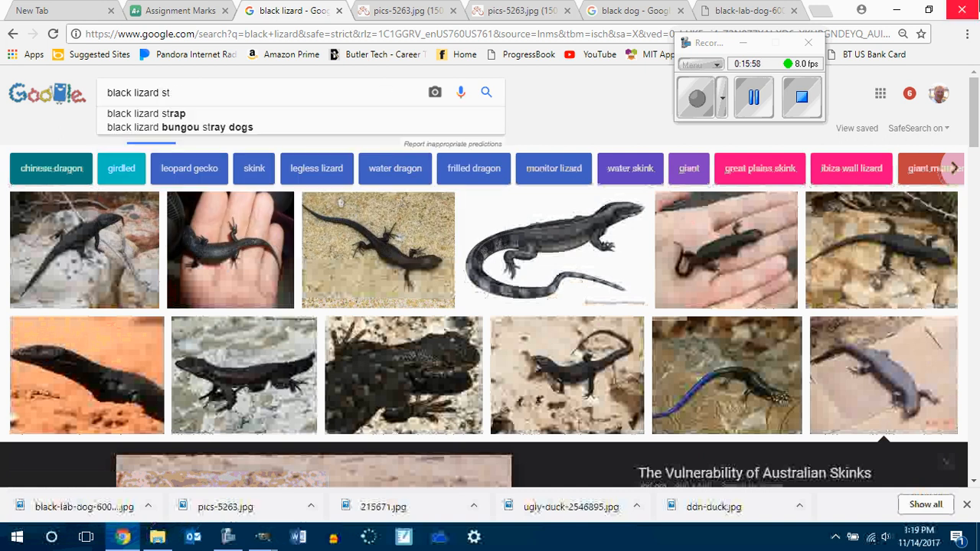
{"action": "type", "text": "raight"}
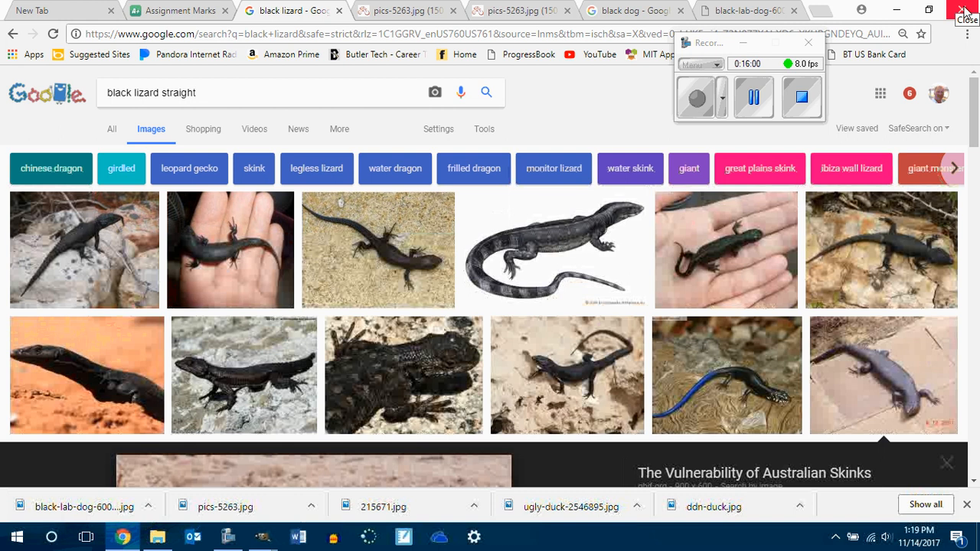
{"action": "type", "text": " on"}
{"action": "key", "text": "Return"}
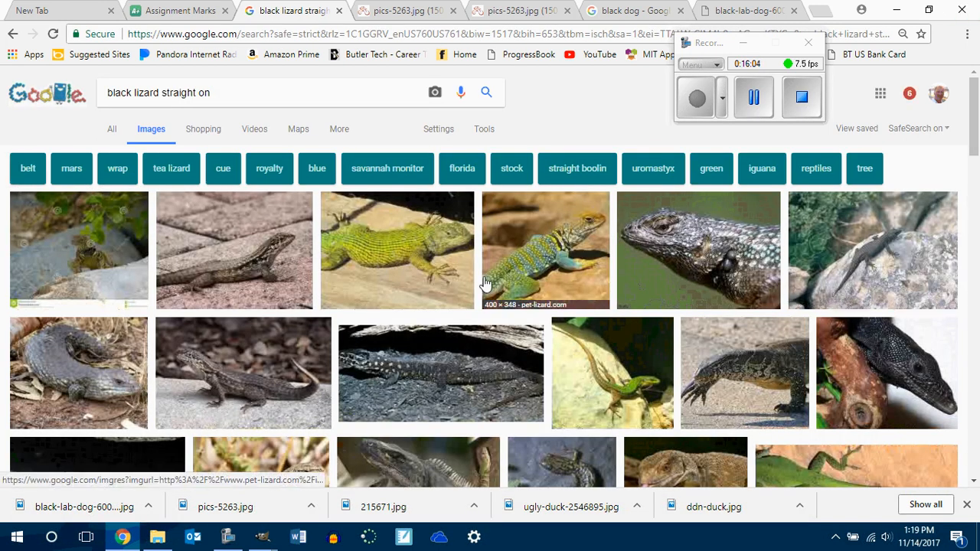
Step: Find The Planet D's close-up of a marine iguana's head among the results and open its full-size image
{"action": "scroll", "coordinate": [521, 354], "scroll_direction": "down", "scroll_amount": 1}
{"action": "scroll", "coordinate": [521, 353], "scroll_direction": "down", "scroll_amount": 2}
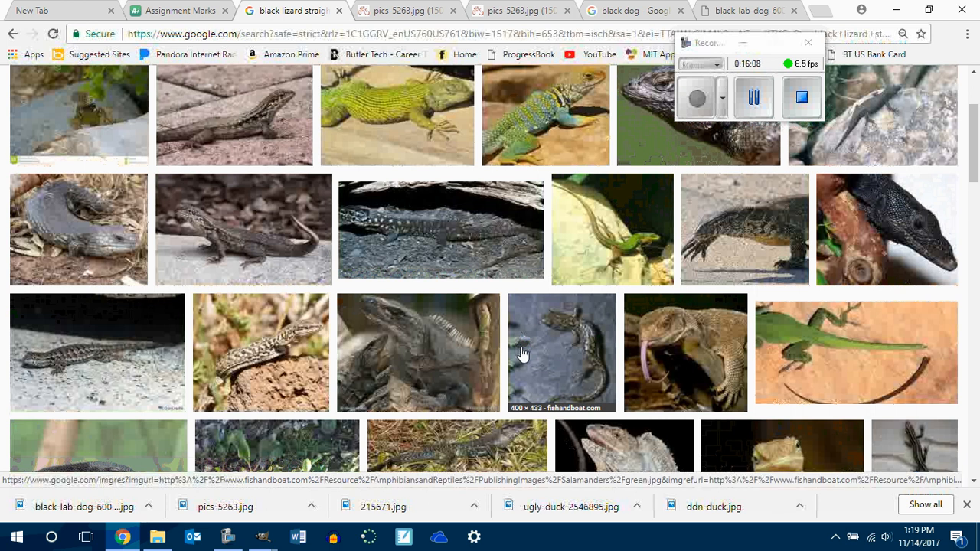
{"action": "scroll", "coordinate": [521, 354], "scroll_direction": "down", "scroll_amount": 3}
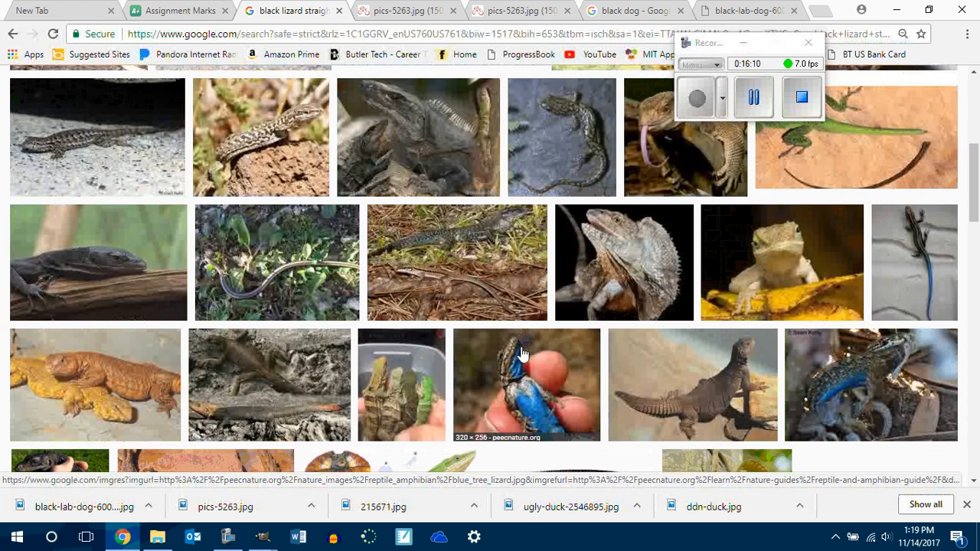
{"action": "scroll", "coordinate": [521, 353], "scroll_direction": "down", "scroll_amount": 1}
{"action": "scroll", "coordinate": [521, 354], "scroll_direction": "down", "scroll_amount": 3}
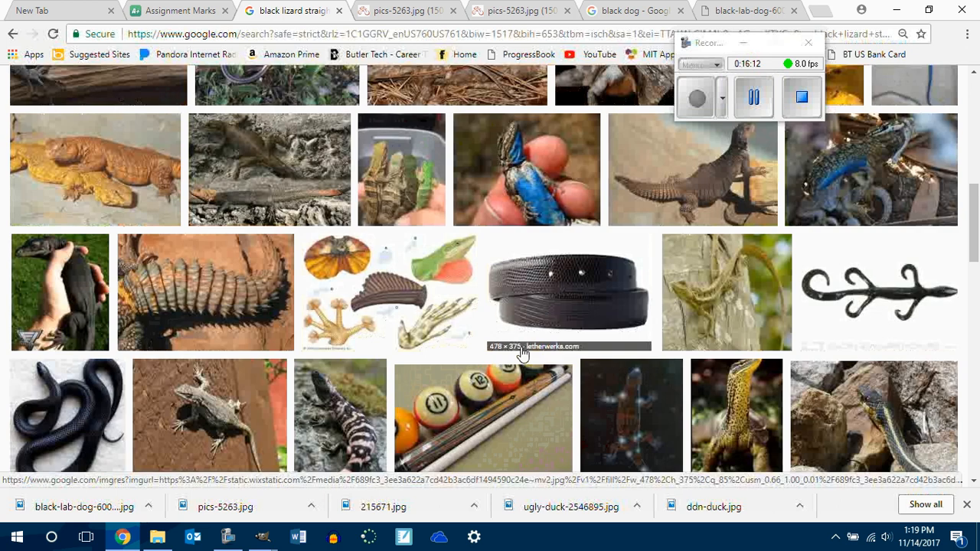
{"action": "scroll", "coordinate": [521, 353], "scroll_direction": "down", "scroll_amount": 2}
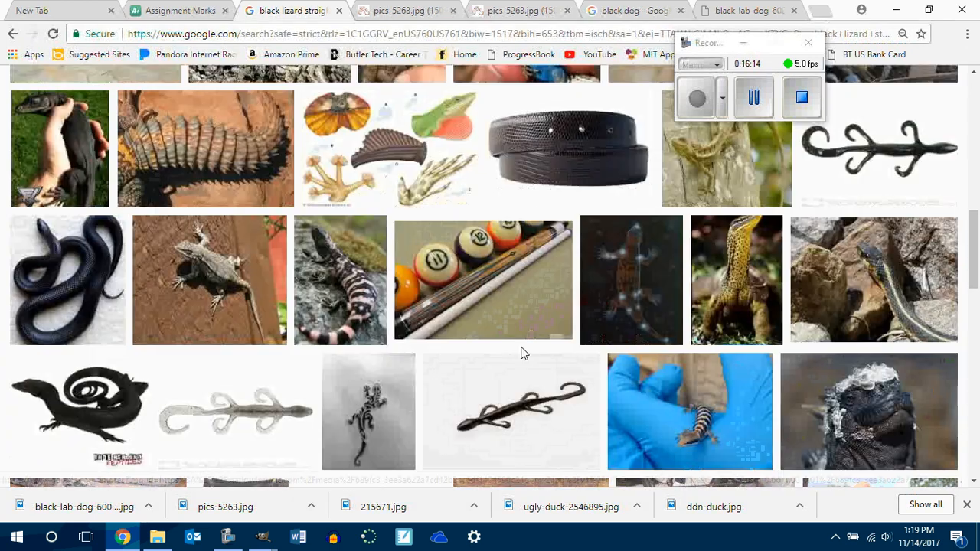
{"action": "scroll", "coordinate": [521, 354], "scroll_direction": "up", "scroll_amount": 2}
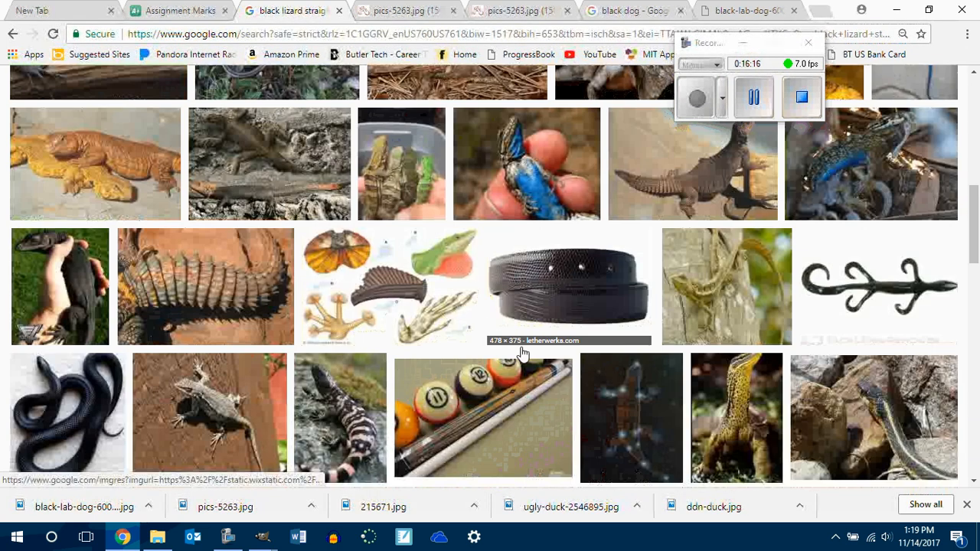
{"action": "scroll", "coordinate": [520, 353], "scroll_direction": "down", "scroll_amount": 1}
{"action": "scroll", "coordinate": [521, 354], "scroll_direction": "down", "scroll_amount": 2}
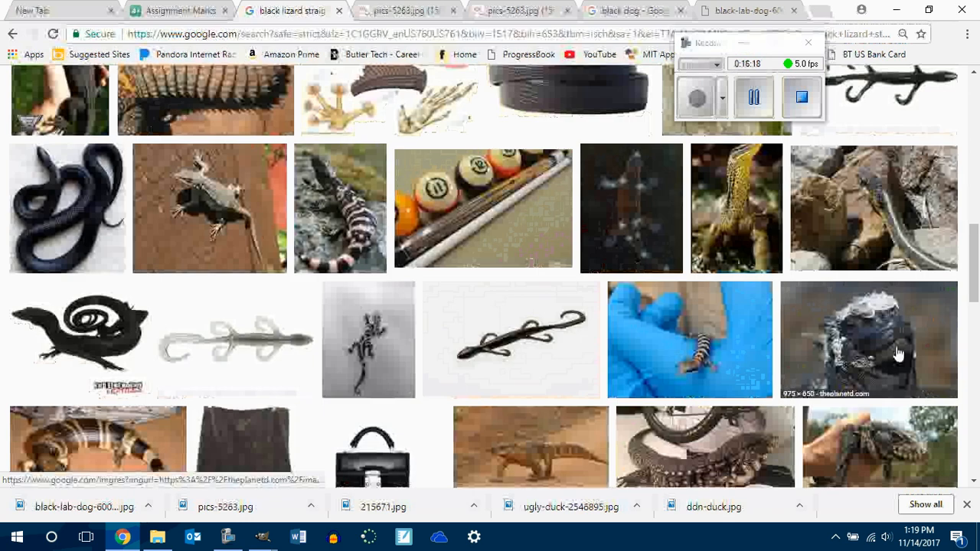
{"action": "left_click", "coordinate": [897, 354]}
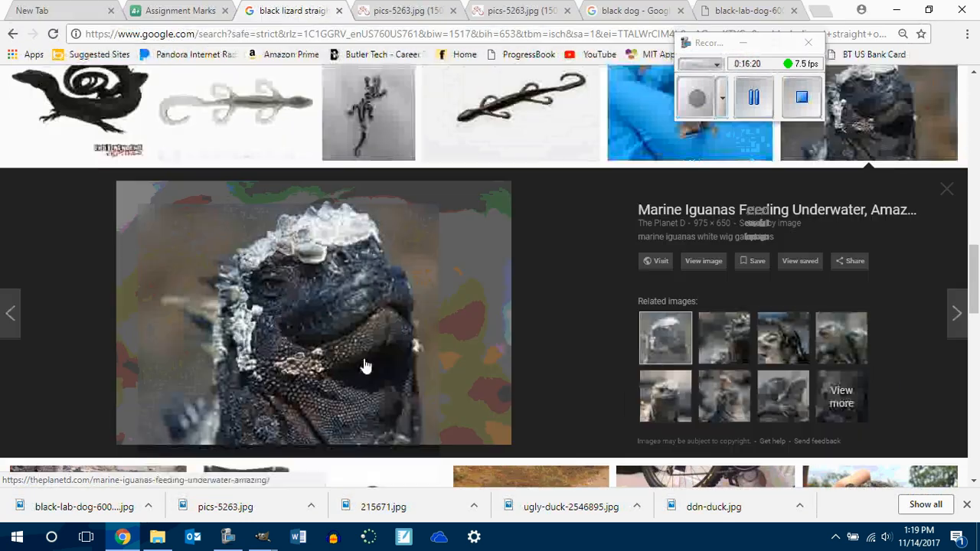
{"action": "left_click", "coordinate": [705, 261]}
Step: Save the iguana image as Galapagos-Islands-isabella-island-day-2-304 in Documents > 2017-2018 > P6 Gimp Q2 > Gimp P6 Q2 2017 > W2 Add Alpha Channel
{"action": "right_click", "coordinate": [514, 286]}
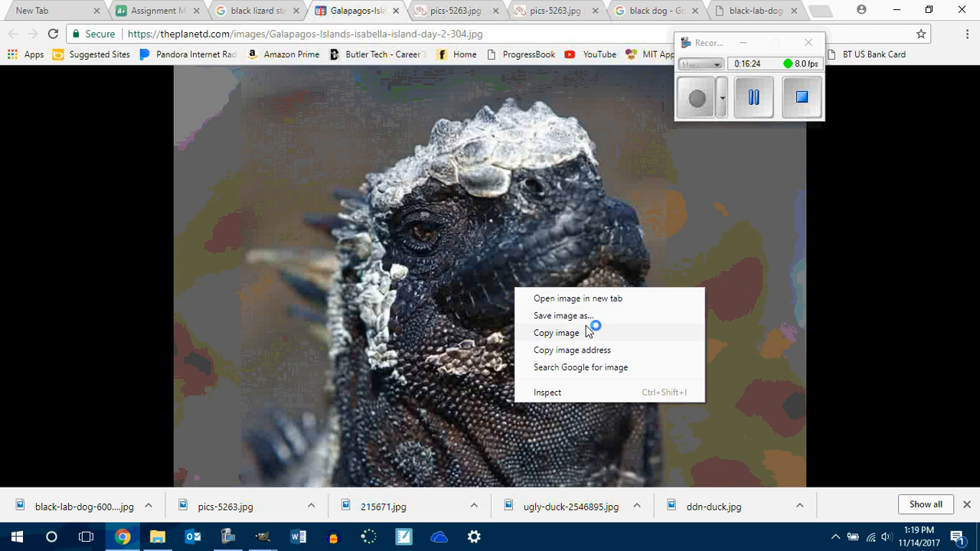
{"action": "left_click", "coordinate": [585, 316]}
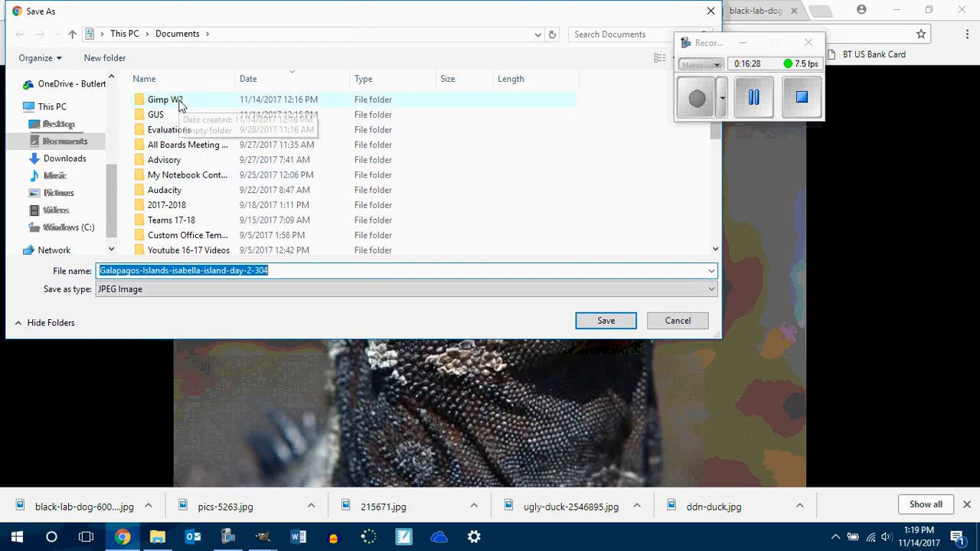
{"action": "double_click", "coordinate": [175, 205]}
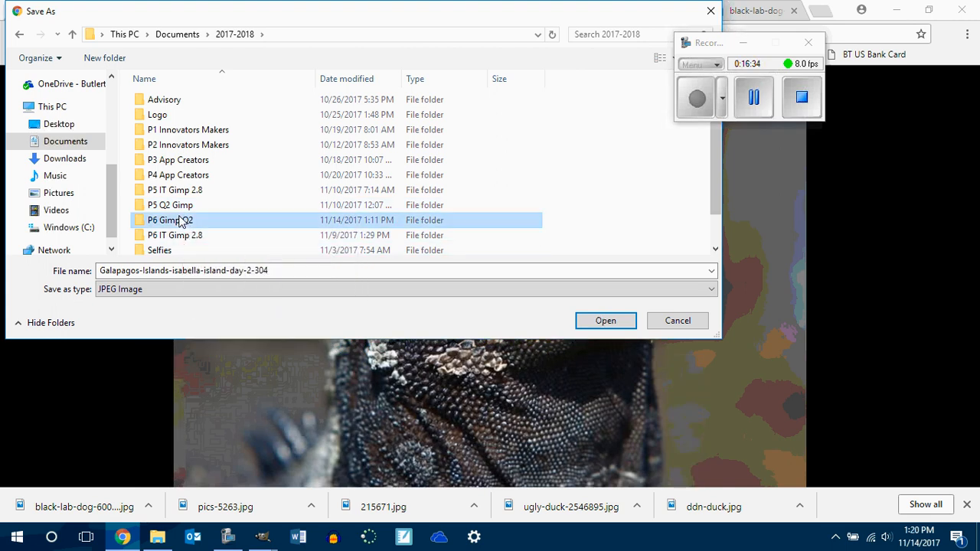
{"action": "double_click", "coordinate": [182, 219]}
{"action": "double_click", "coordinate": [170, 123]}
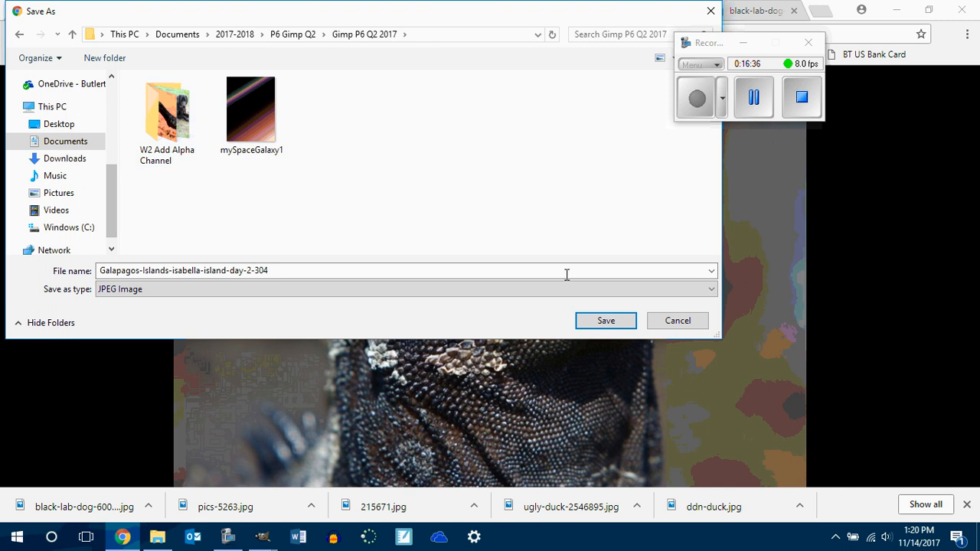
{"action": "double_click", "coordinate": [165, 119]}
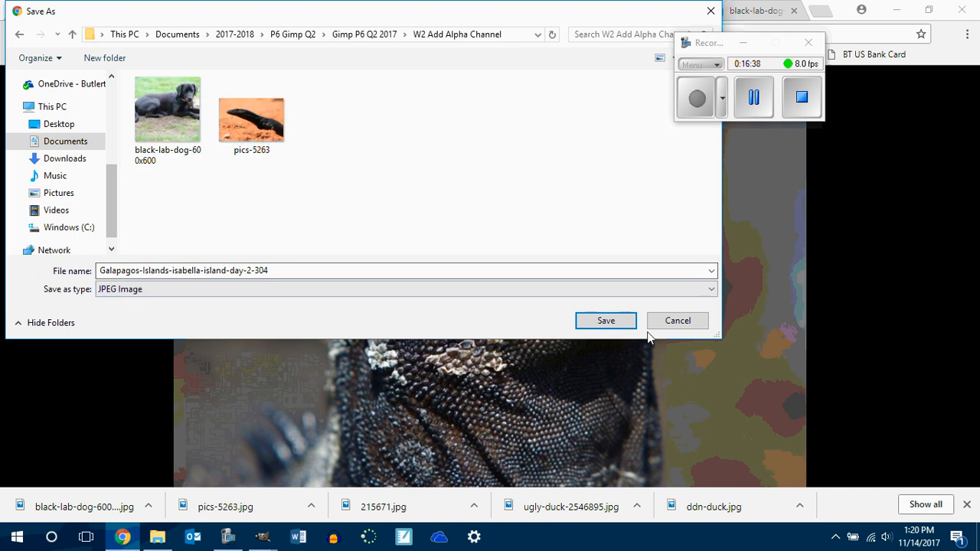
{"action": "left_click", "coordinate": [606, 320]}
Step: From the W2 Add Alpha Channel folder in File Explorer, open Galapagos-Islands-isabella-island-day-2-304 with GNU Image Manipulation Program and switch to GIMP
{"action": "left_click", "coordinate": [157, 535]}
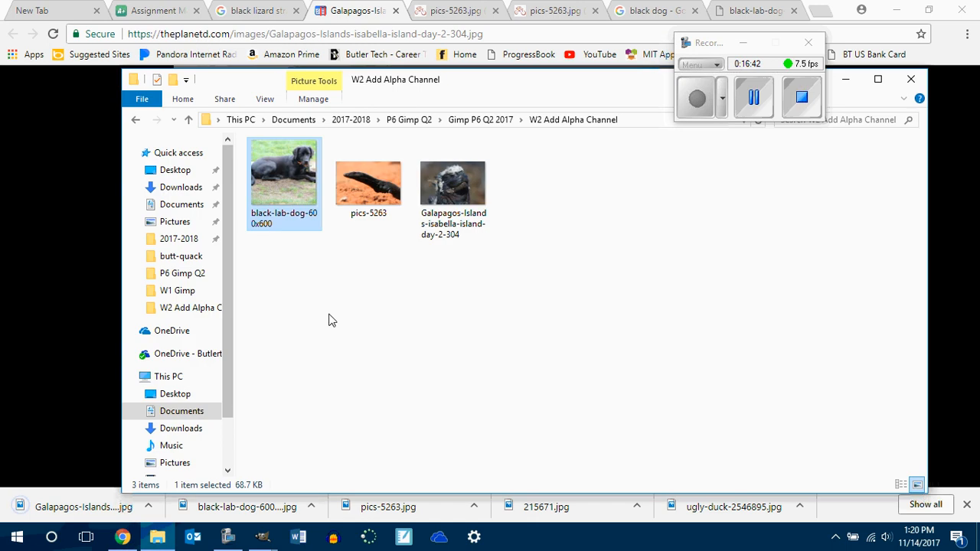
{"action": "right_click", "coordinate": [450, 150]}
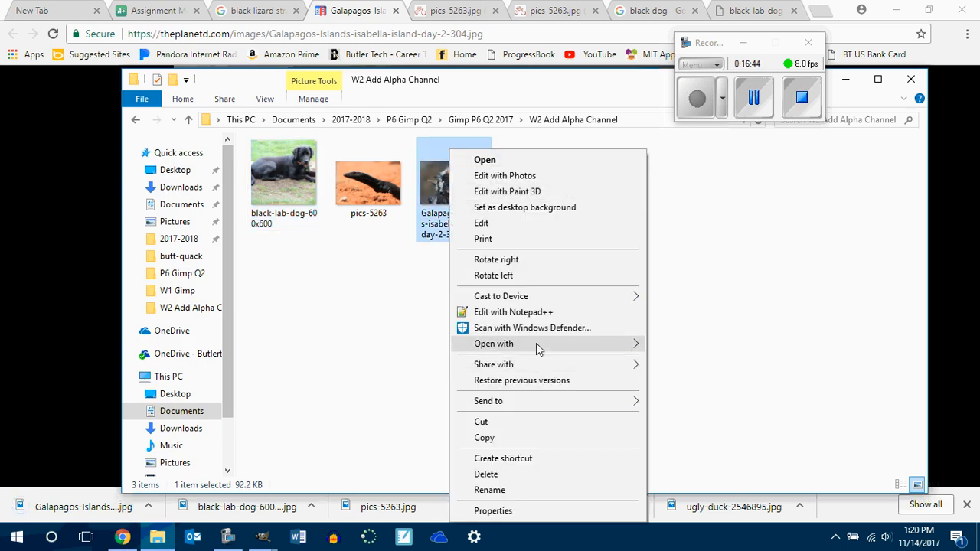
{"action": "mouse_move", "coordinate": [535, 343]}
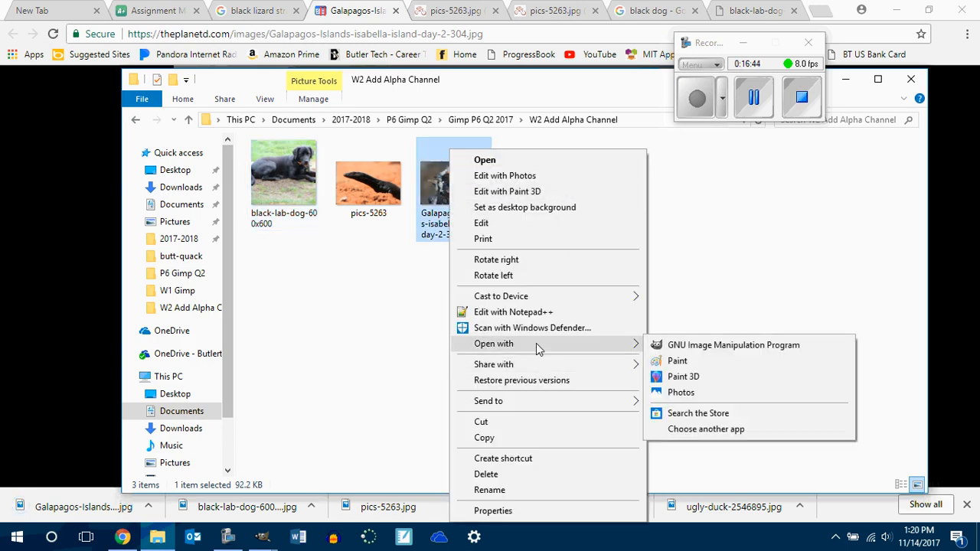
{"action": "left_click", "coordinate": [729, 345]}
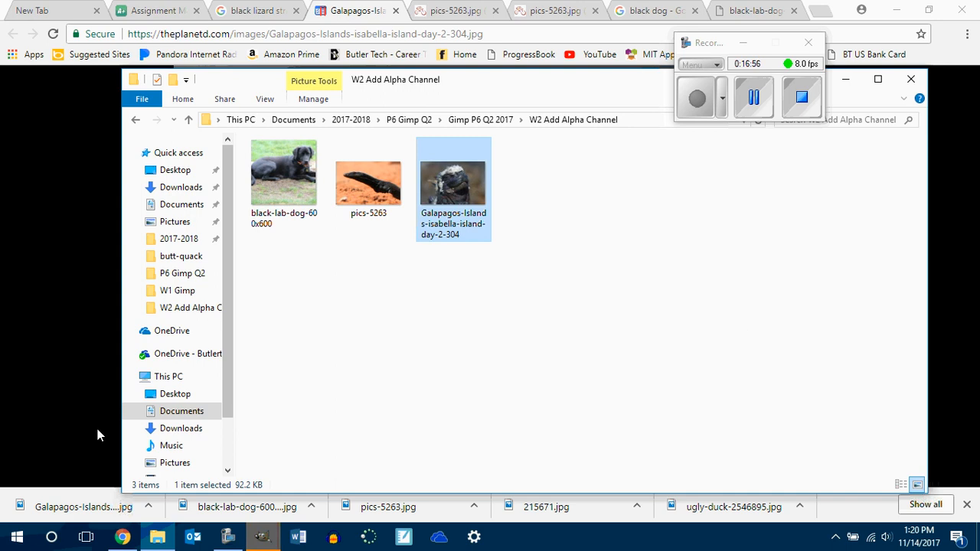
{"action": "left_click", "coordinate": [260, 538]}
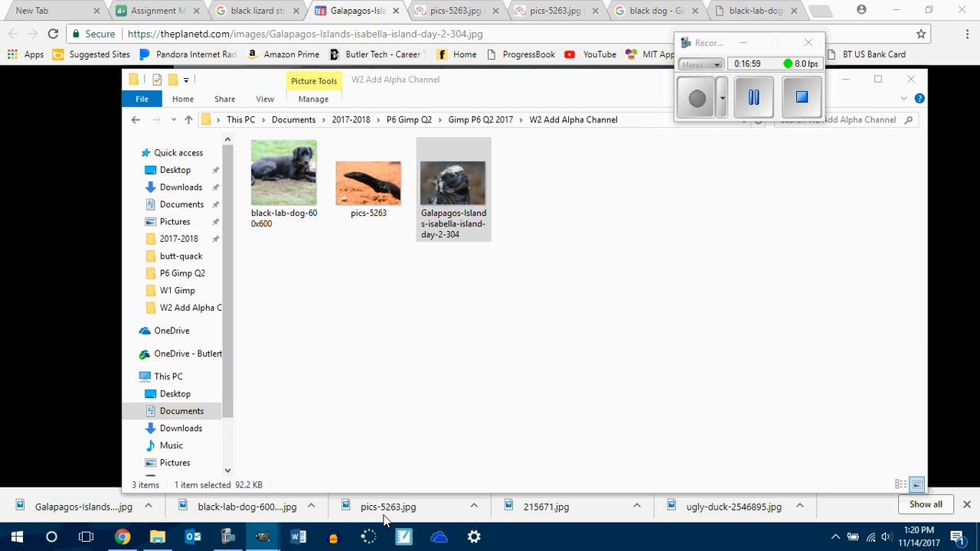
Step: In the Galapagos-Islands-isabella-island-day-2-304 image, outline the iguana's head, spines and neck with Scissors Select and convert the closed outline to a selection
{"action": "left_click", "coordinate": [260, 538]}
{"action": "left_click", "coordinate": [427, 490]}
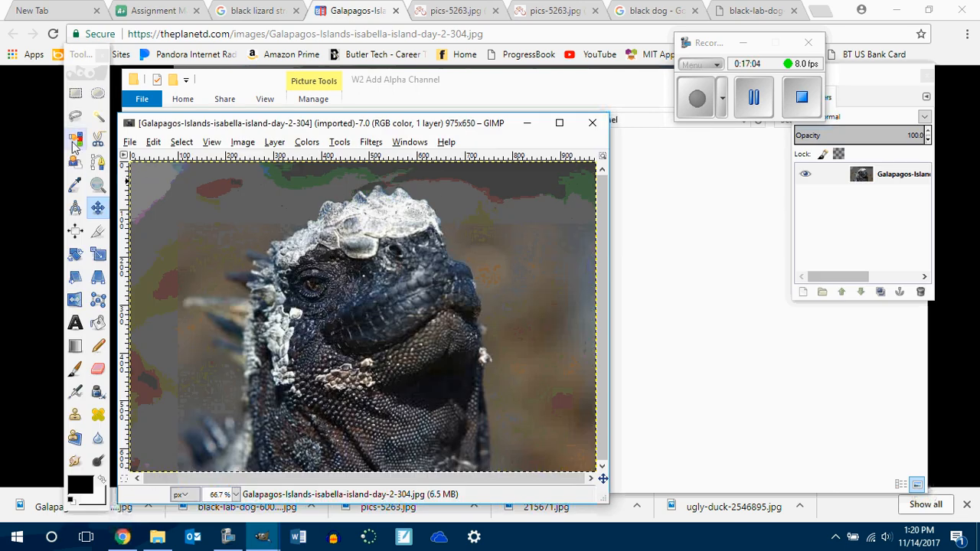
{"action": "left_click", "coordinate": [75, 115]}
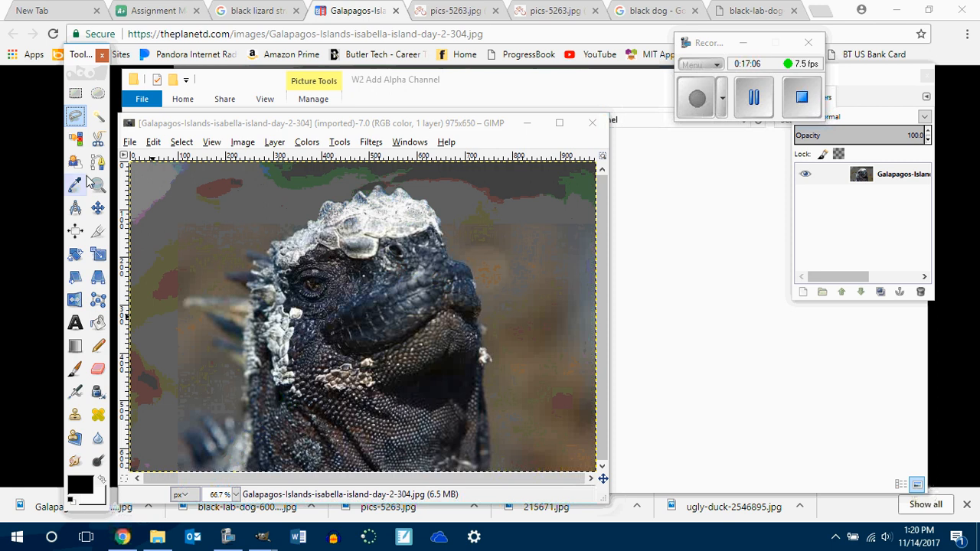
{"action": "left_click", "coordinate": [98, 139]}
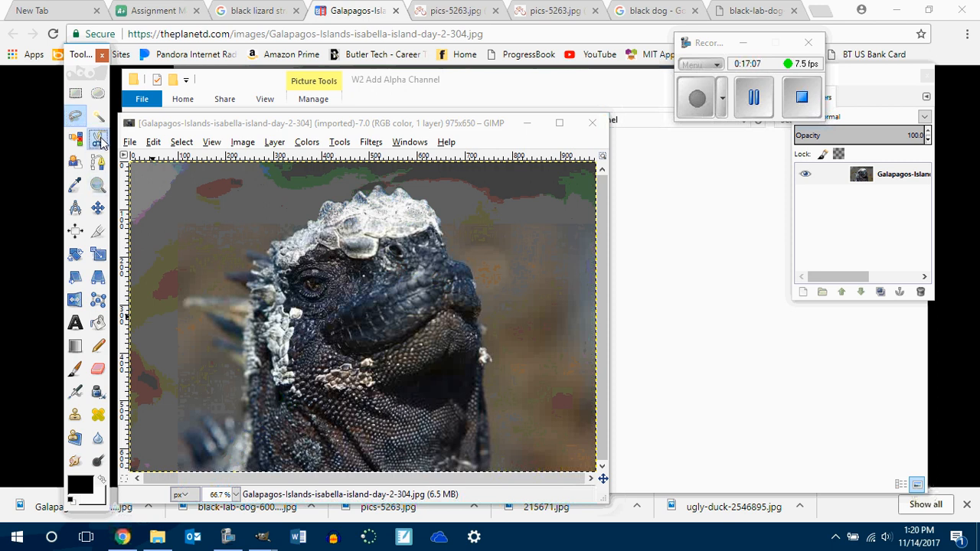
{"action": "left_click", "coordinate": [192, 452]}
{"action": "left_click", "coordinate": [209, 437]}
{"action": "left_click", "coordinate": [233, 422]}
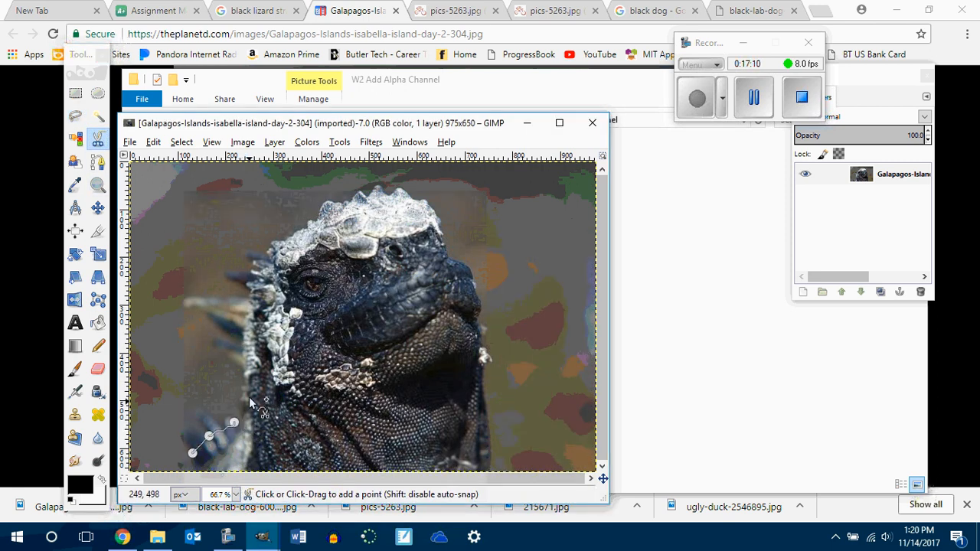
{"action": "left_click", "coordinate": [242, 355]}
{"action": "left_click", "coordinate": [208, 345]}
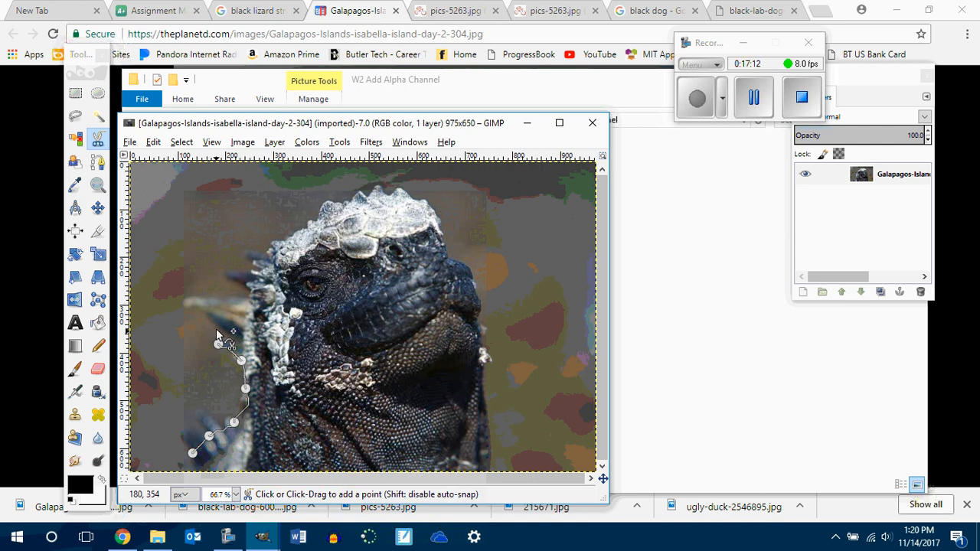
{"action": "left_click", "coordinate": [205, 317]}
{"action": "left_click", "coordinate": [191, 299]}
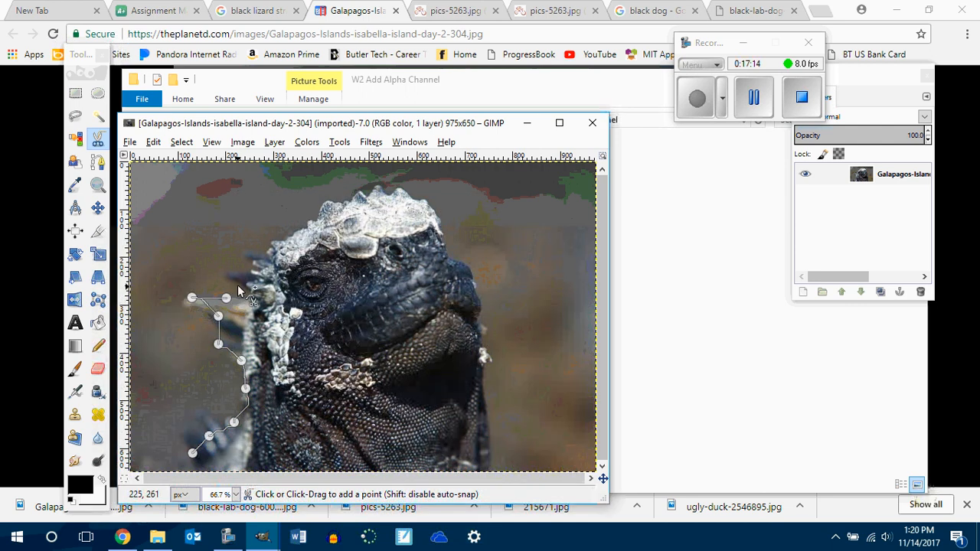
{"action": "left_click", "coordinate": [296, 233]}
{"action": "left_click", "coordinate": [328, 211]}
{"action": "left_click", "coordinate": [332, 202]}
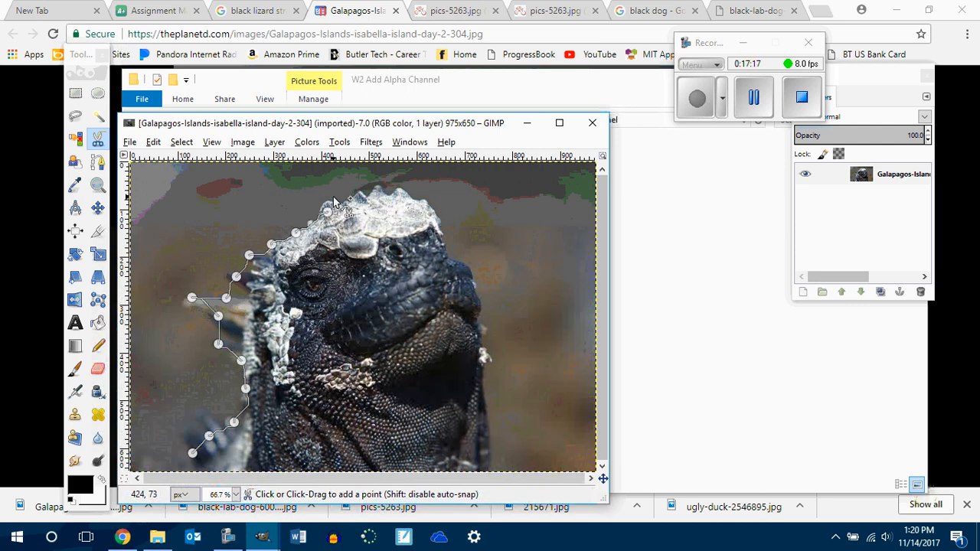
{"action": "left_click", "coordinate": [372, 197]}
{"action": "left_click", "coordinate": [395, 191]}
{"action": "left_click", "coordinate": [405, 191]}
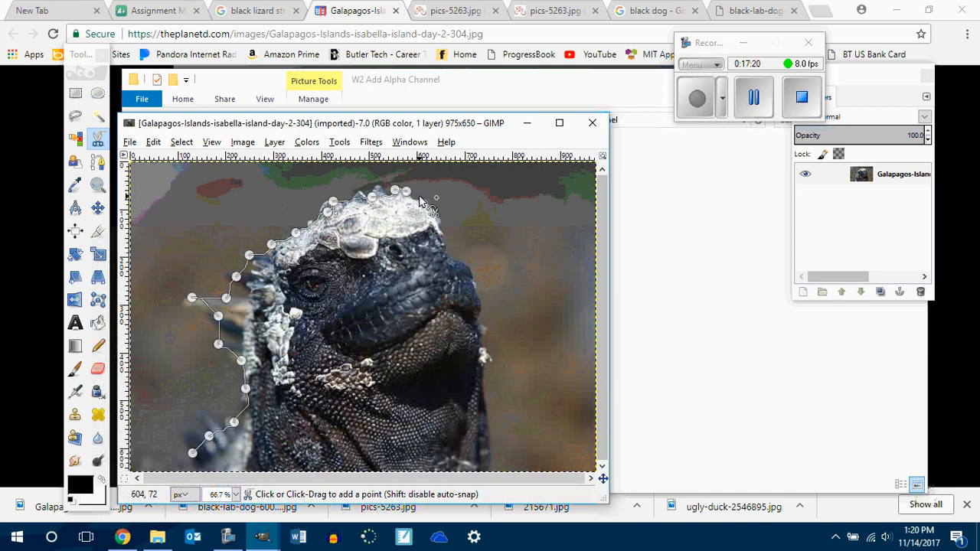
{"action": "left_click", "coordinate": [420, 197]}
{"action": "left_click", "coordinate": [434, 212]}
{"action": "left_click", "coordinate": [440, 232]}
{"action": "left_click", "coordinate": [448, 256]}
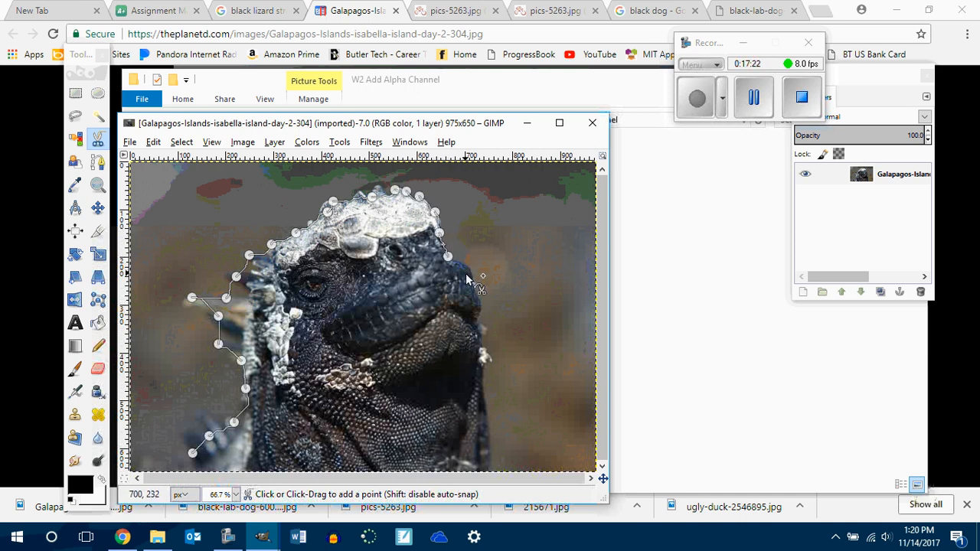
{"action": "left_click", "coordinate": [483, 304]}
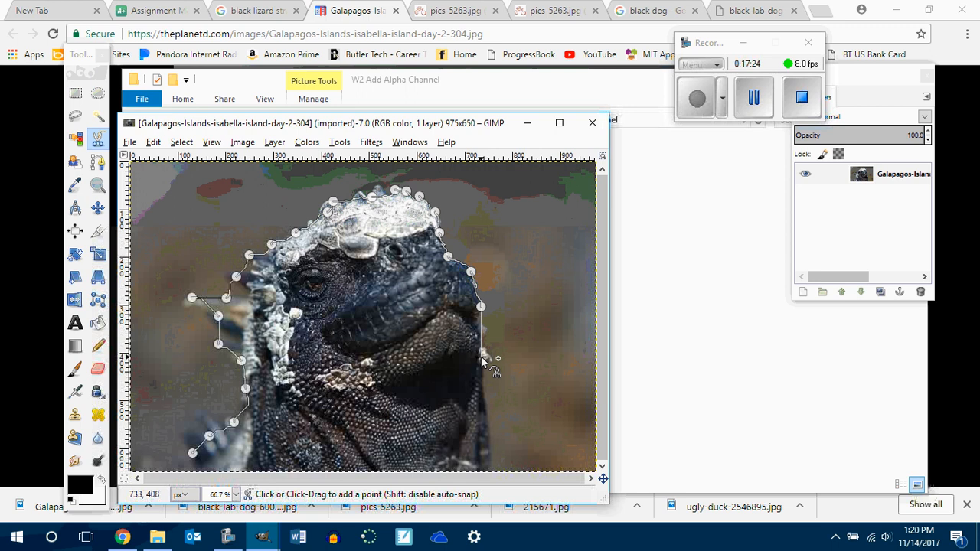
{"action": "left_click", "coordinate": [484, 399]}
{"action": "left_click", "coordinate": [487, 437]}
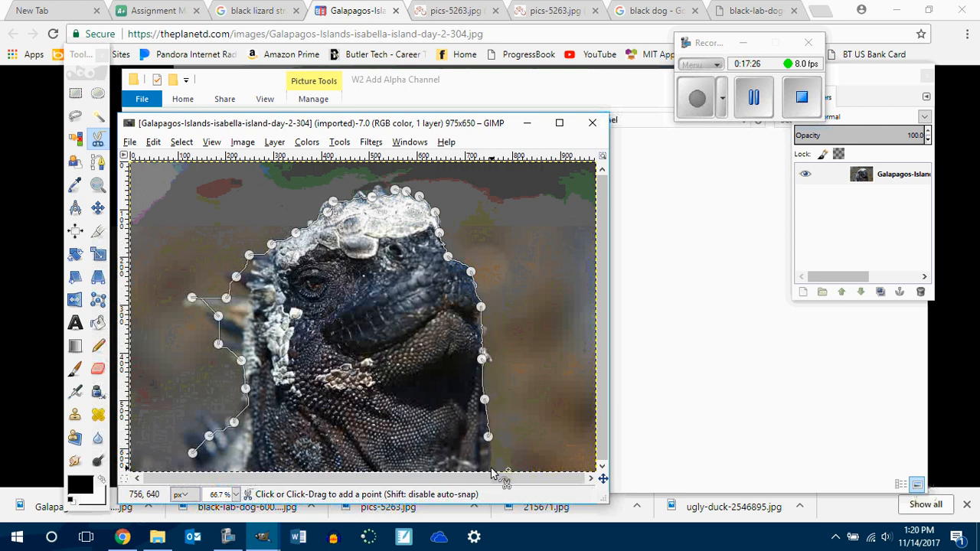
{"action": "left_click", "coordinate": [489, 468]}
{"action": "left_click", "coordinate": [424, 466]}
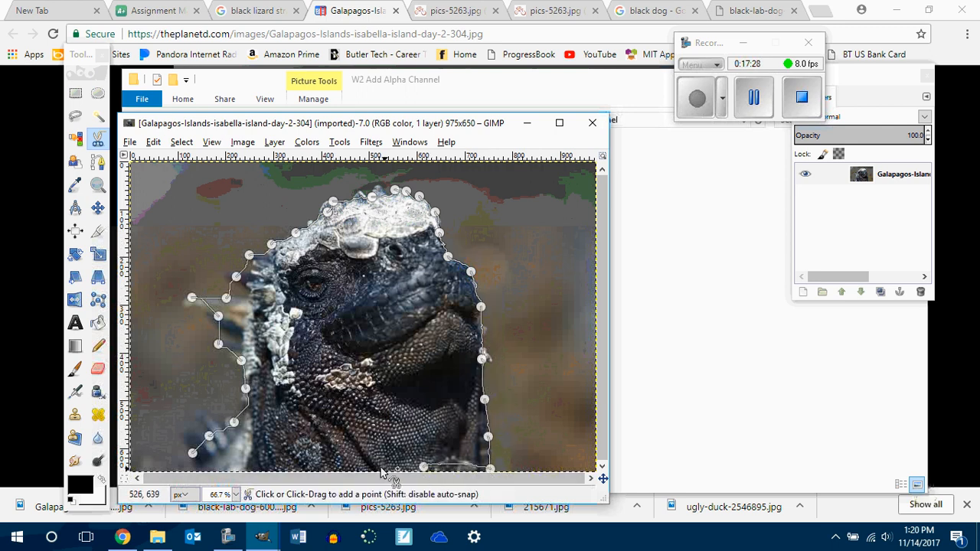
{"action": "left_click", "coordinate": [351, 465]}
{"action": "left_click", "coordinate": [291, 468]}
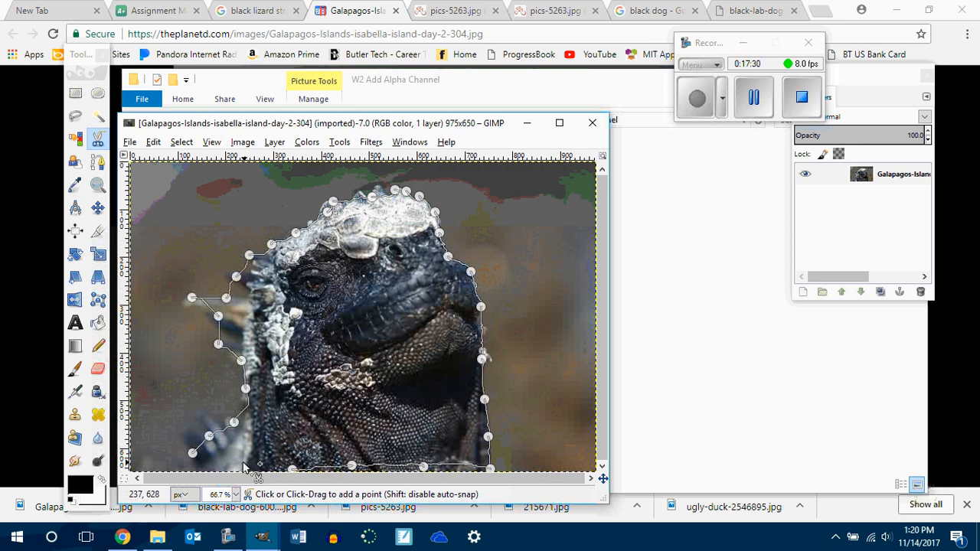
{"action": "left_click", "coordinate": [237, 464]}
{"action": "left_click", "coordinate": [192, 453]}
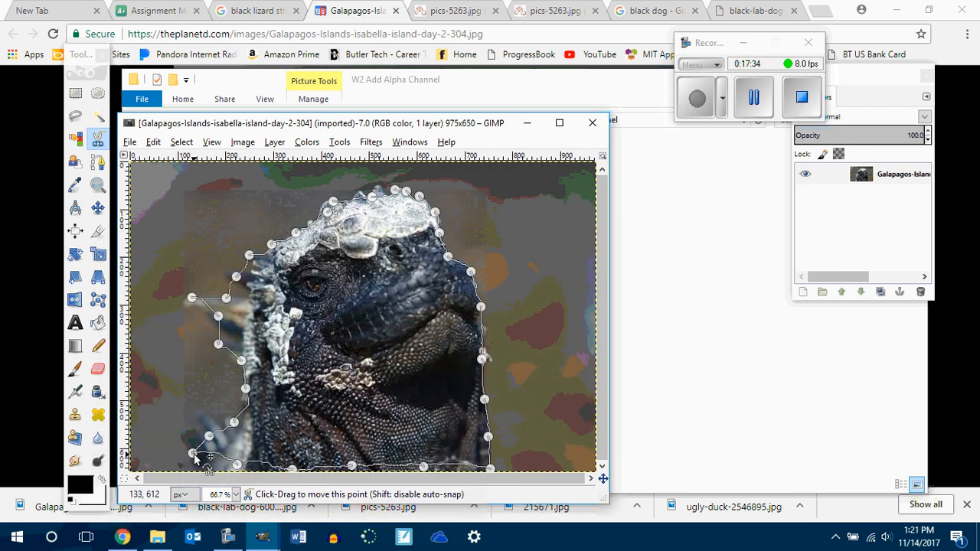
{"action": "left_click", "coordinate": [369, 377]}
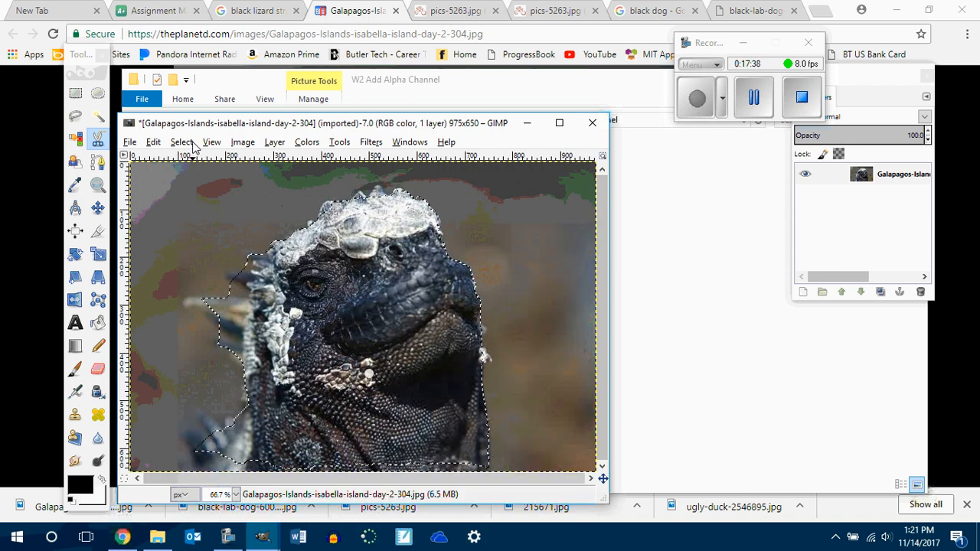
Step: Add an alpha channel to the iguana layer and maximize the image window with the toolbox moved clear of the picture
{"action": "right_click", "coordinate": [861, 188]}
{"action": "left_click", "coordinate": [832, 320]}
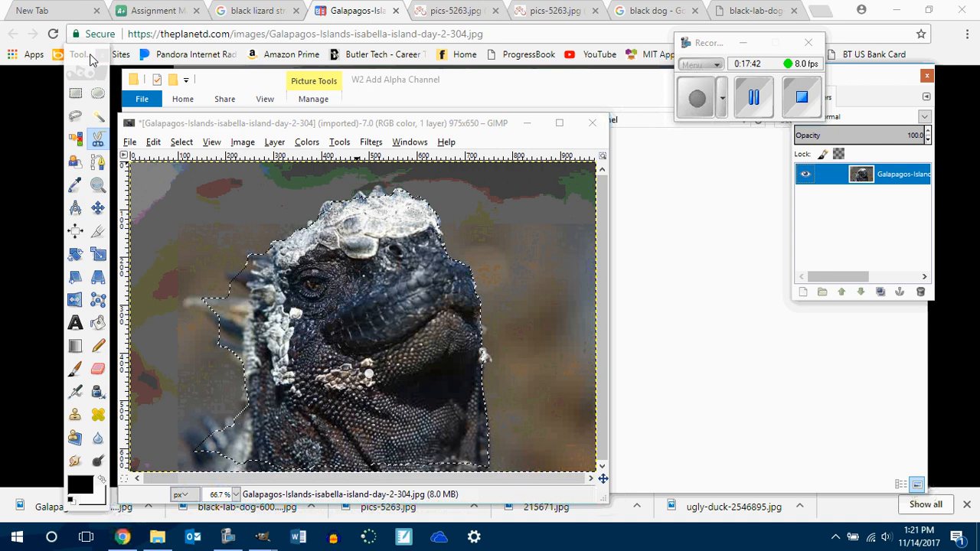
{"action": "left_click_drag", "start_coordinate": [89, 58], "coordinate": [63, 69]}
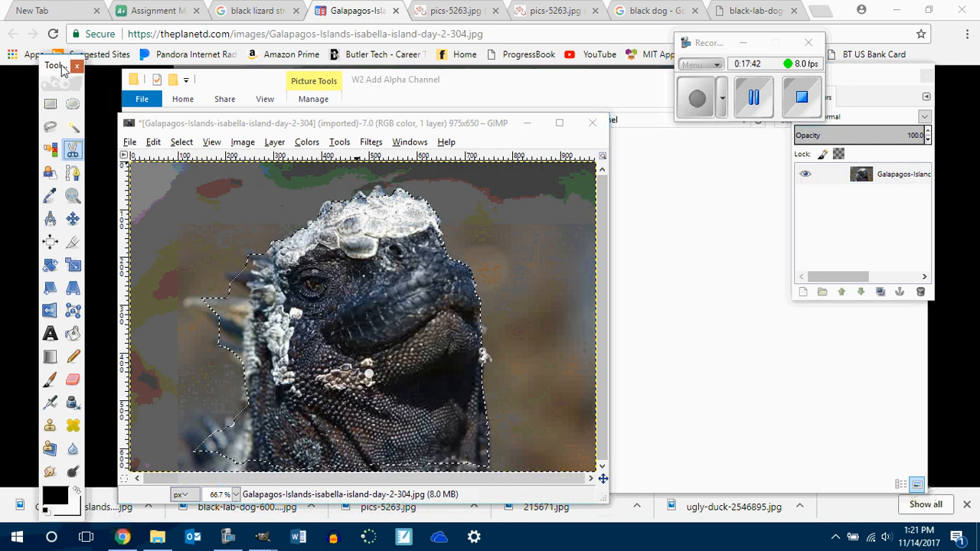
{"action": "left_click", "coordinate": [558, 123]}
Step: Invert the selection and delete the background around the iguana's head
{"action": "left_click", "coordinate": [71, 26]}
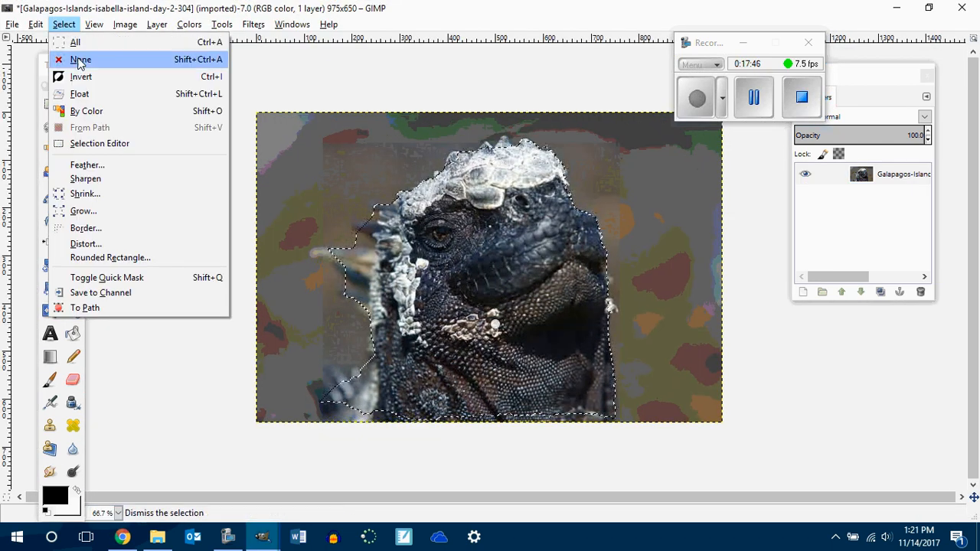
{"action": "left_click", "coordinate": [81, 78]}
{"action": "key", "text": "Delete"}
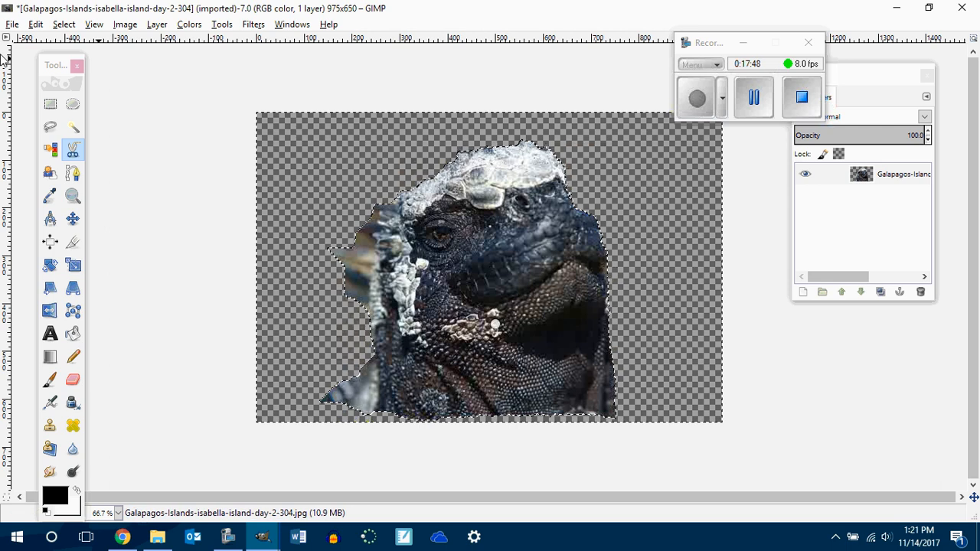
Step: Select a rectangle around the whole cut-out iguana head and copy it
{"action": "left_click", "coordinate": [50, 103]}
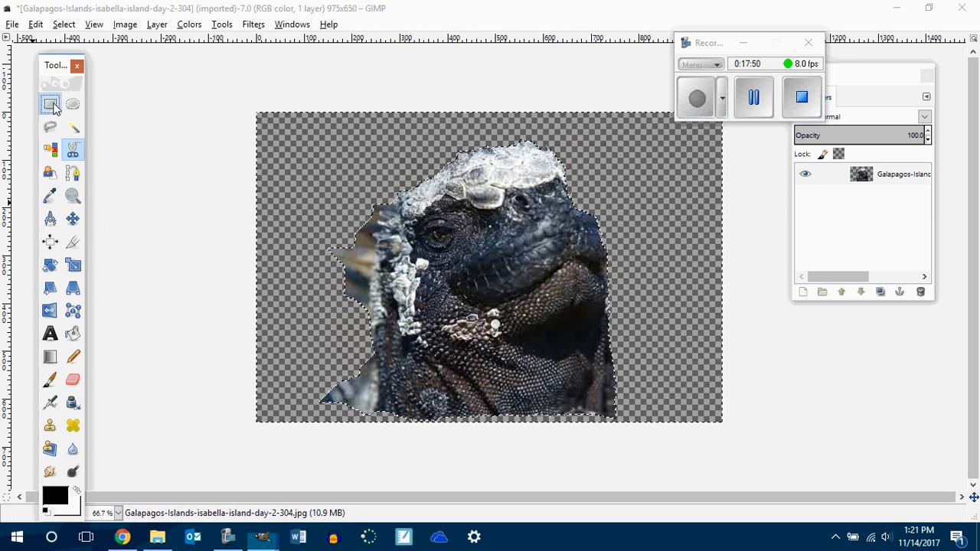
{"action": "left_click_drag", "start_coordinate": [310, 132], "coordinate": [633, 431]}
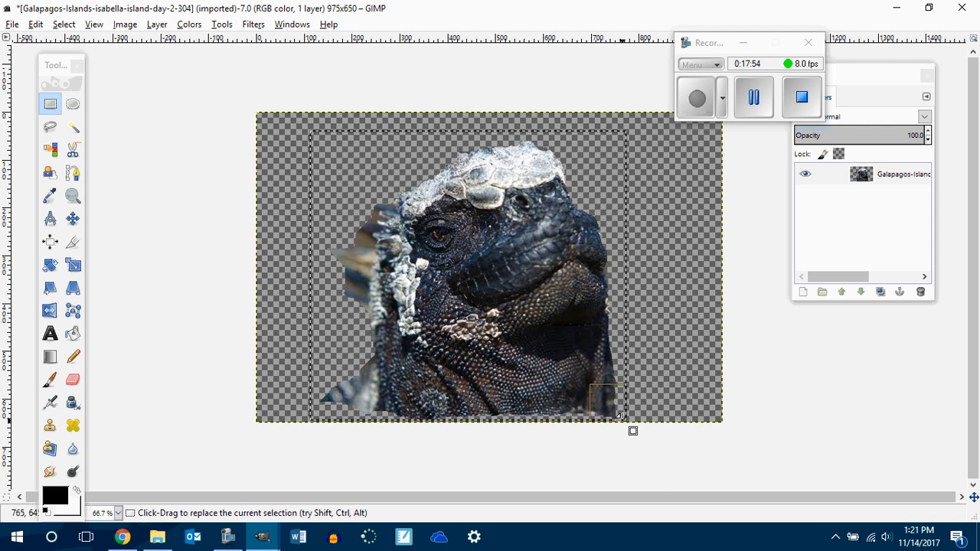
{"action": "key", "text": "ctrl+c"}
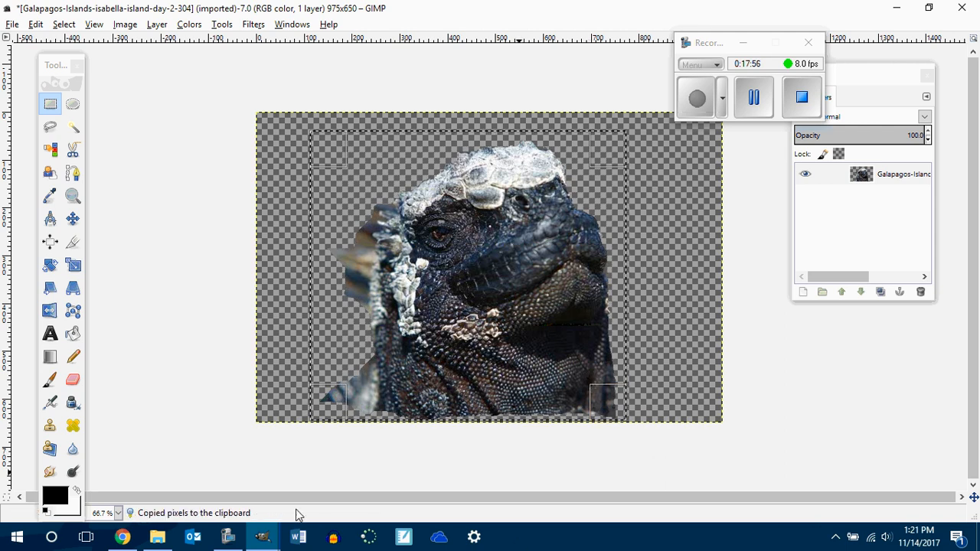
Step: Switch to the black-lab-dog-600x600 image and paste the copied iguana head into it
{"action": "left_click", "coordinate": [263, 537]}
{"action": "left_click", "coordinate": [272, 509]}
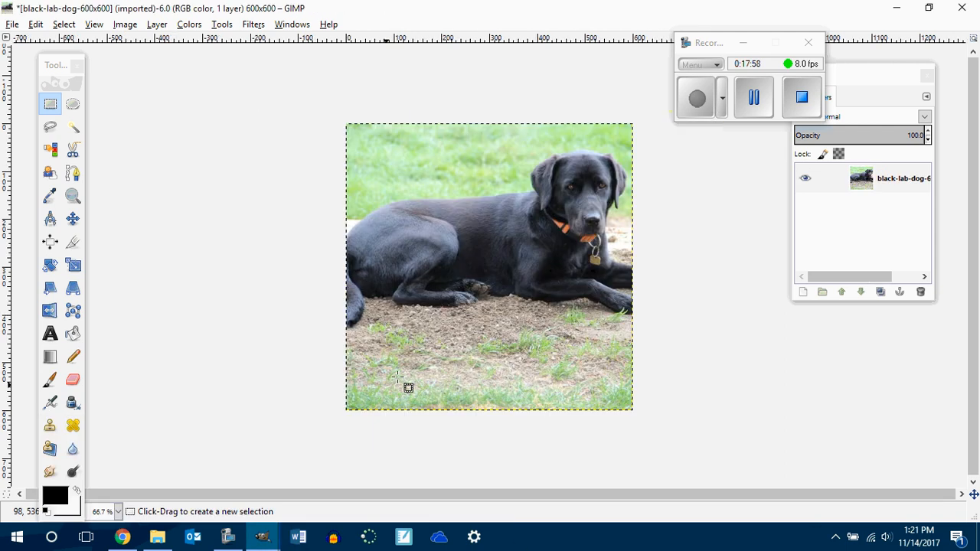
{"action": "left_click", "coordinate": [442, 297]}
{"action": "key", "text": "ctrl+v"}
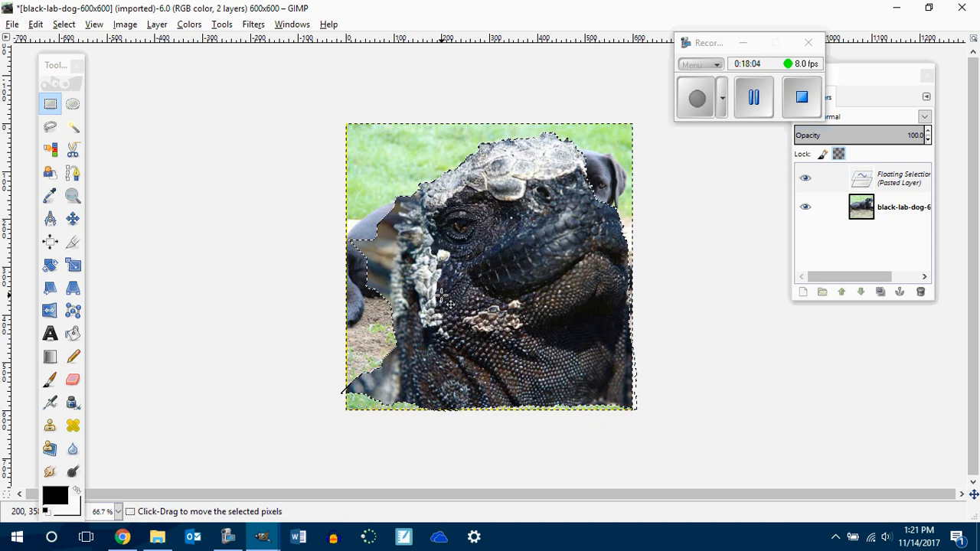
Step: Scale the pasted iguana head down to about 373 × 324 px and move it over the dog's head
{"action": "left_click", "coordinate": [73, 264]}
{"action": "left_click", "coordinate": [498, 284]}
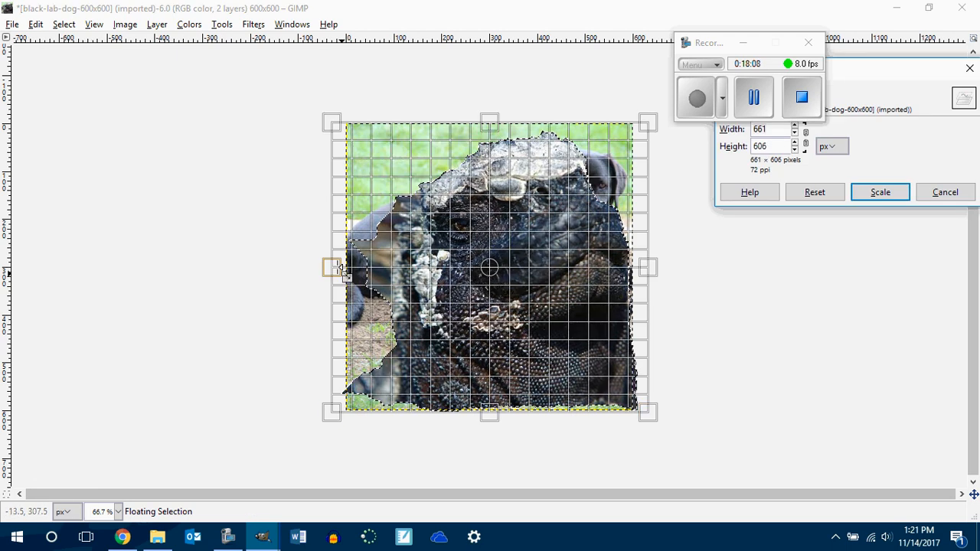
{"action": "left_click_drag", "start_coordinate": [346, 267], "coordinate": [442, 244]}
{"action": "left_click_drag", "start_coordinate": [545, 413], "coordinate": [566, 279]}
{"action": "left_click_drag", "start_coordinate": [646, 201], "coordinate": [616, 202]}
{"action": "left_click", "coordinate": [882, 198]}
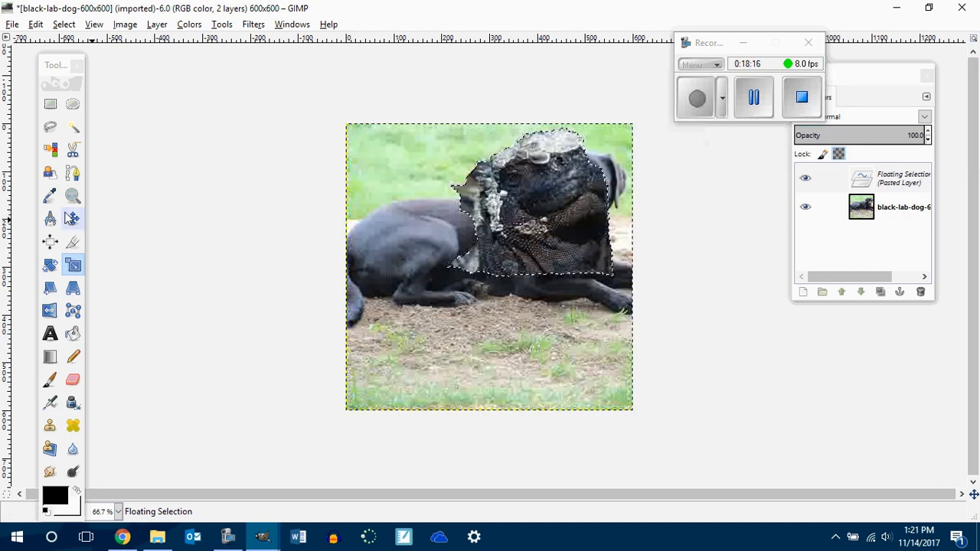
{"action": "left_click", "coordinate": [73, 218]}
{"action": "left_click_drag", "start_coordinate": [540, 201], "coordinate": [566, 206]}
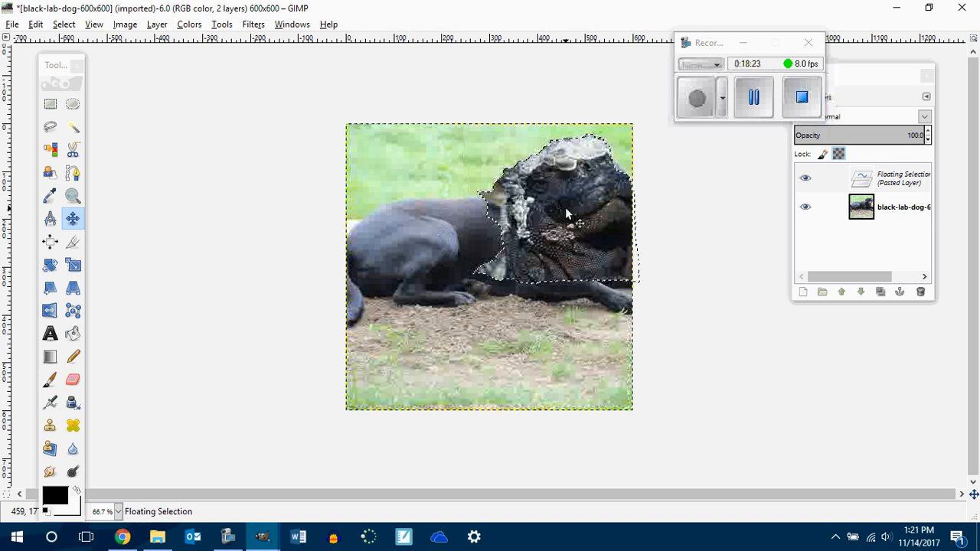
Step: Scale the floating iguana head down further to 246 × 215 px so it fits the dog's head
{"action": "left_click", "coordinate": [73, 266]}
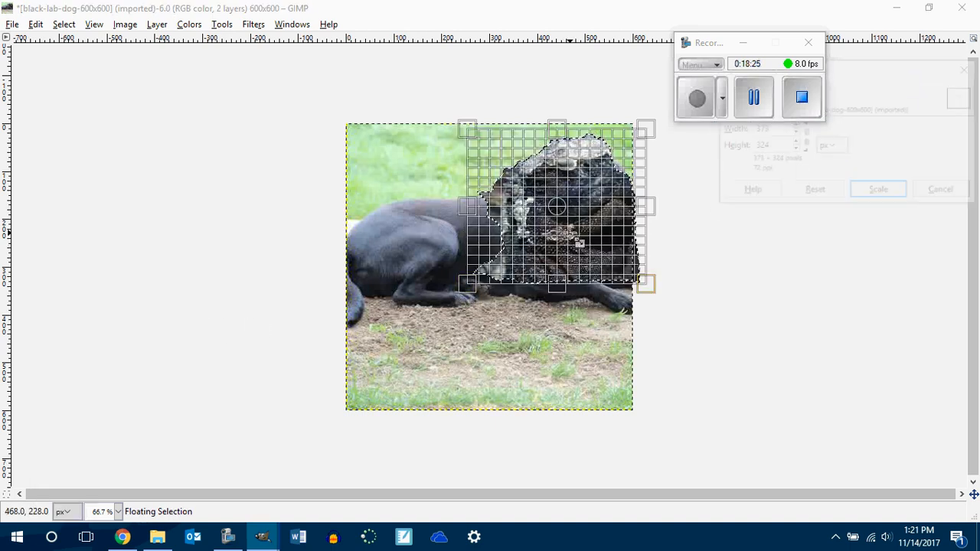
{"action": "left_click", "coordinate": [616, 259]}
{"action": "left_click_drag", "start_coordinate": [642, 211], "coordinate": [609, 211]}
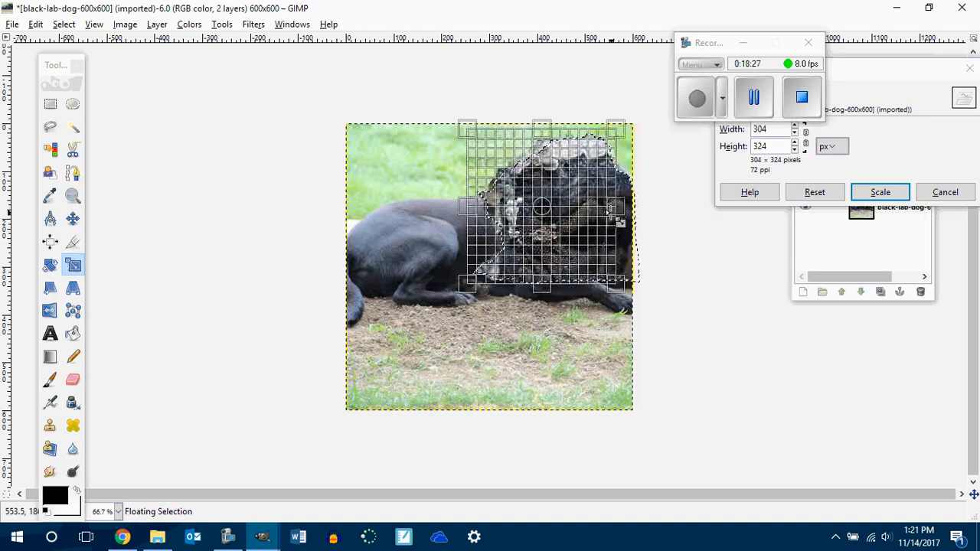
{"action": "left_click_drag", "start_coordinate": [468, 211], "coordinate": [511, 221]}
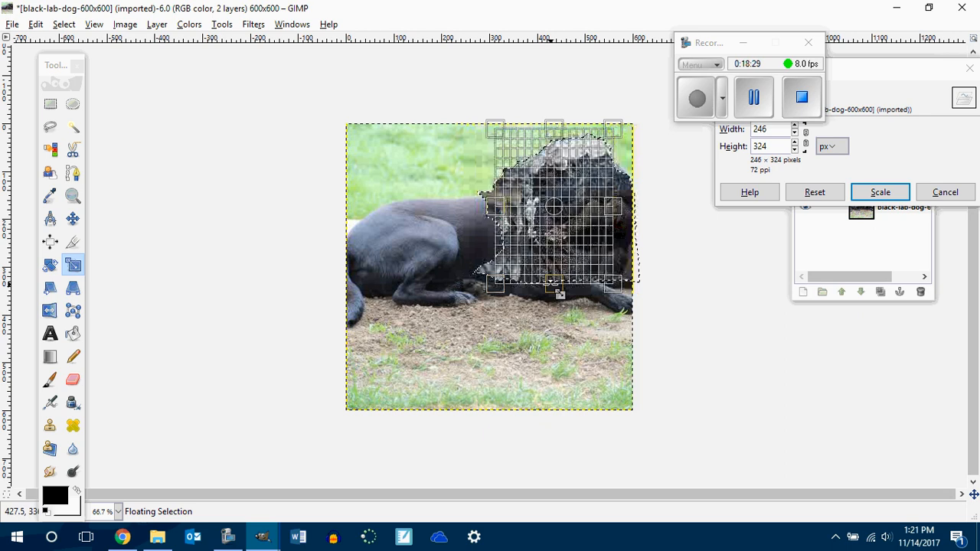
{"action": "left_click_drag", "start_coordinate": [553, 284], "coordinate": [573, 235]}
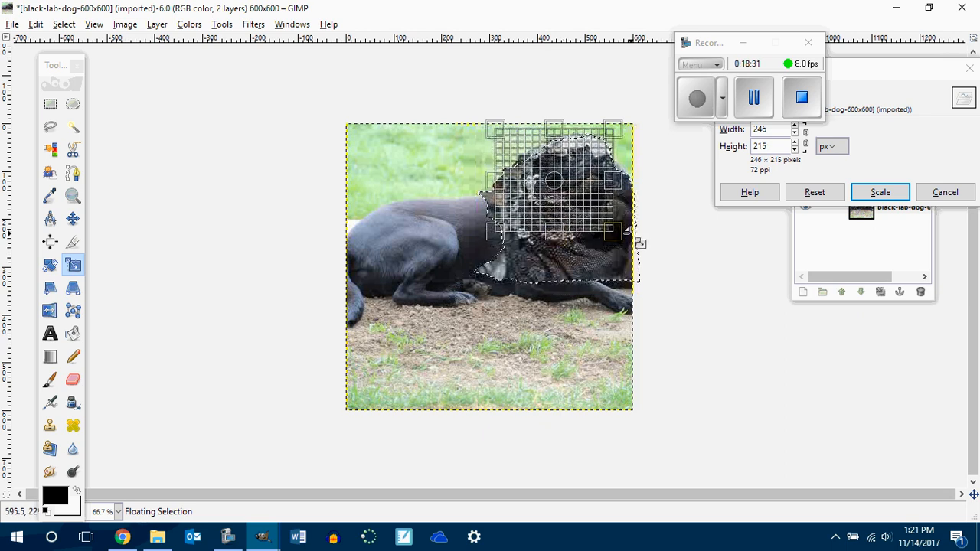
{"action": "left_click", "coordinate": [879, 192]}
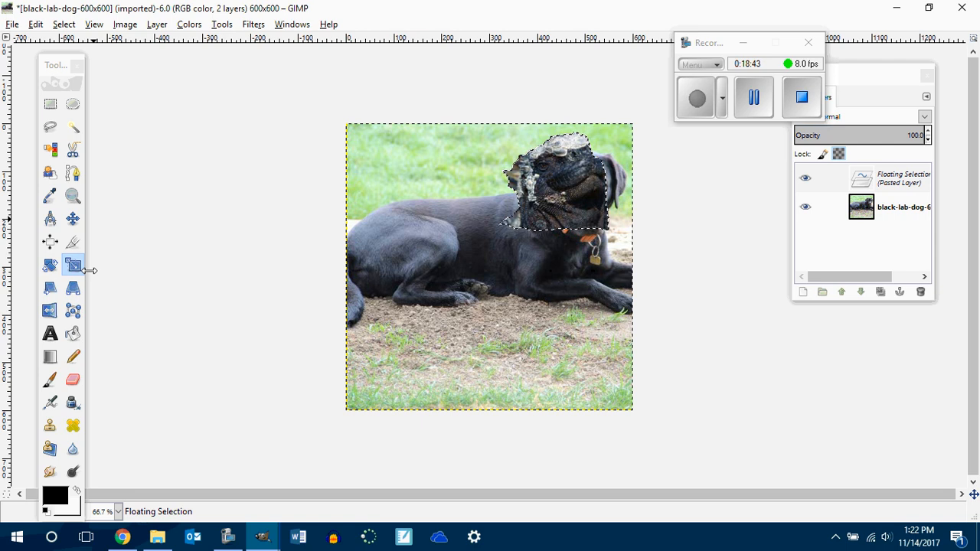
Step: Return to the Galapagos-Islands-isabella-island-day-2-304 image and undo the deletion of its background
{"action": "mouse_move", "coordinate": [263, 541]}
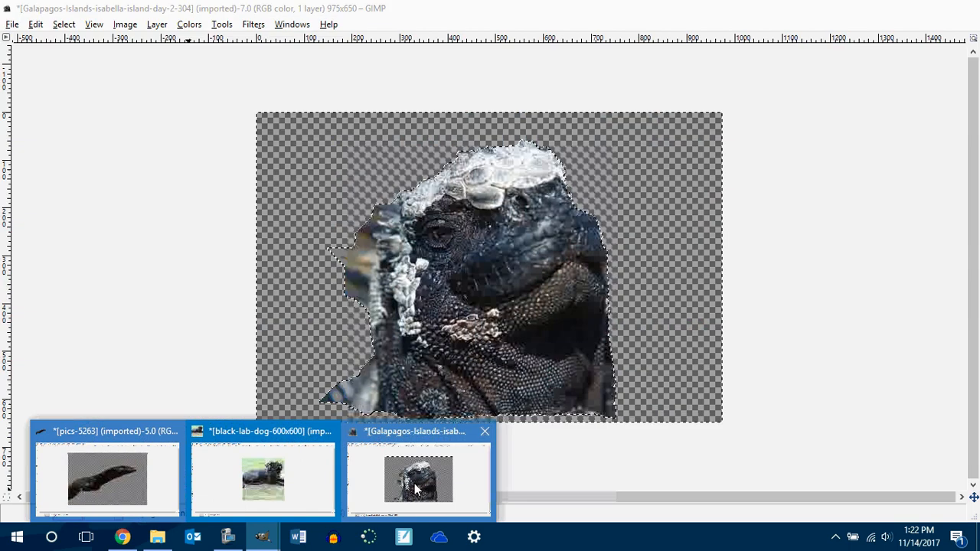
{"action": "left_click", "coordinate": [417, 490]}
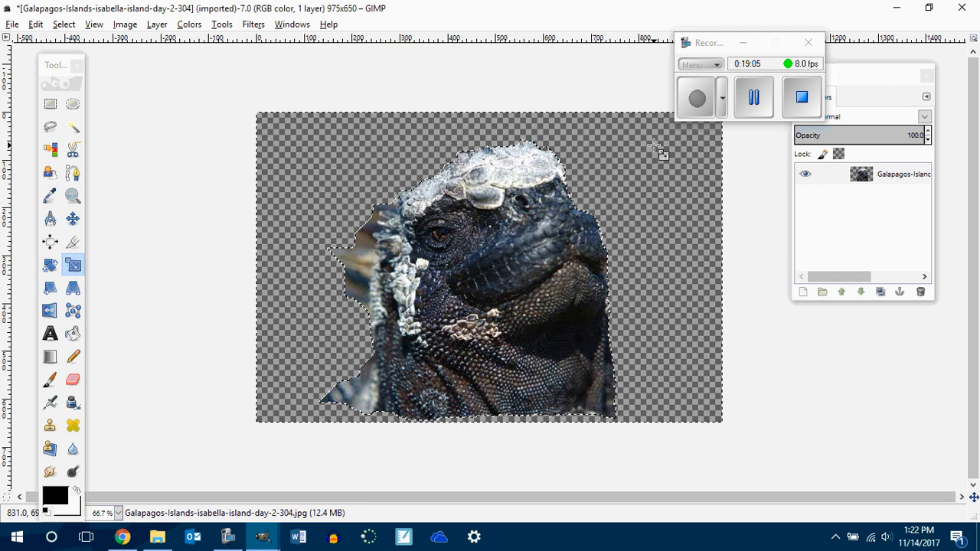
{"action": "key", "text": "ctrl+z"}
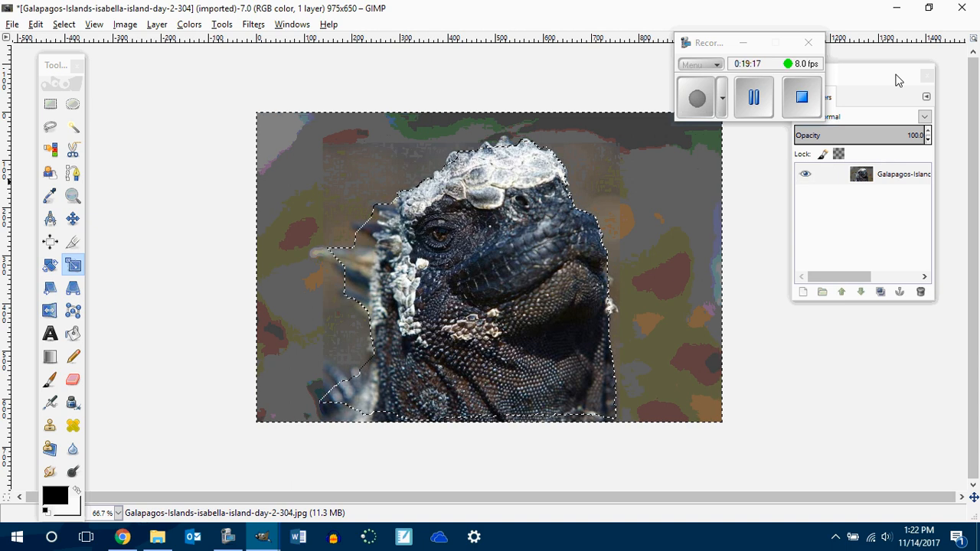
Step: Show the iguana layer's context options to examine its alpha channel commands
{"action": "left_click_drag", "start_coordinate": [894, 79], "coordinate": [952, 74]}
{"action": "right_click", "coordinate": [931, 176]}
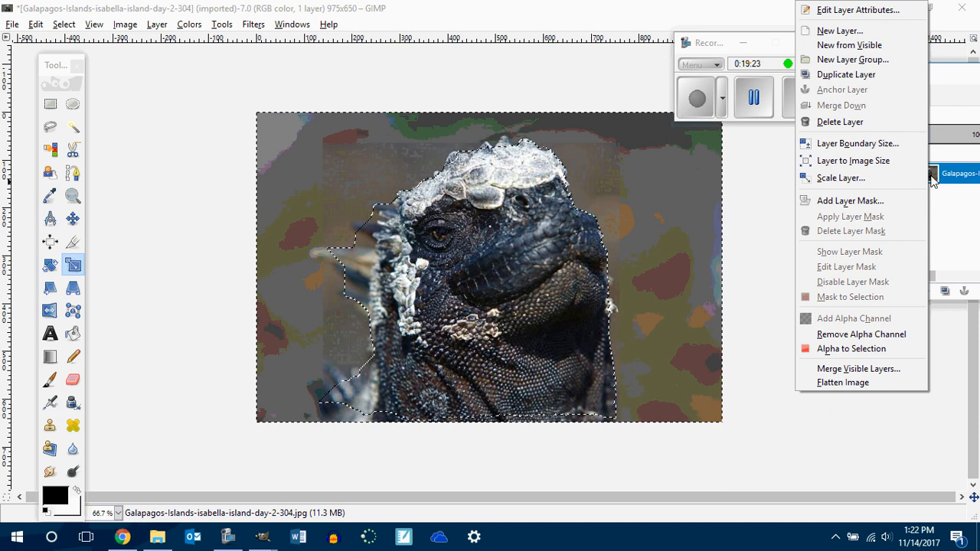
{"action": "left_click", "coordinate": [950, 193]}
{"action": "right_click", "coordinate": [929, 176]}
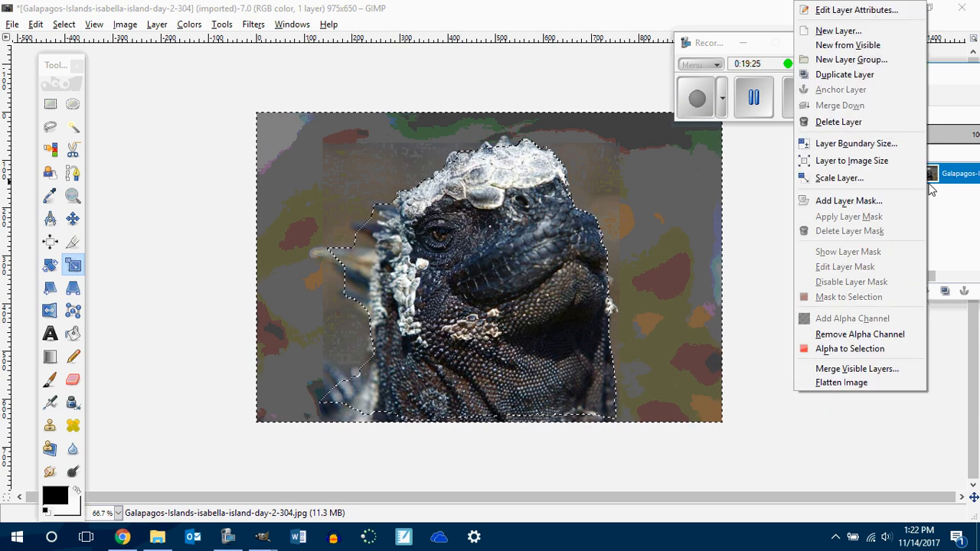
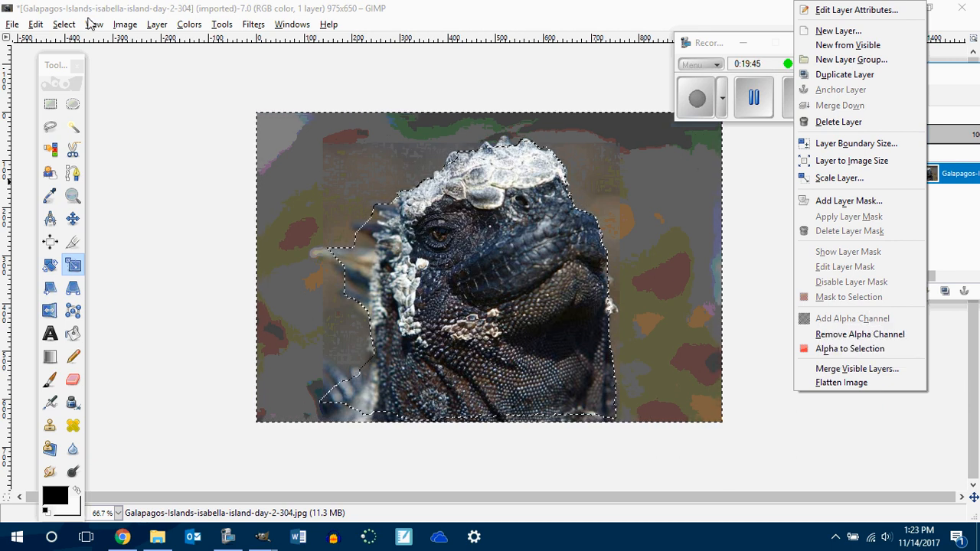
Step: Invert the selection and delete the iguana head, and undo that deletion
{"action": "left_click", "coordinate": [63, 25]}
{"action": "left_click", "coordinate": [64, 25]}
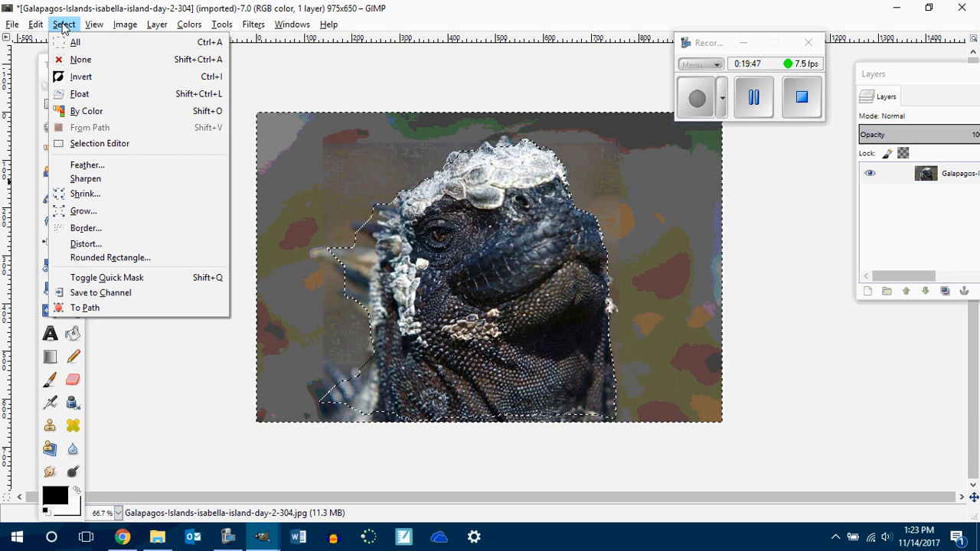
{"action": "left_click", "coordinate": [81, 77]}
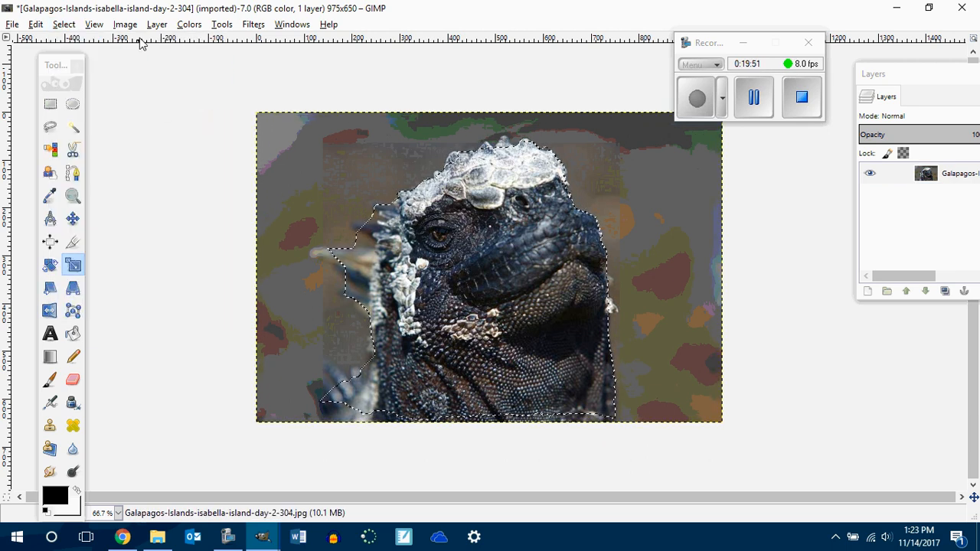
{"action": "key", "text": "Delete"}
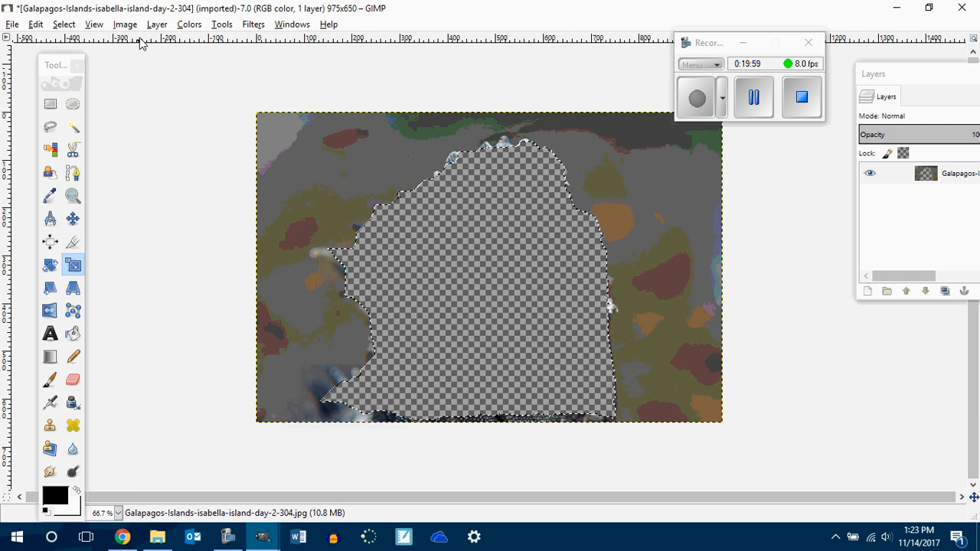
{"action": "key", "text": "ctrl+z"}
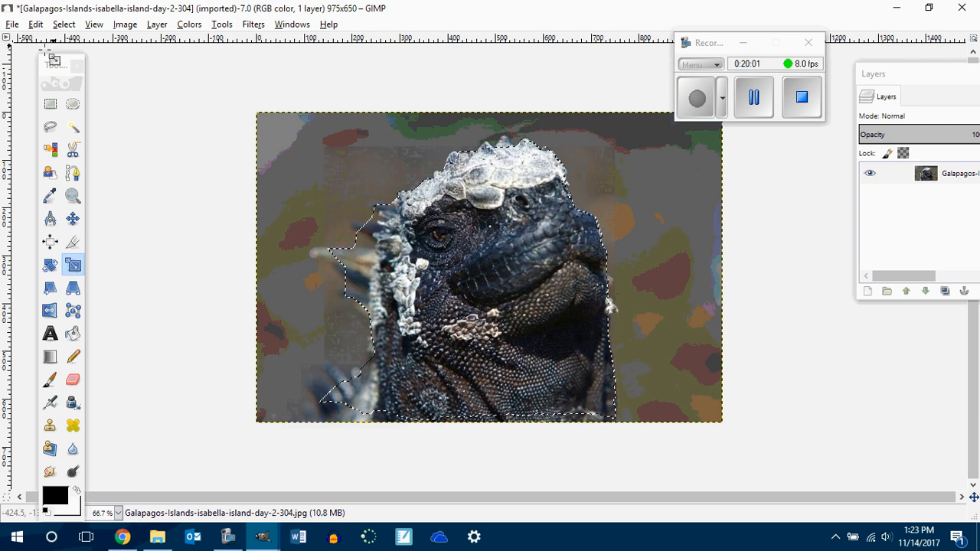
Step: Invert the selection once more and delete the background around the iguana head
{"action": "left_click", "coordinate": [64, 24]}
{"action": "left_click", "coordinate": [78, 79]}
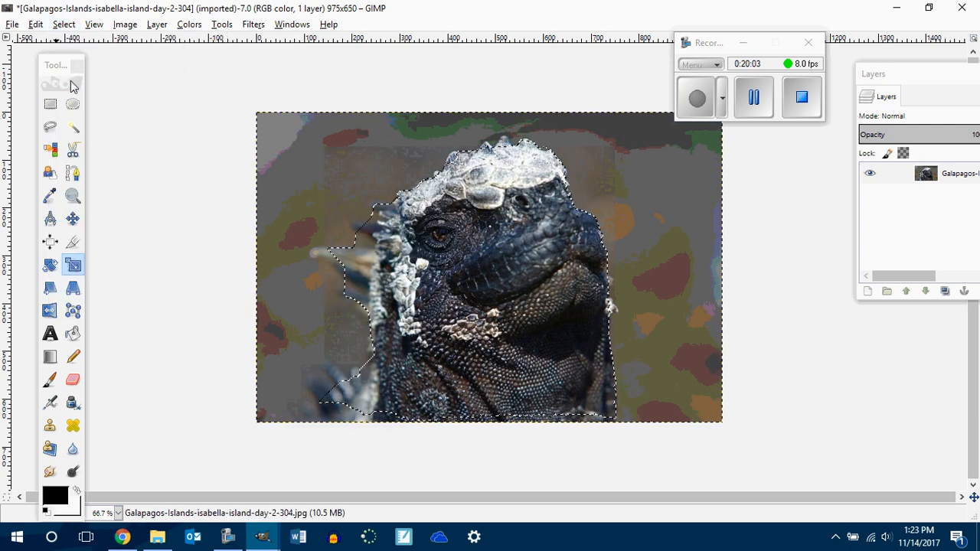
{"action": "key", "text": "Delete"}
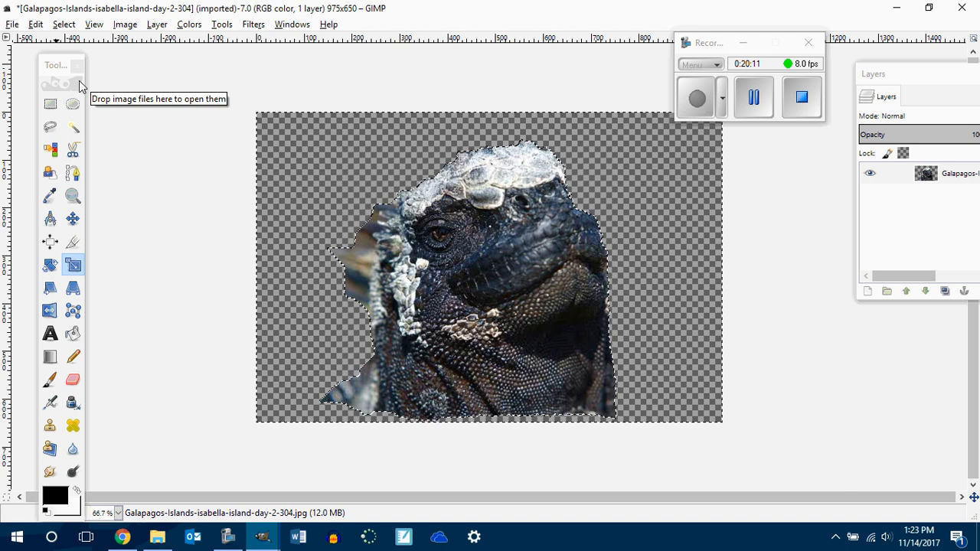
Step: Switch to the black-lab-dog-600x600 image and view it at 100%
{"action": "mouse_move", "coordinate": [262, 536]}
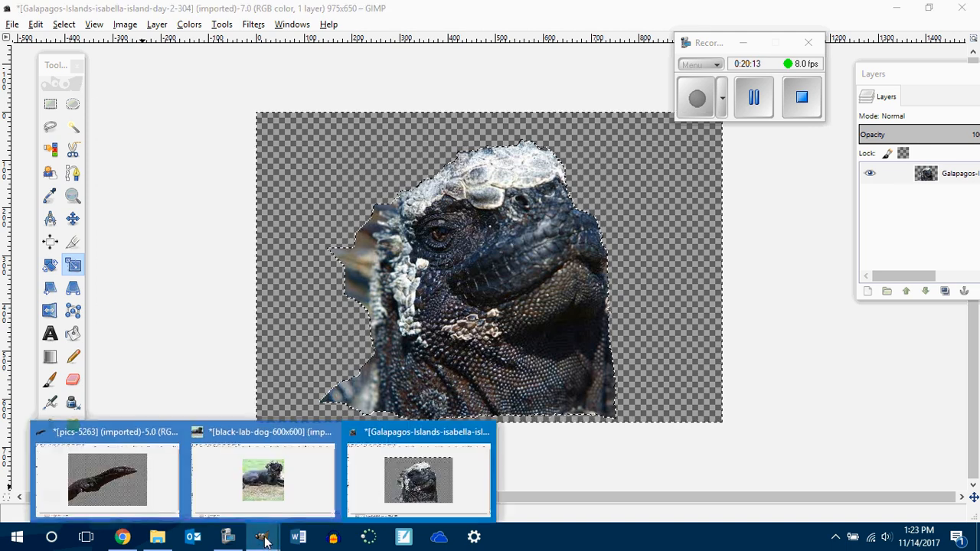
{"action": "left_click", "coordinate": [268, 483]}
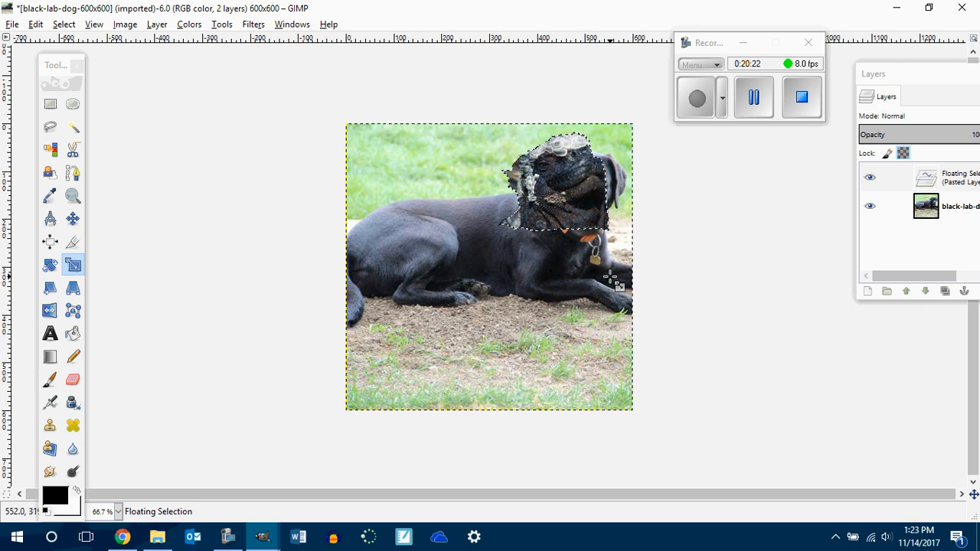
{"action": "key", "text": "1"}
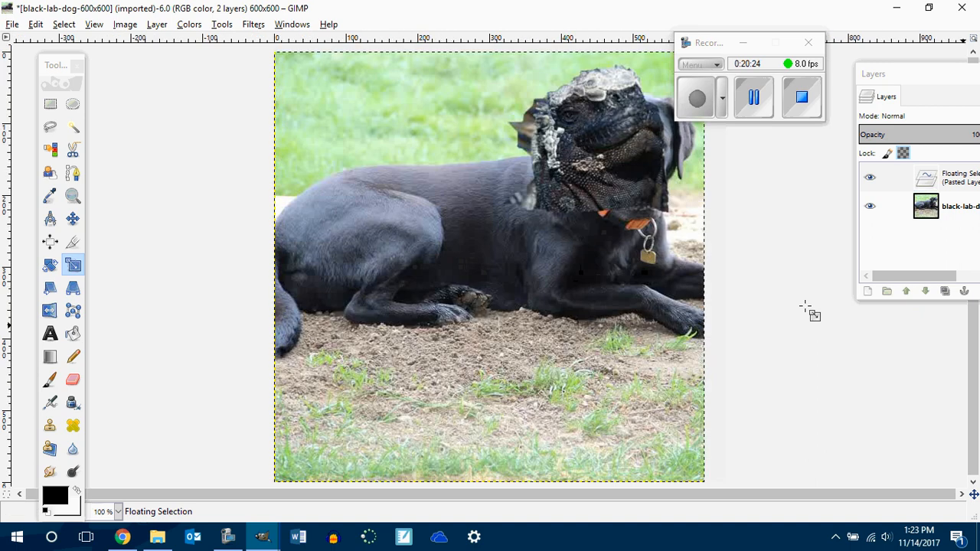
{"action": "scroll", "coordinate": [805, 306], "scroll_direction": "up", "scroll_amount": 2}
{"action": "scroll", "coordinate": [805, 307], "scroll_direction": "down", "scroll_amount": 2}
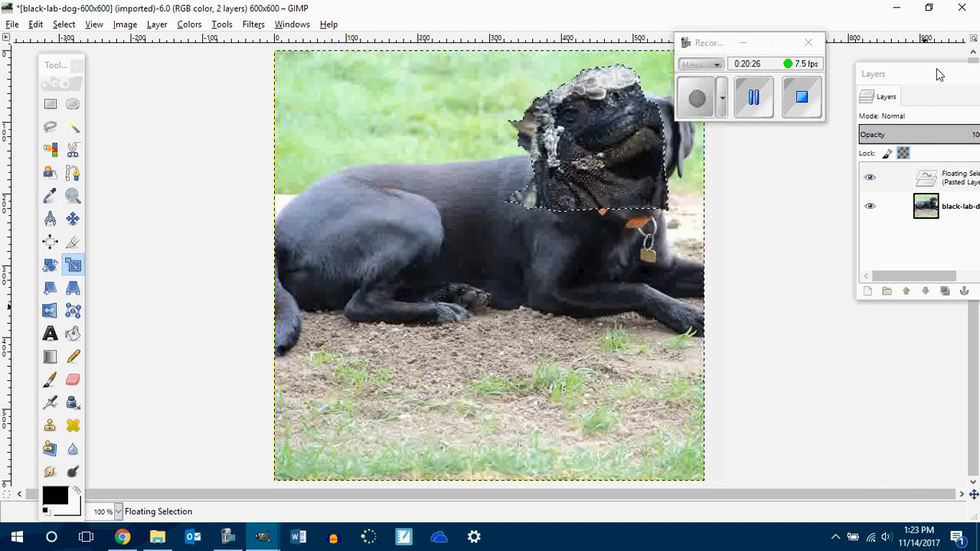
Step: Scale the floating iguana head up to about 299 × 278 px so it covers the dog's head
{"action": "left_click_drag", "start_coordinate": [936, 69], "coordinate": [936, 89]}
{"action": "left_click", "coordinate": [769, 47]}
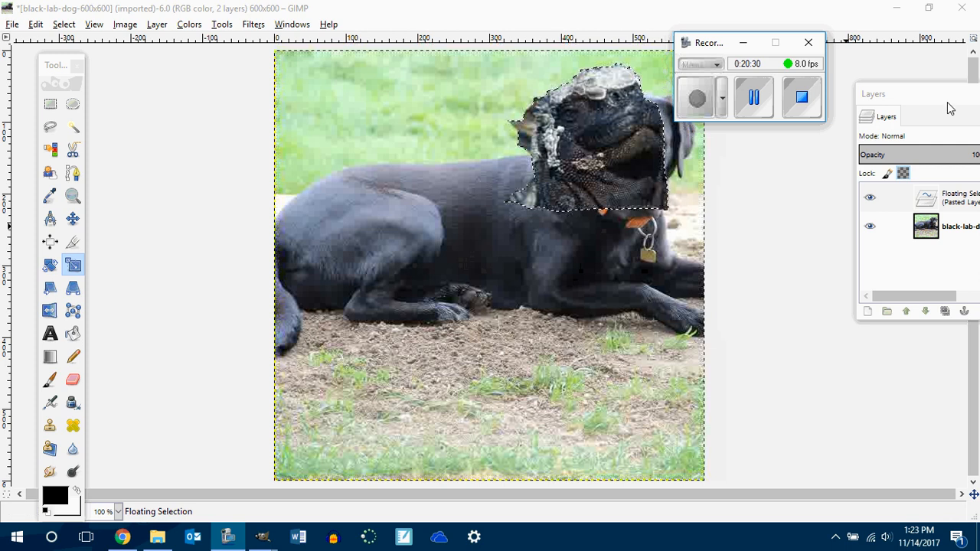
{"action": "left_click_drag", "start_coordinate": [949, 108], "coordinate": [827, 153]}
{"action": "left_click", "coordinate": [974, 136]}
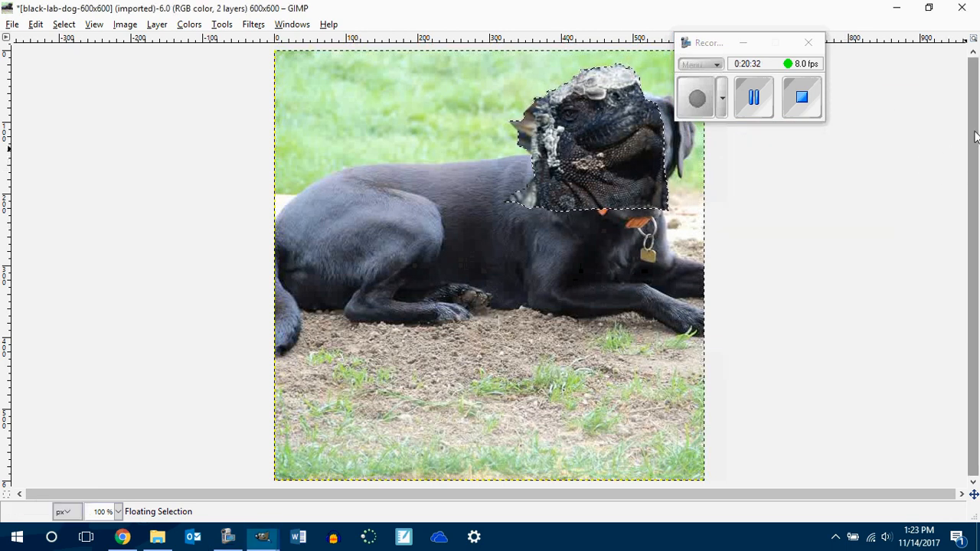
{"action": "left_click_drag", "start_coordinate": [614, 140], "coordinate": [639, 140]}
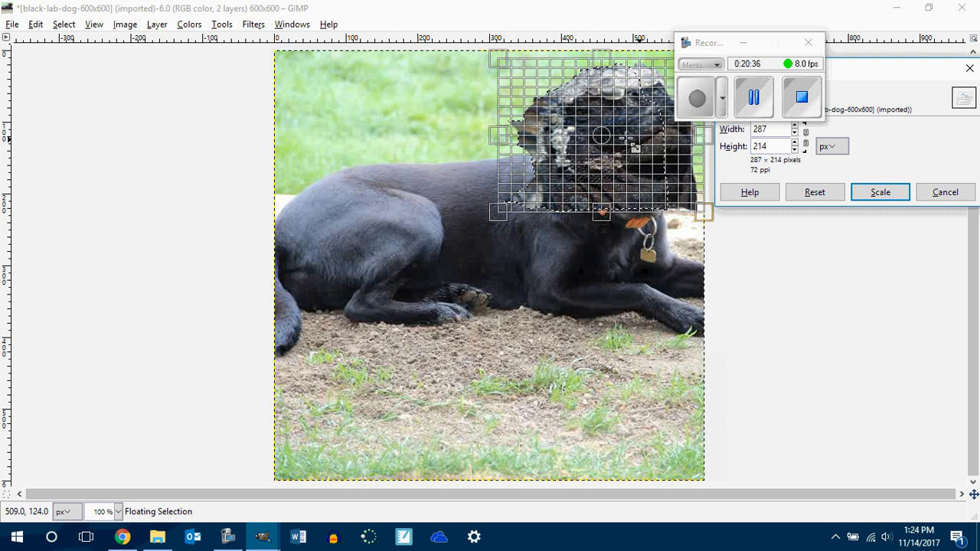
{"action": "left_click_drag", "start_coordinate": [626, 138], "coordinate": [647, 186]}
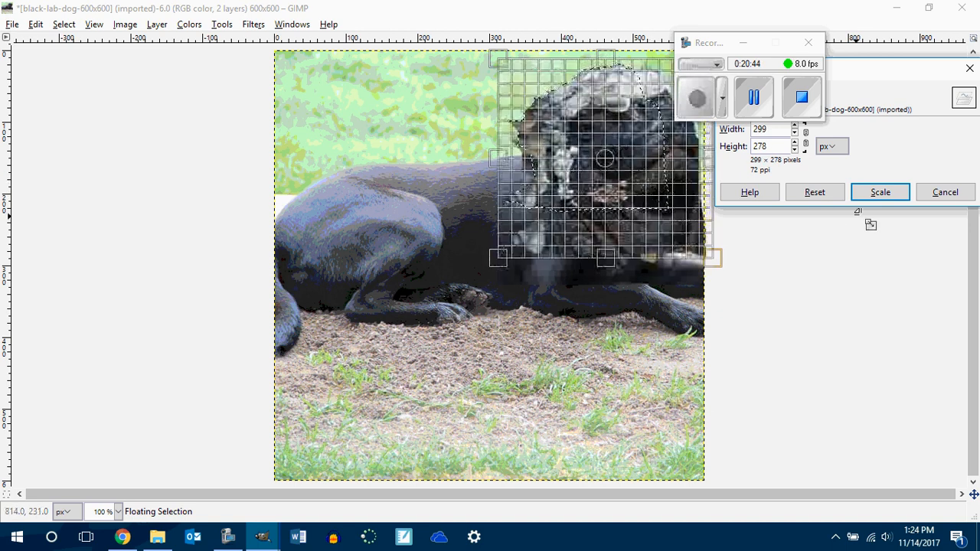
{"action": "left_click", "coordinate": [880, 192]}
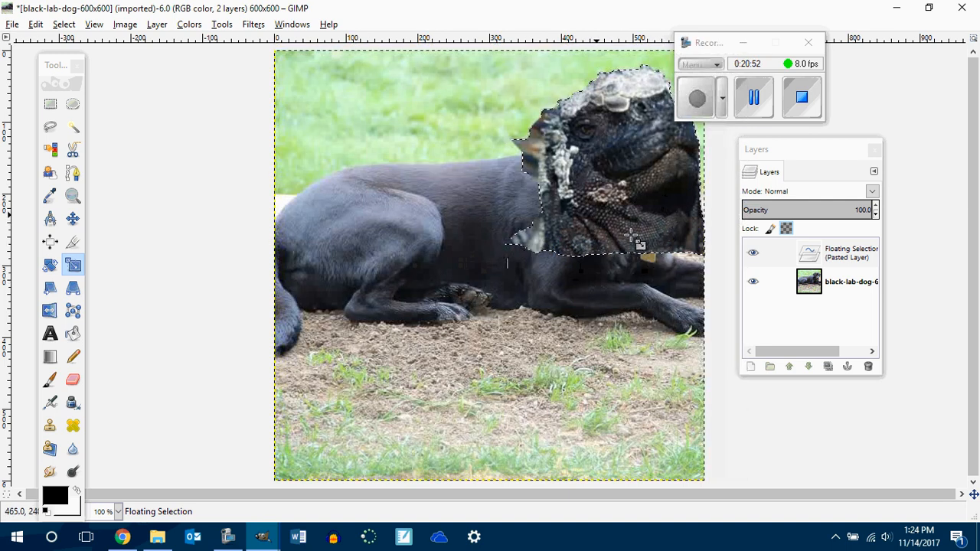
Step: Smudge the lower edge of the iguana's neck to soften its join with the dog's chest
{"action": "left_click", "coordinate": [50, 473]}
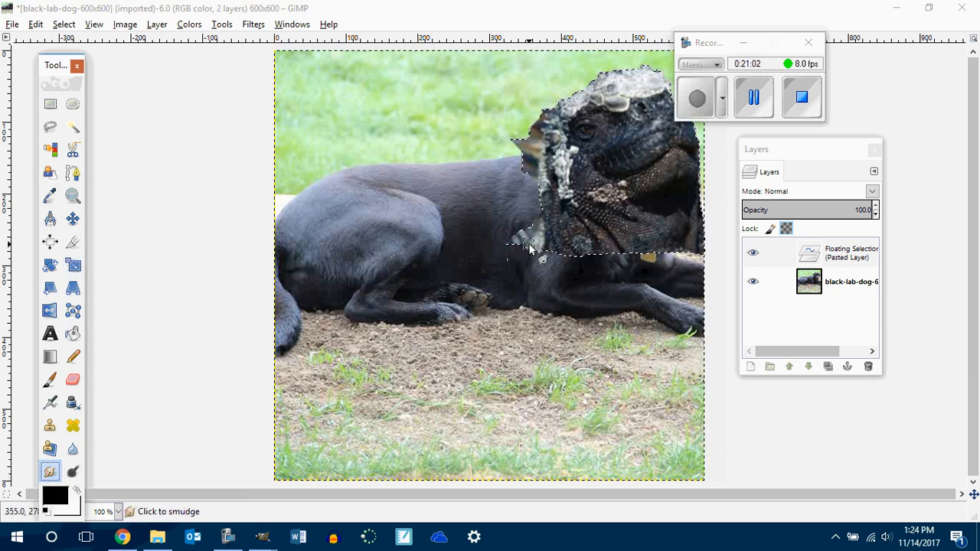
{"action": "mouse_move", "coordinate": [528, 244]}
{"action": "left_mouse_down"}
{"action": "mouse_move", "coordinate": [552, 222]}
{"action": "mouse_move", "coordinate": [572, 250]}
{"action": "mouse_move", "coordinate": [591, 257]}
{"action": "mouse_move", "coordinate": [635, 247]}
{"action": "mouse_move", "coordinate": [569, 237]}
{"action": "mouse_move", "coordinate": [581, 246]}
{"action": "mouse_move", "coordinate": [552, 200]}
{"action": "mouse_move", "coordinate": [553, 209]}
{"action": "mouse_move", "coordinate": [546, 195]}
{"action": "mouse_move", "coordinate": [535, 208]}
{"action": "mouse_move", "coordinate": [530, 166]}
{"action": "mouse_move", "coordinate": [540, 225]}
{"action": "mouse_move", "coordinate": [523, 246]}
{"action": "mouse_move", "coordinate": [539, 255]}
{"action": "mouse_move", "coordinate": [549, 246]}
{"action": "mouse_move", "coordinate": [541, 231]}
{"action": "mouse_move", "coordinate": [628, 265]}
{"action": "mouse_move", "coordinate": [703, 241]}
{"action": "mouse_move", "coordinate": [635, 245]}
{"action": "mouse_move", "coordinate": [677, 243]}
{"action": "left_mouse_up"}
{"action": "left_click_drag", "start_coordinate": [607, 263], "coordinate": [573, 278]}
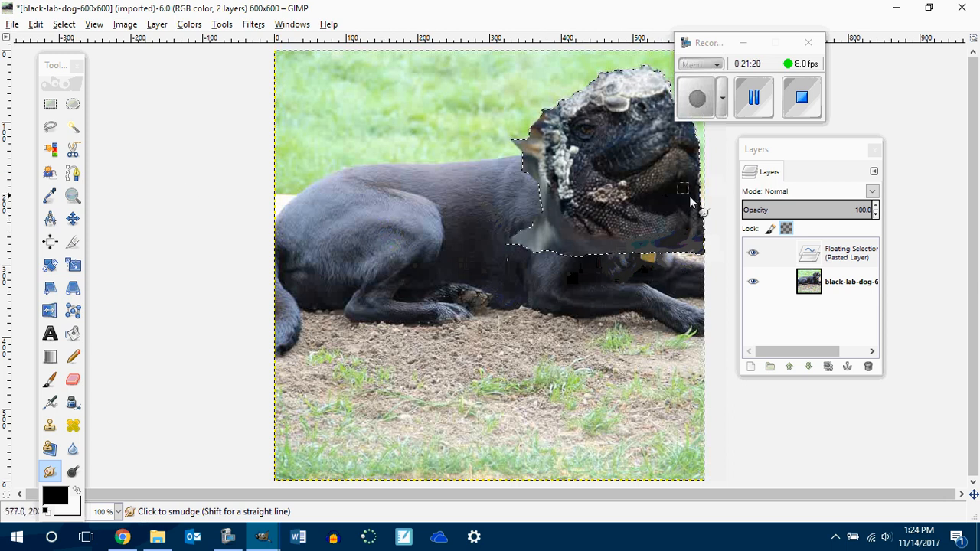
Step: Scale the floating iguana head to about 260 × 285 px, making it narrower
{"action": "left_click", "coordinate": [73, 243]}
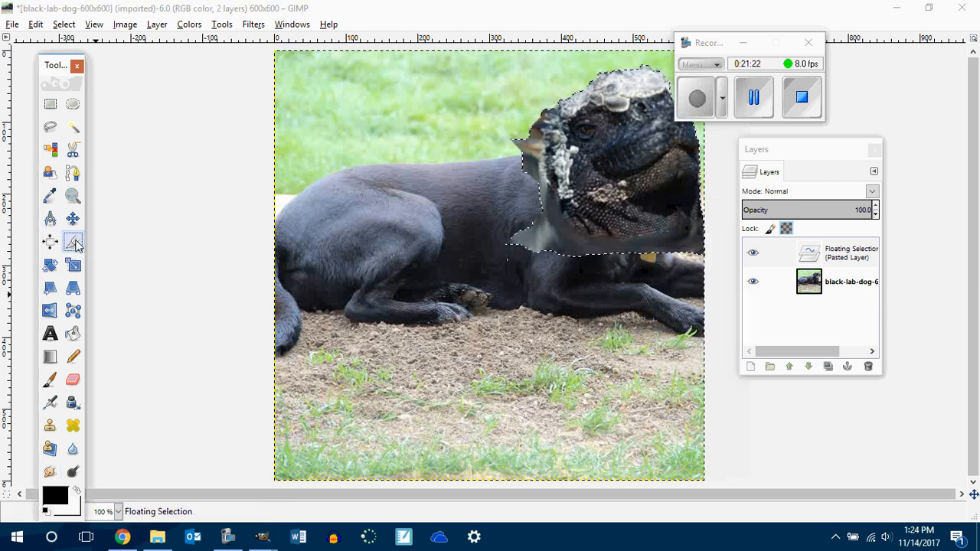
{"action": "left_click", "coordinate": [74, 265]}
{"action": "left_click", "coordinate": [664, 215]}
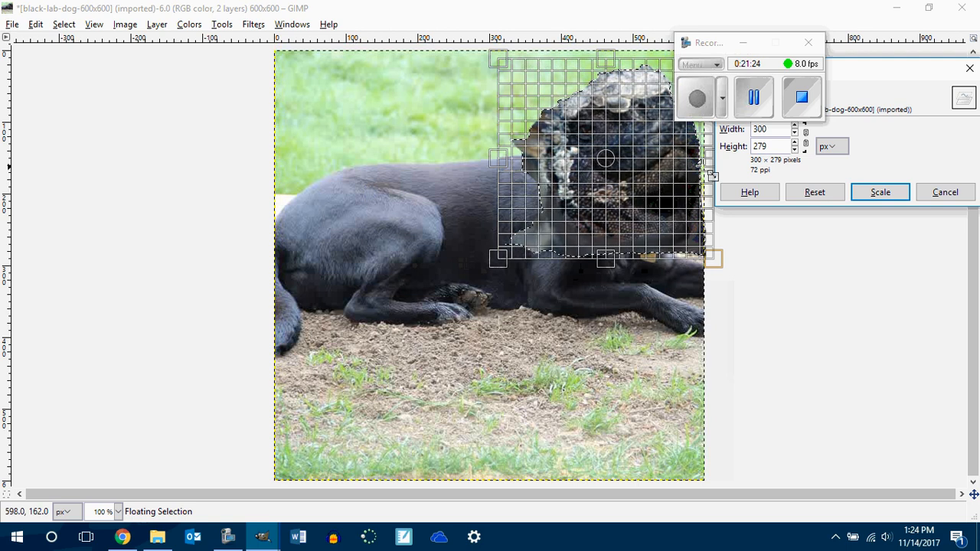
{"action": "left_click_drag", "start_coordinate": [677, 167], "coordinate": [670, 167]}
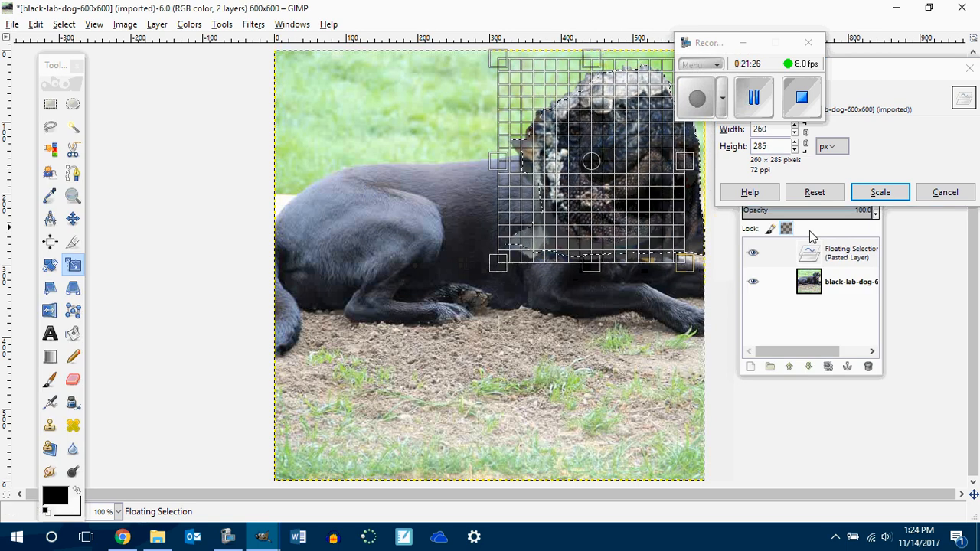
{"action": "left_click", "coordinate": [888, 196]}
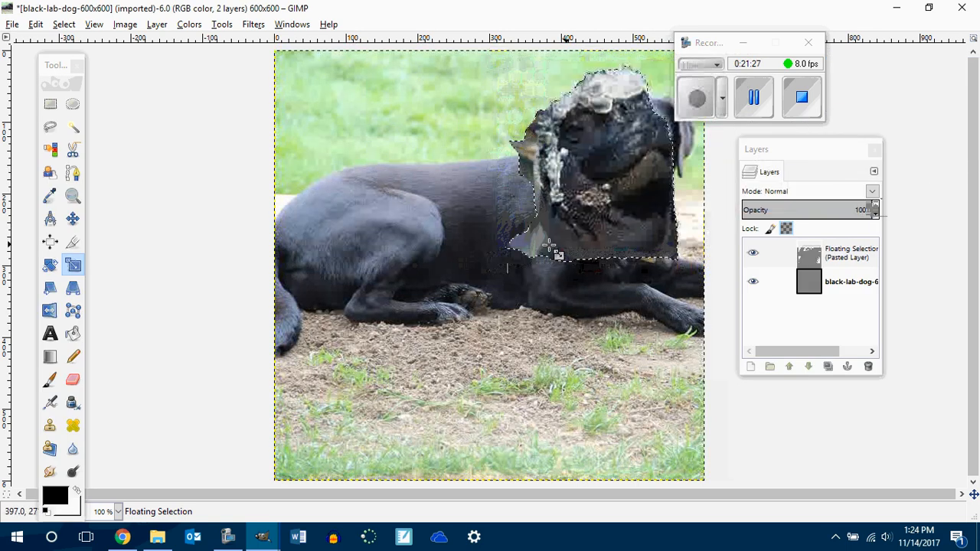
Step: Move the floating iguana head slightly toward the dog's face and anchor it to the dog layer
{"action": "left_click", "coordinate": [72, 219]}
{"action": "left_click_drag", "start_coordinate": [581, 140], "coordinate": [600, 140]}
{"action": "left_click", "coordinate": [530, 218]}
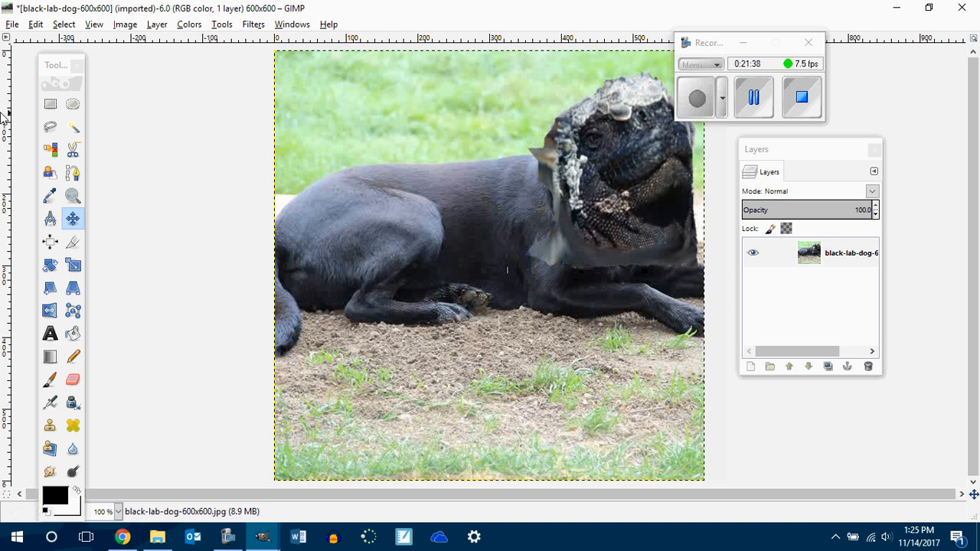
Step: Lighten the edges along the back and base of the iguana's neck with the Dodge / Burn tool
{"action": "left_click", "coordinate": [50, 103]}
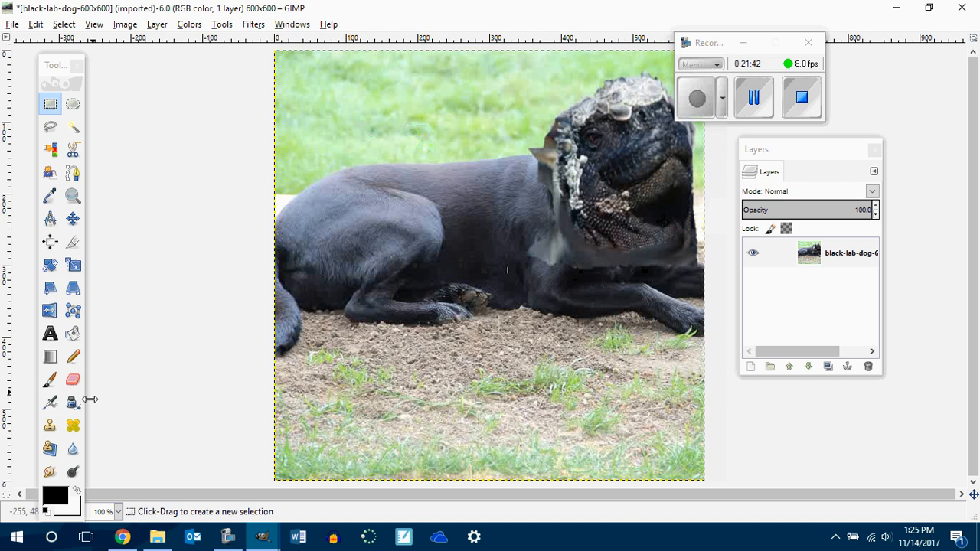
{"action": "left_click", "coordinate": [73, 473]}
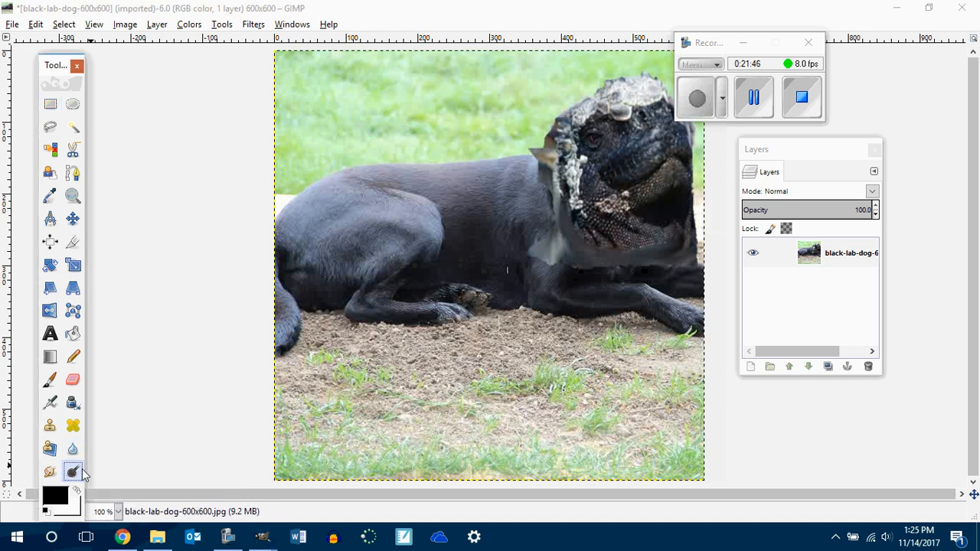
{"action": "mouse_move", "coordinate": [565, 271]}
{"action": "left_mouse_down"}
{"action": "mouse_move", "coordinate": [545, 243]}
{"action": "mouse_move", "coordinate": [539, 262]}
{"action": "mouse_move", "coordinate": [546, 241]}
{"action": "mouse_move", "coordinate": [561, 264]}
{"action": "mouse_move", "coordinate": [570, 254]}
{"action": "mouse_move", "coordinate": [554, 244]}
{"action": "mouse_move", "coordinate": [558, 253]}
{"action": "mouse_move", "coordinate": [560, 224]}
{"action": "mouse_move", "coordinate": [534, 253]}
{"action": "mouse_move", "coordinate": [633, 267]}
{"action": "mouse_move", "coordinate": [573, 245]}
{"action": "mouse_move", "coordinate": [607, 261]}
{"action": "mouse_move", "coordinate": [565, 225]}
{"action": "mouse_move", "coordinate": [533, 152]}
{"action": "mouse_move", "coordinate": [546, 212]}
{"action": "mouse_move", "coordinate": [548, 199]}
{"action": "mouse_move", "coordinate": [533, 207]}
{"action": "mouse_move", "coordinate": [550, 209]}
{"action": "mouse_move", "coordinate": [539, 183]}
{"action": "mouse_move", "coordinate": [514, 189]}
{"action": "mouse_move", "coordinate": [545, 168]}
{"action": "mouse_move", "coordinate": [547, 205]}
{"action": "left_mouse_up"}
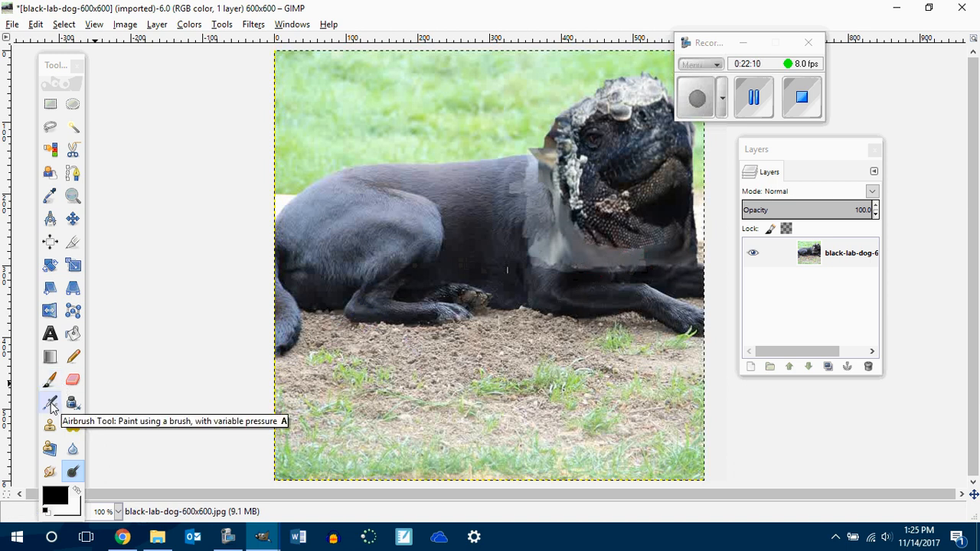
Step: Pick the dark grey from the dog's back and airbrush it over the seam around the iguana's neck
{"action": "left_click", "coordinate": [49, 195]}
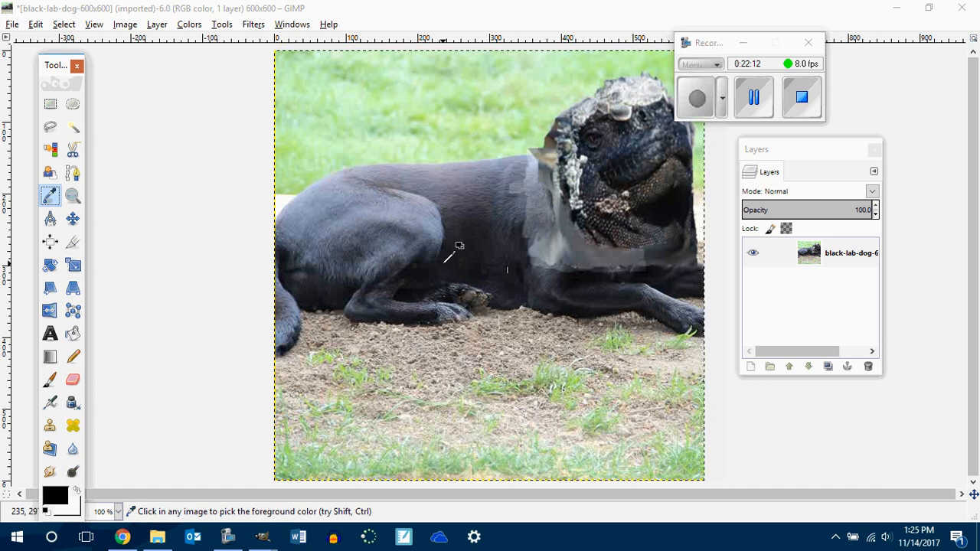
{"action": "left_click", "coordinate": [480, 187]}
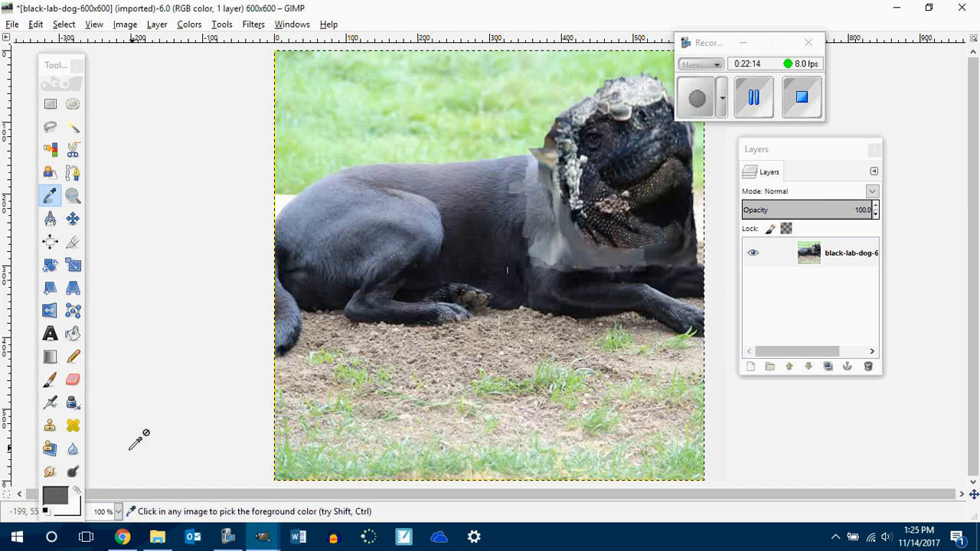
{"action": "left_click", "coordinate": [50, 404]}
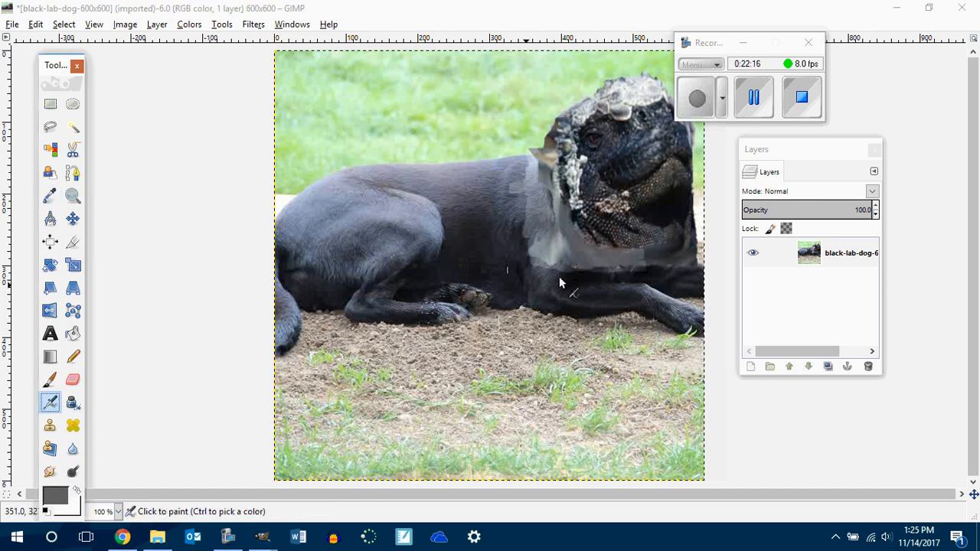
{"action": "mouse_move", "coordinate": [554, 245]}
{"action": "left_mouse_down"}
{"action": "mouse_move", "coordinate": [531, 260]}
{"action": "mouse_move", "coordinate": [554, 178]}
{"action": "mouse_move", "coordinate": [511, 198]}
{"action": "mouse_move", "coordinate": [534, 173]}
{"action": "mouse_move", "coordinate": [527, 208]}
{"action": "mouse_move", "coordinate": [544, 262]}
{"action": "mouse_move", "coordinate": [609, 247]}
{"action": "mouse_move", "coordinate": [599, 261]}
{"action": "mouse_move", "coordinate": [650, 264]}
{"action": "mouse_move", "coordinate": [708, 241]}
{"action": "mouse_move", "coordinate": [603, 273]}
{"action": "mouse_move", "coordinate": [554, 264]}
{"action": "mouse_move", "coordinate": [562, 241]}
{"action": "mouse_move", "coordinate": [542, 241]}
{"action": "mouse_move", "coordinate": [546, 226]}
{"action": "mouse_move", "coordinate": [520, 221]}
{"action": "mouse_move", "coordinate": [545, 164]}
{"action": "left_mouse_up"}
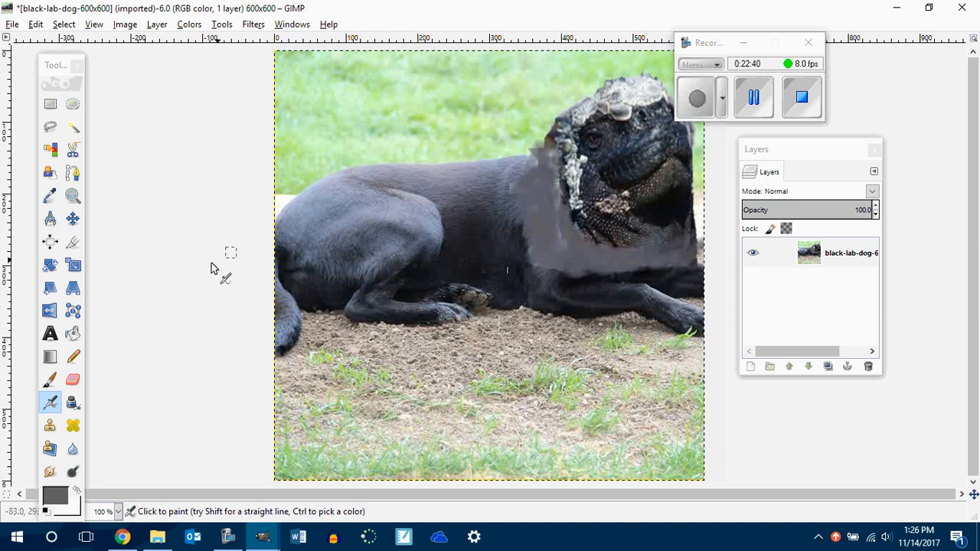
Step: Smudge the grey airbrushed seam around the iguana's neck into the dog's shoulder and chest with the Smudge tool
{"action": "left_click", "coordinate": [72, 425]}
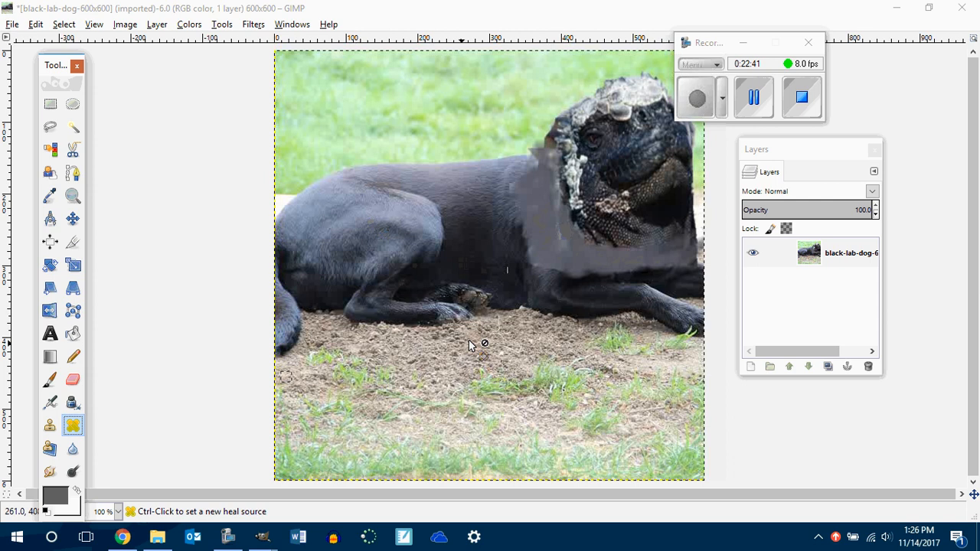
{"action": "left_click", "coordinate": [564, 248]}
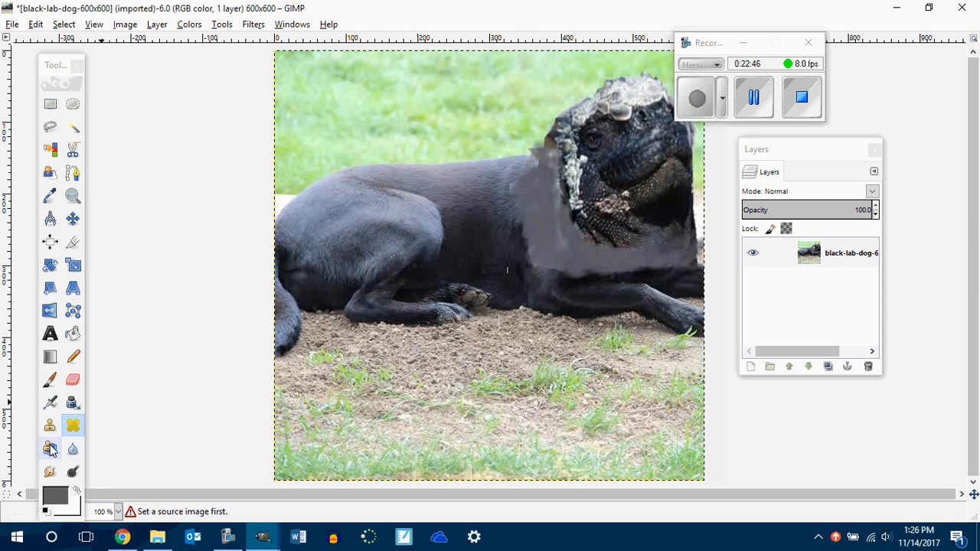
{"action": "left_click", "coordinate": [49, 471]}
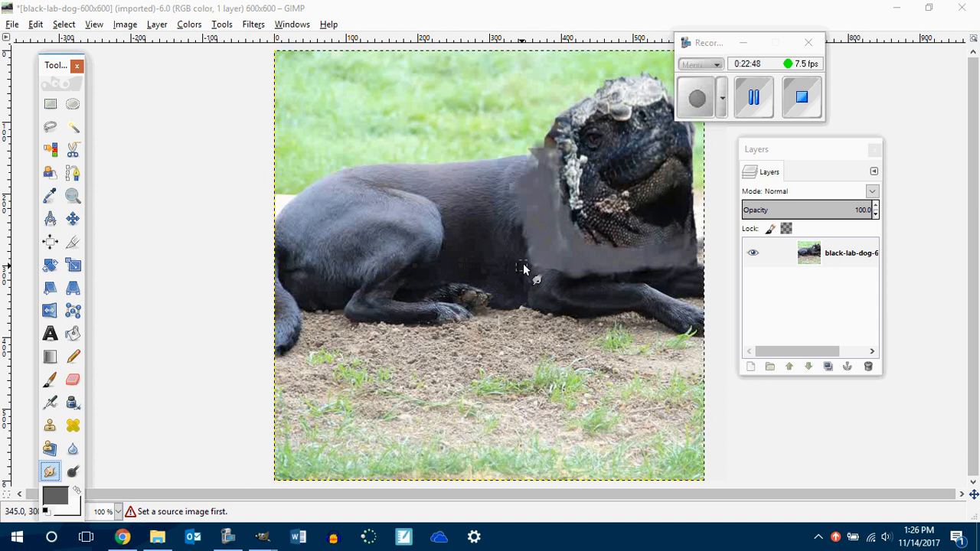
{"action": "mouse_move", "coordinate": [523, 268]}
{"action": "left_mouse_down"}
{"action": "mouse_move", "coordinate": [553, 270]}
{"action": "mouse_move", "coordinate": [534, 232]}
{"action": "mouse_move", "coordinate": [523, 234]}
{"action": "mouse_move", "coordinate": [540, 234]}
{"action": "mouse_move", "coordinate": [542, 205]}
{"action": "mouse_move", "coordinate": [510, 209]}
{"action": "mouse_move", "coordinate": [531, 207]}
{"action": "mouse_move", "coordinate": [545, 188]}
{"action": "mouse_move", "coordinate": [531, 180]}
{"action": "mouse_move", "coordinate": [525, 197]}
{"action": "mouse_move", "coordinate": [532, 179]}
{"action": "mouse_move", "coordinate": [509, 199]}
{"action": "mouse_move", "coordinate": [524, 200]}
{"action": "mouse_move", "coordinate": [518, 171]}
{"action": "mouse_move", "coordinate": [514, 180]}
{"action": "mouse_move", "coordinate": [541, 180]}
{"action": "mouse_move", "coordinate": [556, 149]}
{"action": "mouse_move", "coordinate": [530, 222]}
{"action": "mouse_move", "coordinate": [550, 267]}
{"action": "mouse_move", "coordinate": [588, 268]}
{"action": "mouse_move", "coordinate": [626, 234]}
{"action": "mouse_move", "coordinate": [583, 251]}
{"action": "mouse_move", "coordinate": [576, 238]}
{"action": "mouse_move", "coordinate": [595, 252]}
{"action": "mouse_move", "coordinate": [593, 228]}
{"action": "mouse_move", "coordinate": [577, 197]}
{"action": "mouse_move", "coordinate": [565, 212]}
{"action": "mouse_move", "coordinate": [575, 194]}
{"action": "mouse_move", "coordinate": [556, 181]}
{"action": "mouse_move", "coordinate": [580, 199]}
{"action": "mouse_move", "coordinate": [576, 189]}
{"action": "mouse_move", "coordinate": [528, 233]}
{"action": "mouse_move", "coordinate": [535, 246]}
{"action": "mouse_move", "coordinate": [602, 262]}
{"action": "mouse_move", "coordinate": [622, 281]}
{"action": "mouse_move", "coordinate": [645, 253]}
{"action": "left_mouse_up"}
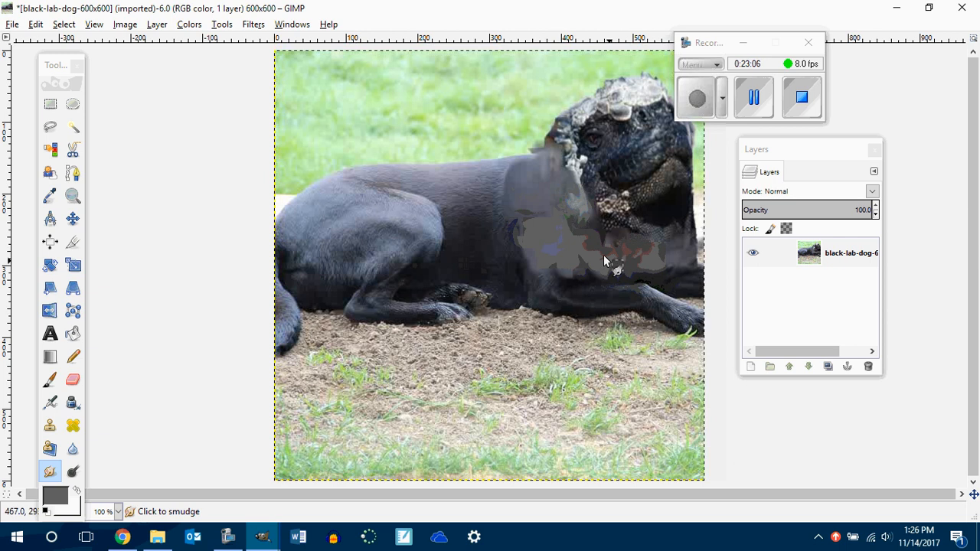
{"action": "mouse_move", "coordinate": [605, 227]}
{"action": "left_mouse_down"}
{"action": "mouse_move", "coordinate": [580, 266]}
{"action": "mouse_move", "coordinate": [593, 275]}
{"action": "mouse_move", "coordinate": [570, 280]}
{"action": "mouse_move", "coordinate": [554, 266]}
{"action": "mouse_move", "coordinate": [576, 249]}
{"action": "mouse_move", "coordinate": [580, 273]}
{"action": "left_mouse_up"}
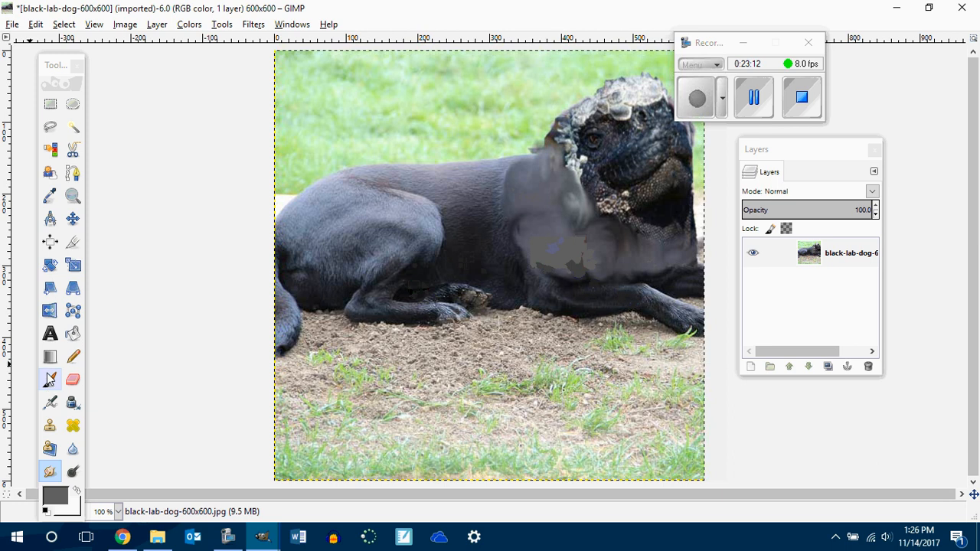
Step: Pick the near-black color from the dog's flank and airbrush it over the grey area on the shoulder and below the iguana's neck
{"action": "left_click", "coordinate": [51, 404]}
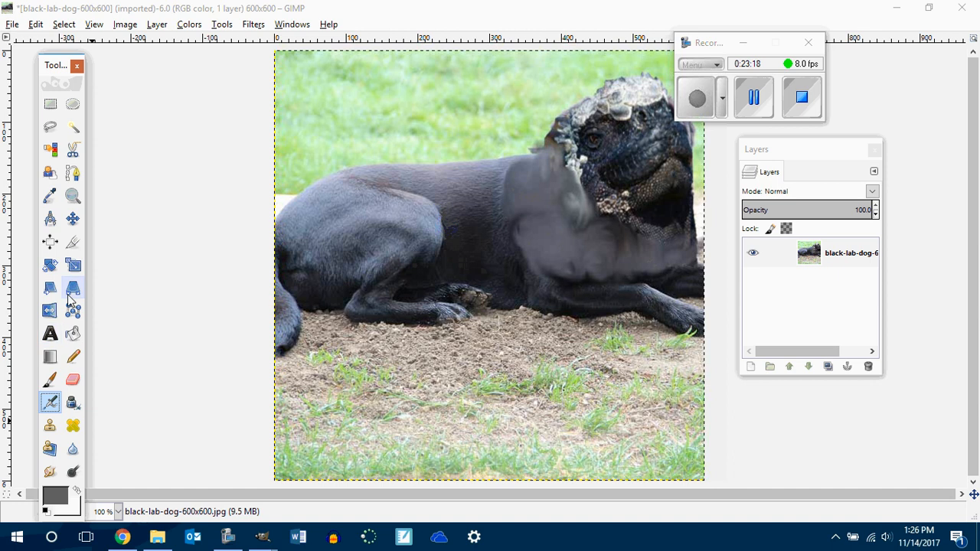
{"action": "left_click", "coordinate": [50, 195]}
{"action": "left_click", "coordinate": [472, 240]}
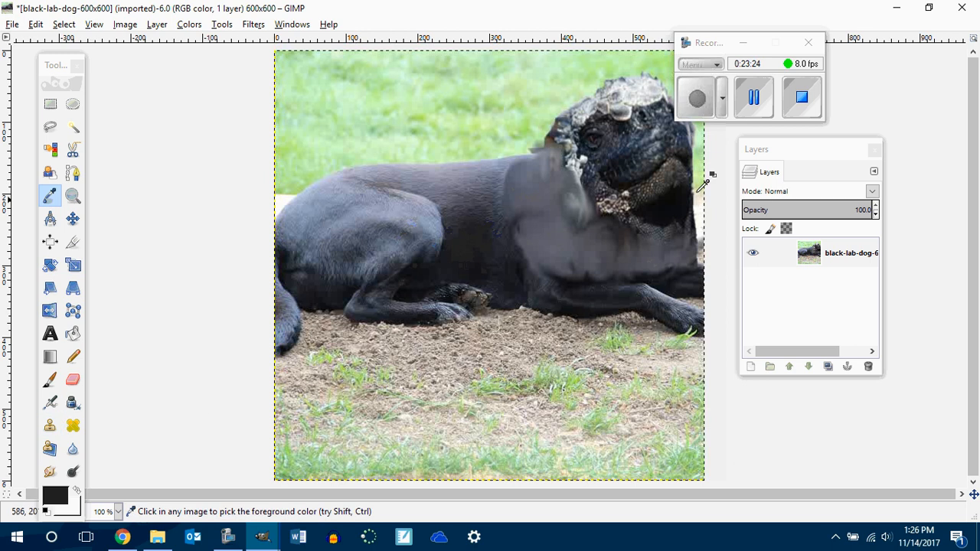
{"action": "left_click", "coordinate": [50, 404]}
{"action": "mouse_move", "coordinate": [528, 238]}
{"action": "left_mouse_down"}
{"action": "mouse_move", "coordinate": [537, 283]}
{"action": "mouse_move", "coordinate": [585, 262]}
{"action": "mouse_move", "coordinate": [520, 270]}
{"action": "mouse_move", "coordinate": [559, 229]}
{"action": "mouse_move", "coordinate": [529, 227]}
{"action": "mouse_move", "coordinate": [550, 217]}
{"action": "mouse_move", "coordinate": [514, 235]}
{"action": "mouse_move", "coordinate": [546, 217]}
{"action": "mouse_move", "coordinate": [517, 227]}
{"action": "left_mouse_up"}
{"action": "mouse_move", "coordinate": [507, 223]}
{"action": "left_mouse_down"}
{"action": "mouse_move", "coordinate": [559, 173]}
{"action": "mouse_move", "coordinate": [519, 164]}
{"action": "mouse_move", "coordinate": [482, 177]}
{"action": "mouse_move", "coordinate": [496, 205]}
{"action": "mouse_move", "coordinate": [533, 210]}
{"action": "left_mouse_up"}
{"action": "mouse_move", "coordinate": [556, 246]}
{"action": "left_mouse_down"}
{"action": "mouse_move", "coordinate": [566, 271]}
{"action": "mouse_move", "coordinate": [610, 272]}
{"action": "mouse_move", "coordinate": [691, 250]}
{"action": "mouse_move", "coordinate": [687, 258]}
{"action": "mouse_move", "coordinate": [677, 224]}
{"action": "mouse_move", "coordinate": [636, 237]}
{"action": "mouse_move", "coordinate": [646, 233]}
{"action": "mouse_move", "coordinate": [635, 221]}
{"action": "mouse_move", "coordinate": [570, 202]}
{"action": "mouse_move", "coordinate": [564, 194]}
{"action": "mouse_move", "coordinate": [574, 187]}
{"action": "mouse_move", "coordinate": [552, 194]}
{"action": "mouse_move", "coordinate": [565, 198]}
{"action": "mouse_move", "coordinate": [577, 184]}
{"action": "mouse_move", "coordinate": [564, 172]}
{"action": "mouse_move", "coordinate": [580, 166]}
{"action": "mouse_move", "coordinate": [548, 155]}
{"action": "mouse_move", "coordinate": [553, 165]}
{"action": "mouse_move", "coordinate": [513, 207]}
{"action": "mouse_move", "coordinate": [505, 200]}
{"action": "mouse_move", "coordinate": [512, 178]}
{"action": "mouse_move", "coordinate": [499, 175]}
{"action": "mouse_move", "coordinate": [515, 182]}
{"action": "mouse_move", "coordinate": [505, 247]}
{"action": "mouse_move", "coordinate": [608, 266]}
{"action": "mouse_move", "coordinate": [587, 216]}
{"action": "mouse_move", "coordinate": [563, 217]}
{"action": "mouse_move", "coordinate": [592, 220]}
{"action": "mouse_move", "coordinate": [601, 245]}
{"action": "mouse_move", "coordinate": [645, 251]}
{"action": "mouse_move", "coordinate": [650, 262]}
{"action": "mouse_move", "coordinate": [656, 244]}
{"action": "mouse_move", "coordinate": [626, 233]}
{"action": "left_mouse_up"}
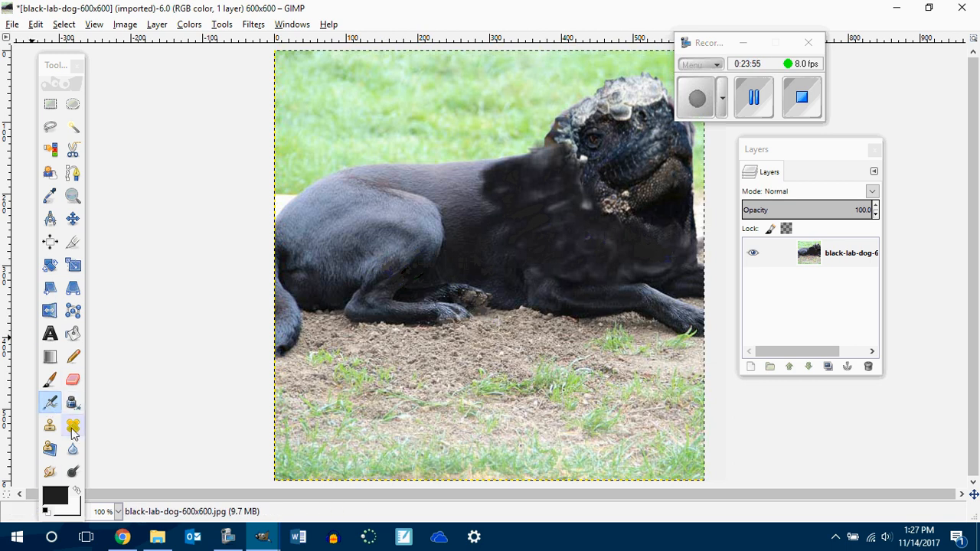
Step: Smudge the near-black paint across the dog's shoulder and chest and into the lower edge of the iguana's neck
{"action": "left_click", "coordinate": [49, 470]}
{"action": "mouse_move", "coordinate": [550, 264]}
{"action": "left_mouse_down"}
{"action": "mouse_move", "coordinate": [557, 255]}
{"action": "mouse_move", "coordinate": [565, 269]}
{"action": "mouse_move", "coordinate": [581, 268]}
{"action": "left_mouse_up"}
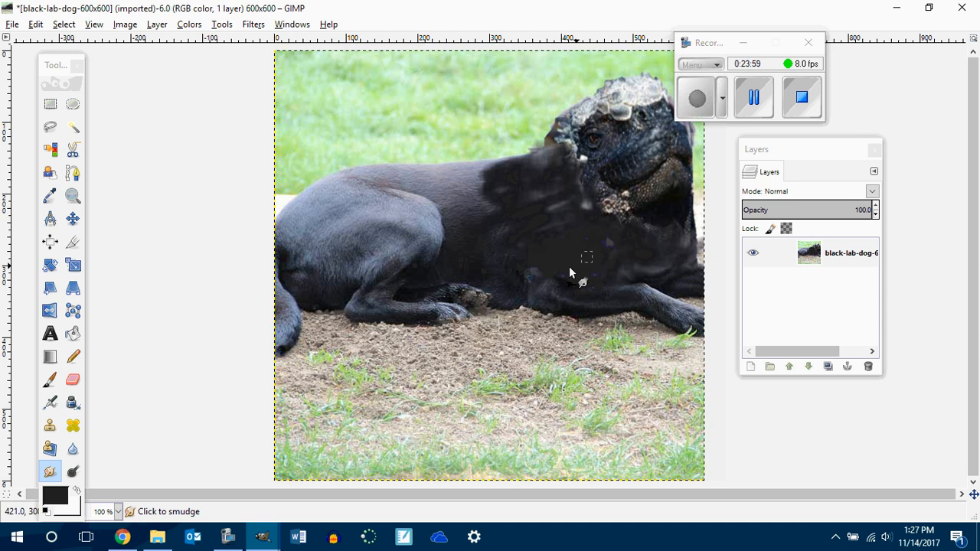
{"action": "mouse_move", "coordinate": [563, 234]}
{"action": "left_mouse_down"}
{"action": "mouse_move", "coordinate": [560, 198]}
{"action": "mouse_move", "coordinate": [633, 217]}
{"action": "mouse_move", "coordinate": [574, 192]}
{"action": "mouse_move", "coordinate": [577, 164]}
{"action": "mouse_move", "coordinate": [528, 161]}
{"action": "mouse_move", "coordinate": [529, 170]}
{"action": "mouse_move", "coordinate": [489, 187]}
{"action": "mouse_move", "coordinate": [499, 178]}
{"action": "mouse_move", "coordinate": [517, 217]}
{"action": "left_mouse_up"}
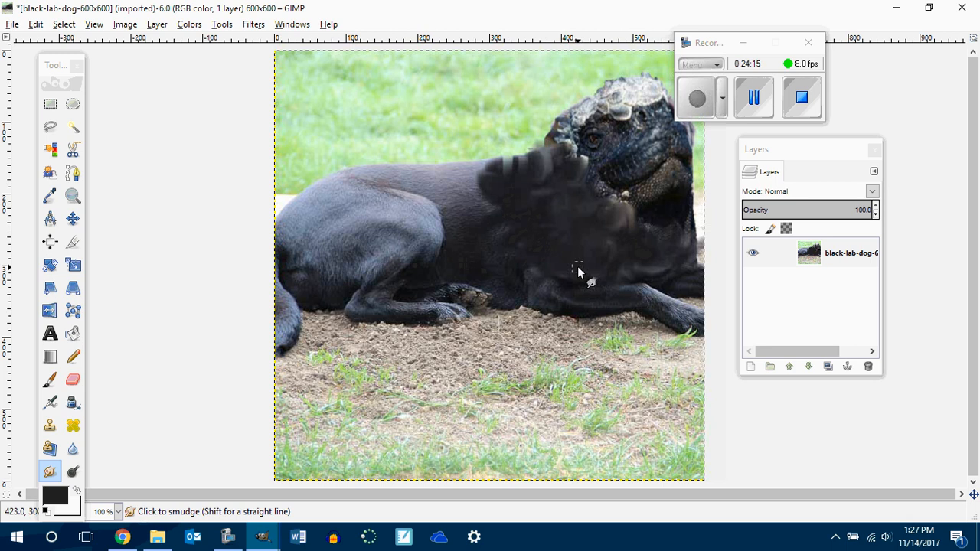
{"action": "mouse_move", "coordinate": [514, 187]}
{"action": "left_mouse_down"}
{"action": "mouse_move", "coordinate": [492, 163]}
{"action": "mouse_move", "coordinate": [537, 164]}
{"action": "mouse_move", "coordinate": [527, 159]}
{"action": "mouse_move", "coordinate": [546, 183]}
{"action": "left_mouse_up"}
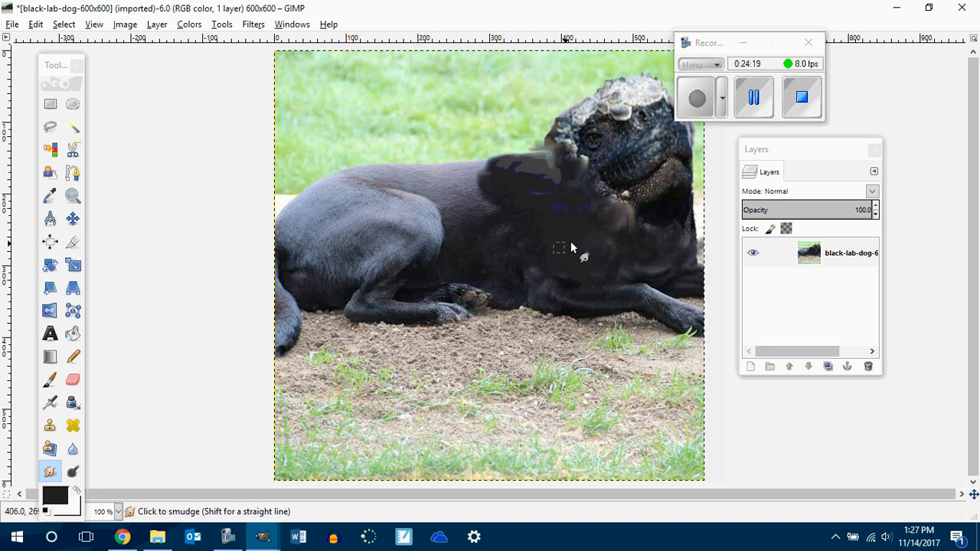
{"action": "mouse_move", "coordinate": [634, 246]}
{"action": "left_mouse_down"}
{"action": "mouse_move", "coordinate": [682, 238]}
{"action": "mouse_move", "coordinate": [686, 251]}
{"action": "mouse_move", "coordinate": [693, 225]}
{"action": "mouse_move", "coordinate": [610, 264]}
{"action": "left_mouse_up"}
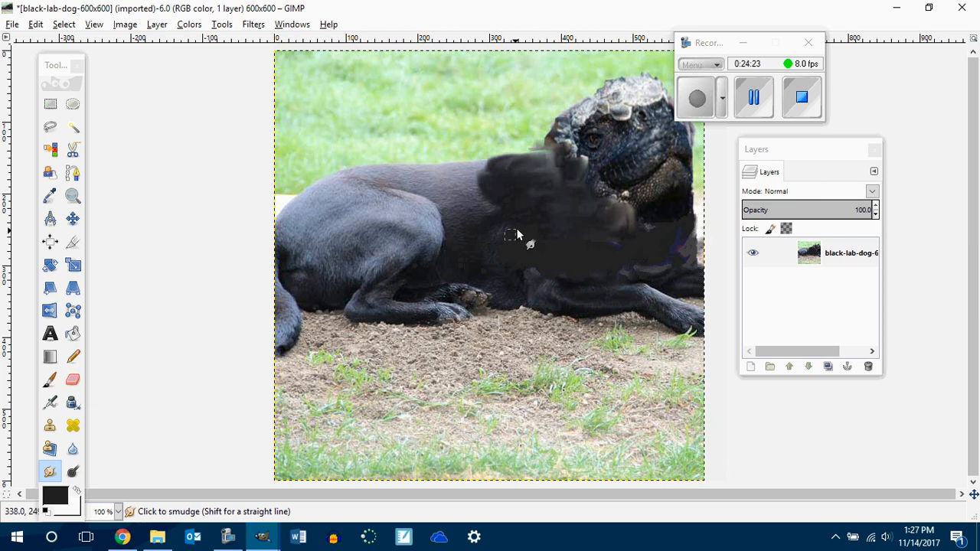
{"action": "mouse_move", "coordinate": [518, 230]}
{"action": "left_mouse_down"}
{"action": "mouse_move", "coordinate": [493, 195]}
{"action": "mouse_move", "coordinate": [504, 178]}
{"action": "mouse_move", "coordinate": [492, 170]}
{"action": "mouse_move", "coordinate": [616, 206]}
{"action": "mouse_move", "coordinate": [643, 202]}
{"action": "mouse_move", "coordinate": [692, 224]}
{"action": "mouse_move", "coordinate": [652, 233]}
{"action": "mouse_move", "coordinate": [590, 192]}
{"action": "mouse_move", "coordinate": [503, 218]}
{"action": "left_mouse_up"}
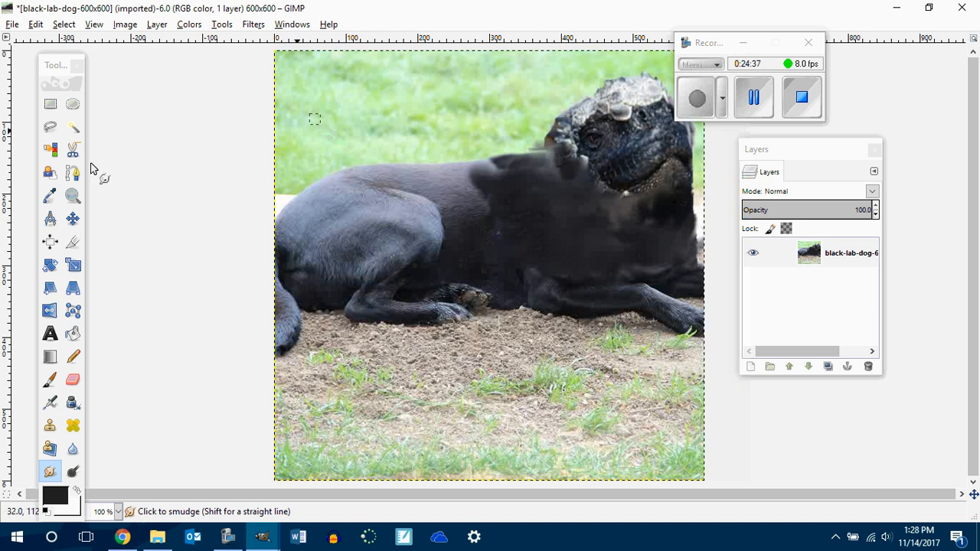
Step: Copy a small rectangle of fur from the dog's back and paste several copies over the dark shoulder and side
{"action": "left_click", "coordinate": [50, 105]}
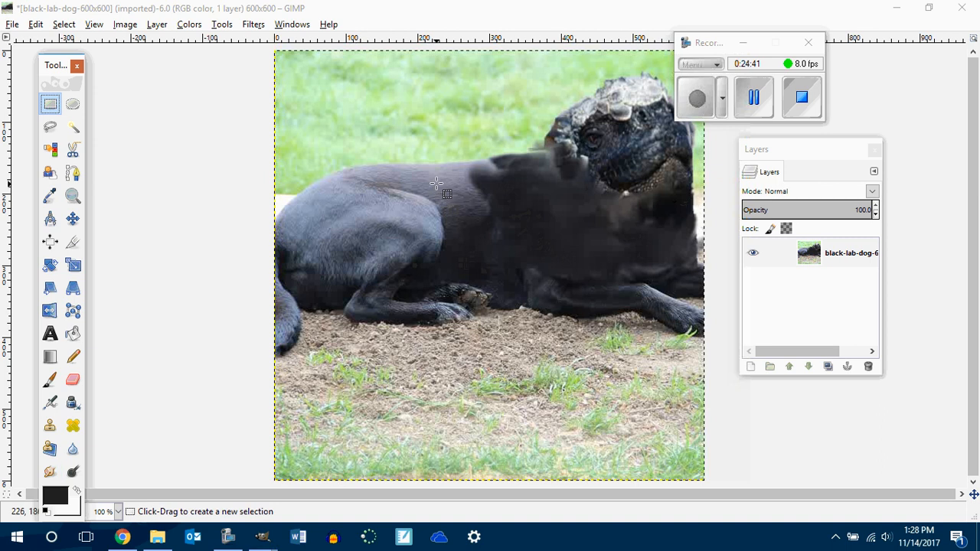
{"action": "left_click_drag", "start_coordinate": [434, 176], "coordinate": [482, 217]}
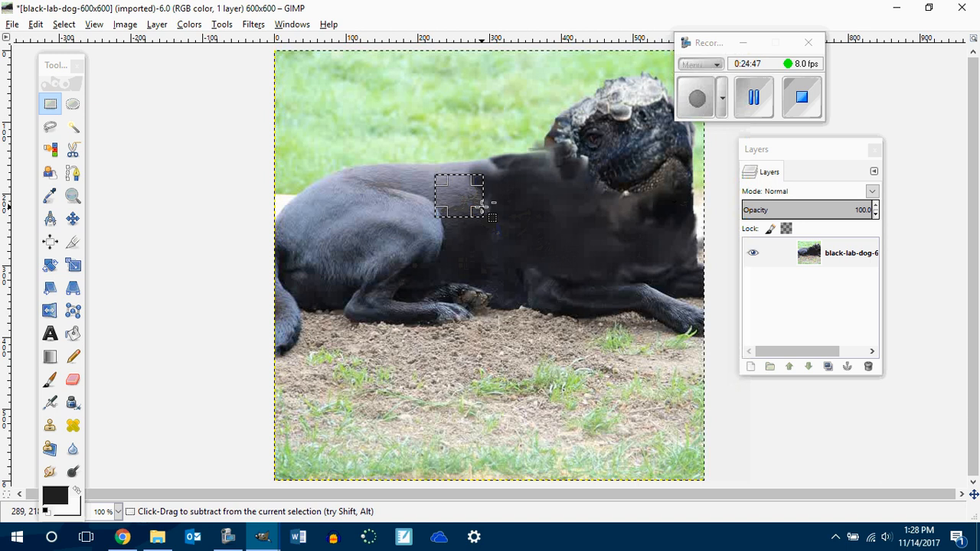
{"action": "key", "text": "ctrl+c"}
{"action": "key", "text": "ctrl+v"}
{"action": "left_click_drag", "start_coordinate": [481, 203], "coordinate": [506, 195]}
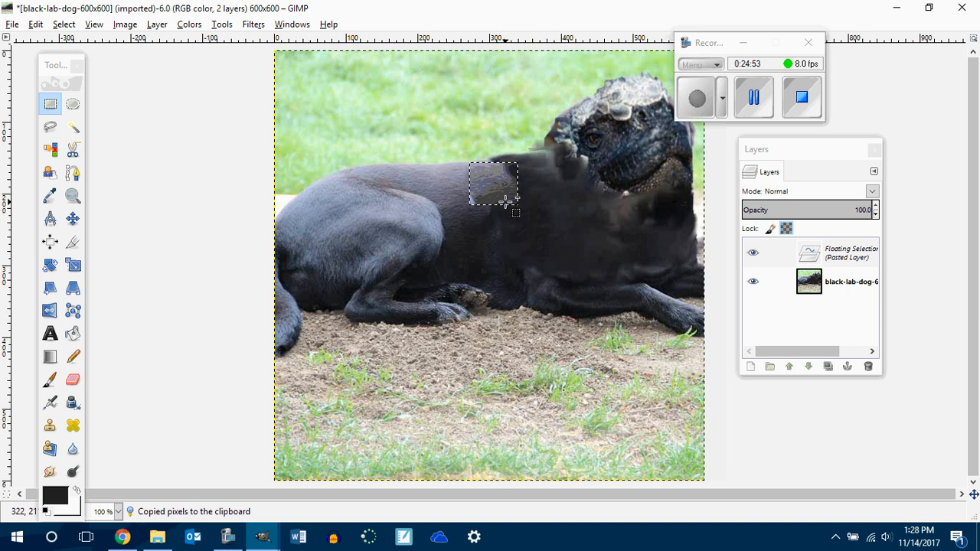
{"action": "left_click_drag", "start_coordinate": [505, 199], "coordinate": [471, 222]}
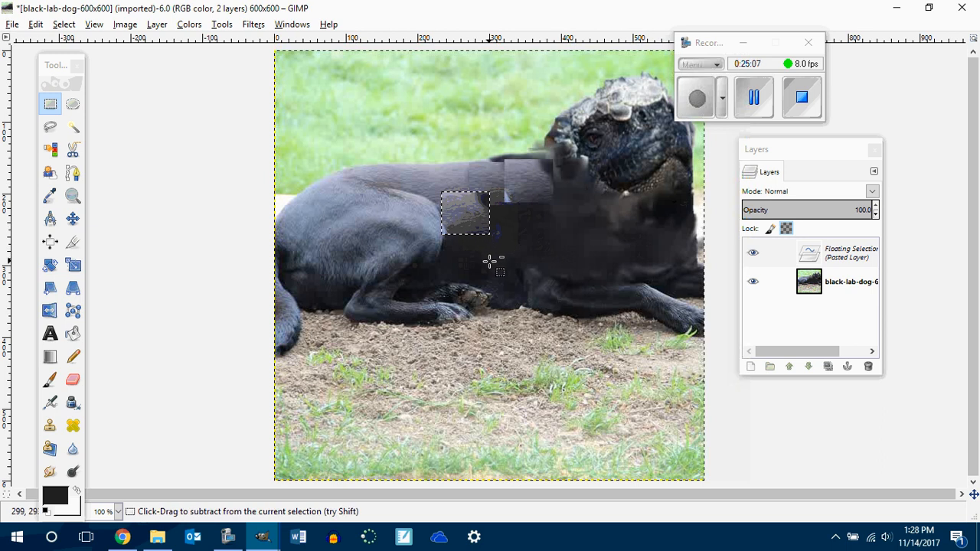
{"action": "left_click_drag", "start_coordinate": [483, 230], "coordinate": [550, 242]}
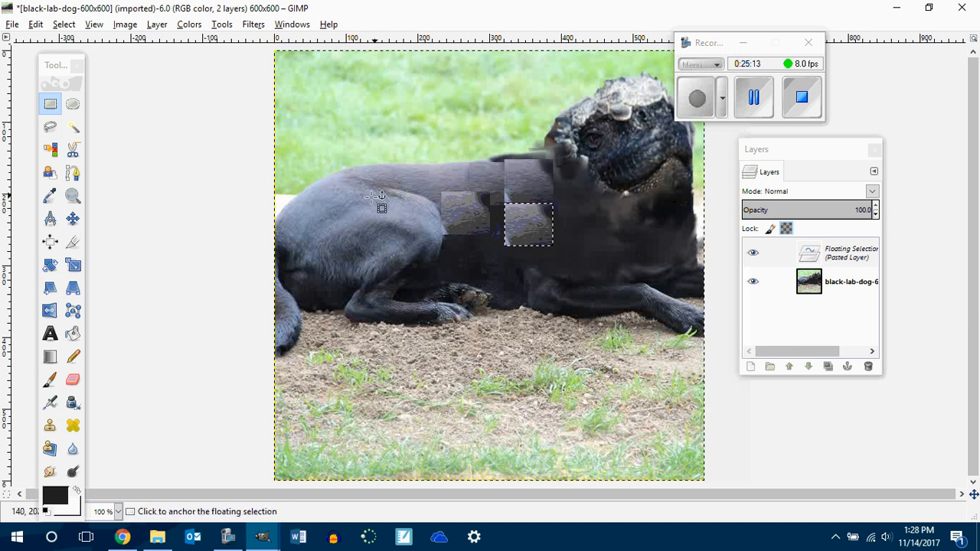
Step: Copy a rectangle of lighter fur from the dog's haunch, paste it over the dark shoulder below the iguana's head and anchor it
{"action": "left_click", "coordinate": [50, 105]}
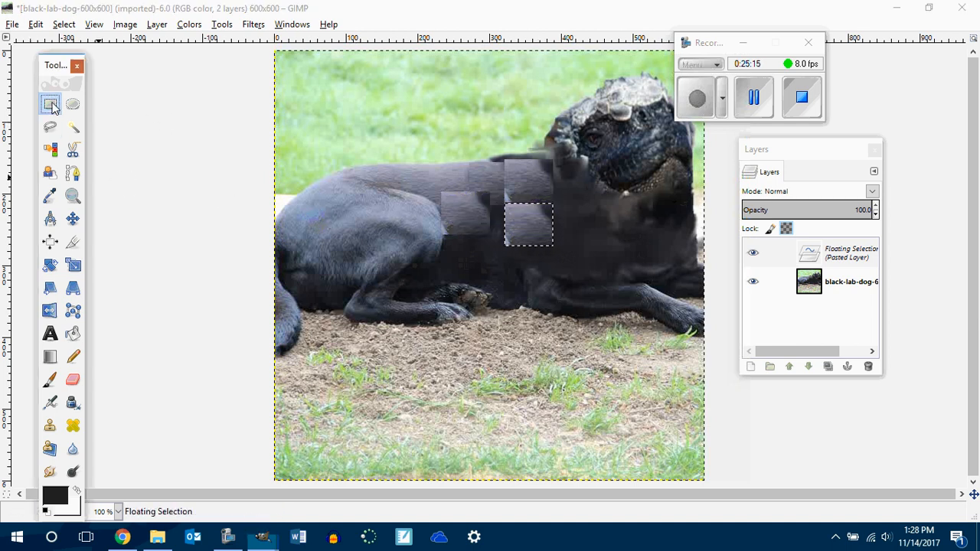
{"action": "left_click_drag", "start_coordinate": [307, 212], "coordinate": [384, 252]}
{"action": "key", "text": "ctrl+c"}
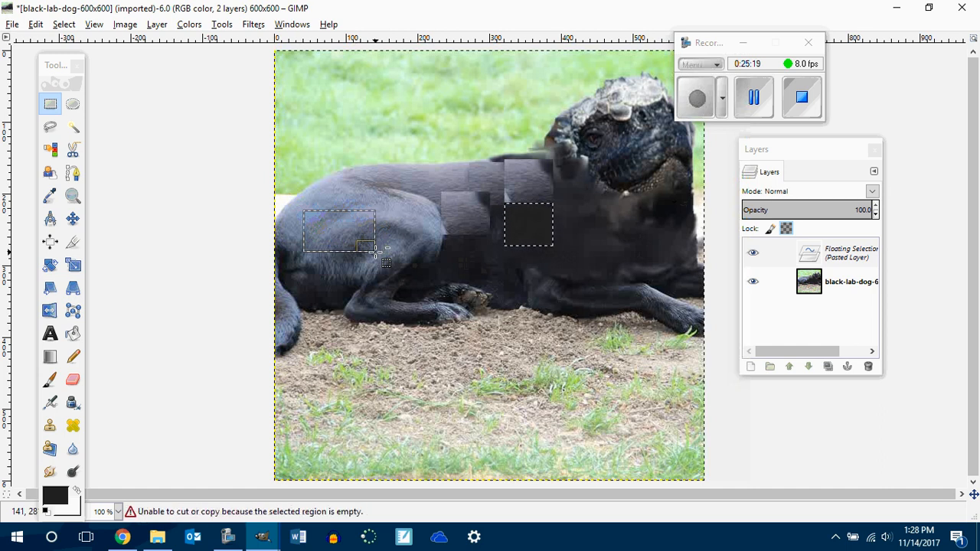
{"action": "key", "text": "ctrl+v"}
{"action": "left_click", "coordinate": [341, 230]}
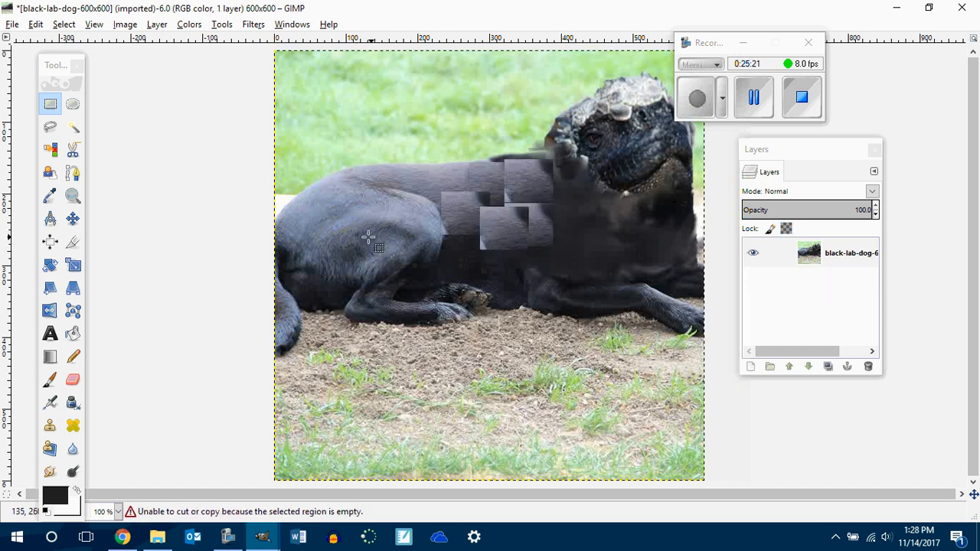
{"action": "left_click_drag", "start_coordinate": [313, 212], "coordinate": [584, 210]}
{"action": "key", "text": "ctrl+c"}
{"action": "key", "text": "ctrl+v"}
{"action": "left_click", "coordinate": [586, 249]}
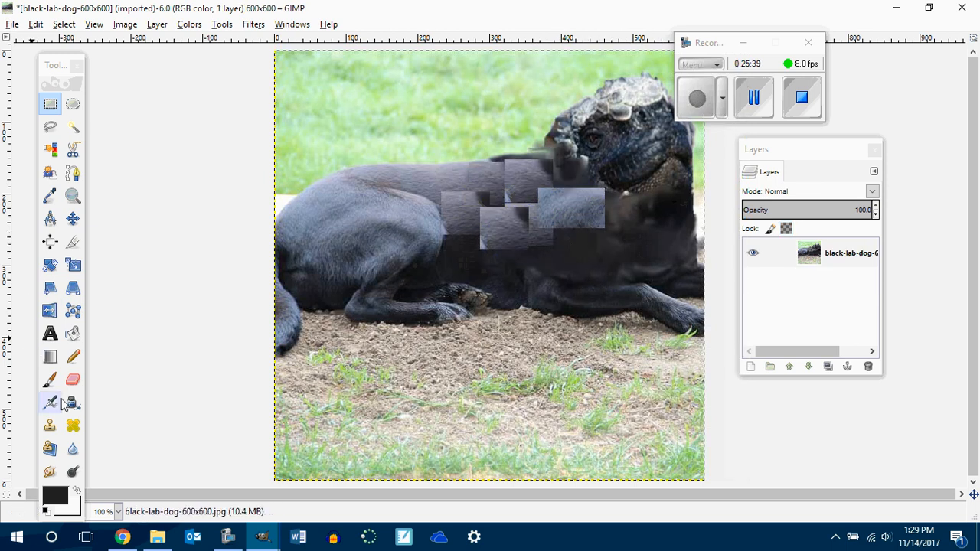
Step: Smudge the edges of the pasted fur patches together so they blend into the dog's back and shoulder
{"action": "left_click", "coordinate": [47, 471]}
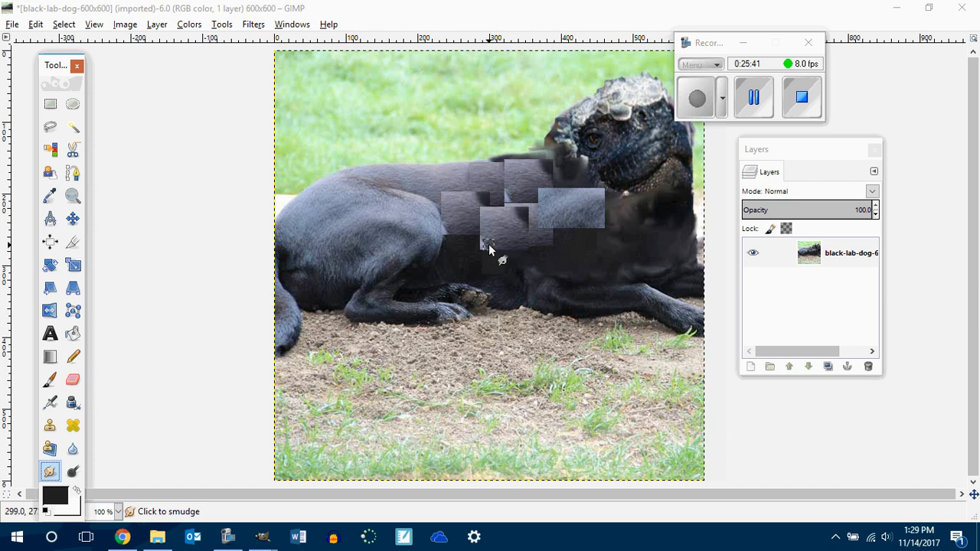
{"action": "mouse_move", "coordinate": [472, 247]}
{"action": "left_mouse_down"}
{"action": "mouse_move", "coordinate": [436, 208]}
{"action": "mouse_move", "coordinate": [440, 185]}
{"action": "mouse_move", "coordinate": [446, 199]}
{"action": "mouse_move", "coordinate": [491, 208]}
{"action": "mouse_move", "coordinate": [477, 224]}
{"action": "mouse_move", "coordinate": [508, 201]}
{"action": "mouse_move", "coordinate": [450, 211]}
{"action": "left_mouse_up"}
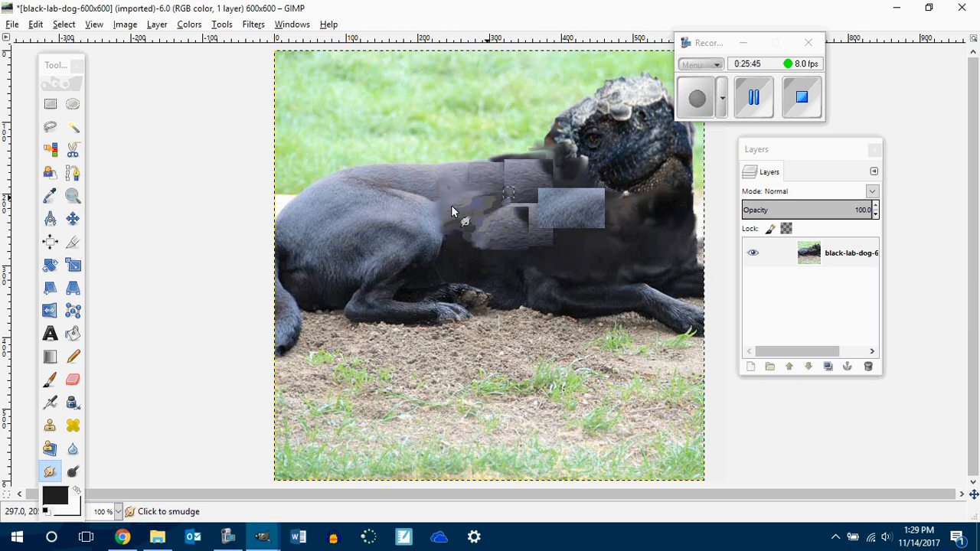
{"action": "mouse_move", "coordinate": [564, 242]}
{"action": "left_mouse_down"}
{"action": "mouse_move", "coordinate": [512, 245]}
{"action": "mouse_move", "coordinate": [535, 209]}
{"action": "mouse_move", "coordinate": [498, 189]}
{"action": "mouse_move", "coordinate": [441, 185]}
{"action": "left_mouse_up"}
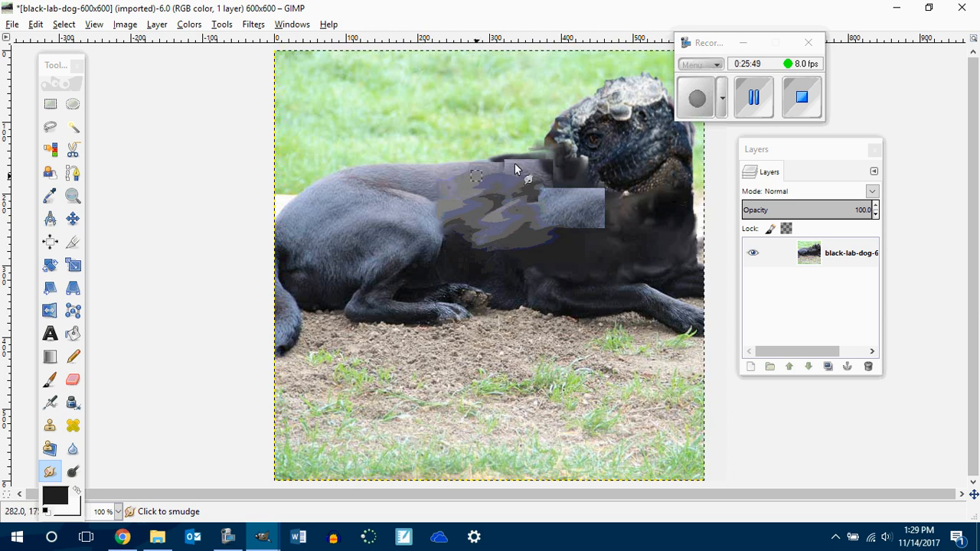
{"action": "mouse_move", "coordinate": [514, 163]}
{"action": "left_mouse_down"}
{"action": "mouse_move", "coordinate": [559, 174]}
{"action": "mouse_move", "coordinate": [522, 196]}
{"action": "mouse_move", "coordinate": [562, 209]}
{"action": "mouse_move", "coordinate": [605, 207]}
{"action": "mouse_move", "coordinate": [573, 227]}
{"action": "mouse_move", "coordinate": [607, 224]}
{"action": "mouse_move", "coordinate": [590, 192]}
{"action": "mouse_move", "coordinate": [481, 214]}
{"action": "mouse_move", "coordinate": [460, 237]}
{"action": "mouse_move", "coordinate": [499, 251]}
{"action": "mouse_move", "coordinate": [589, 245]}
{"action": "mouse_move", "coordinate": [499, 249]}
{"action": "mouse_move", "coordinate": [447, 227]}
{"action": "mouse_move", "coordinate": [458, 187]}
{"action": "mouse_move", "coordinate": [430, 176]}
{"action": "mouse_move", "coordinate": [476, 176]}
{"action": "mouse_move", "coordinate": [456, 174]}
{"action": "mouse_move", "coordinate": [449, 203]}
{"action": "left_mouse_up"}
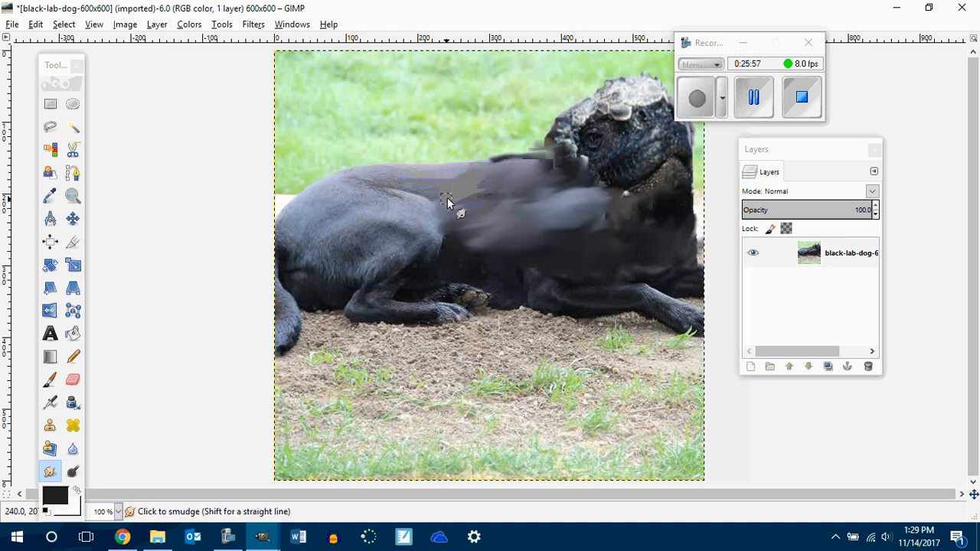